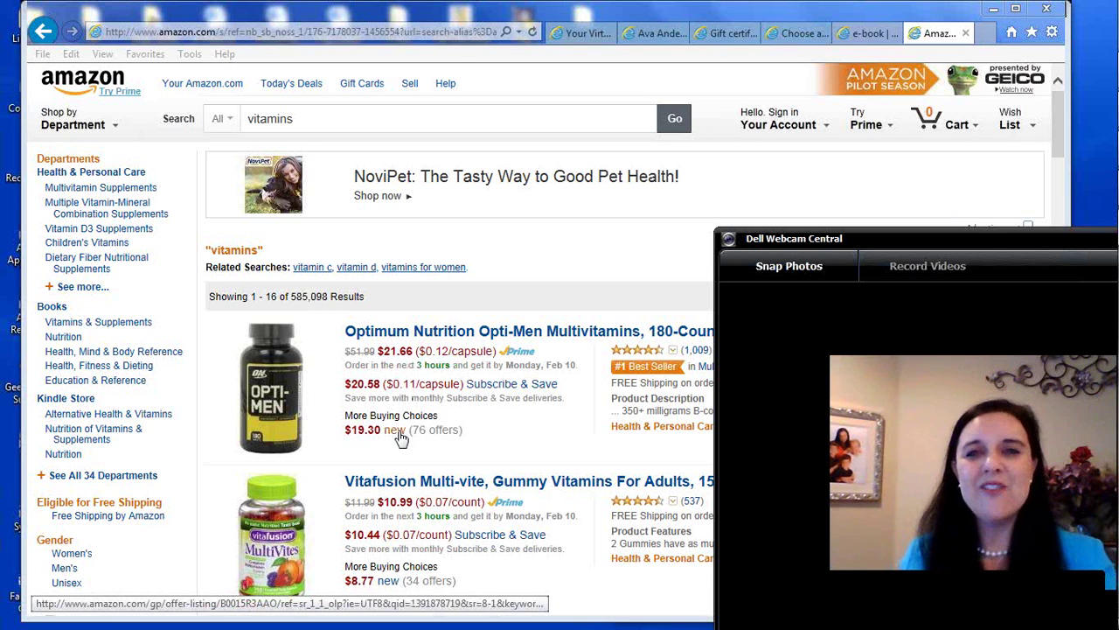
Switch to the tab with the eBay e-book search results
{"action": "left_click", "coordinate": [862, 35]}
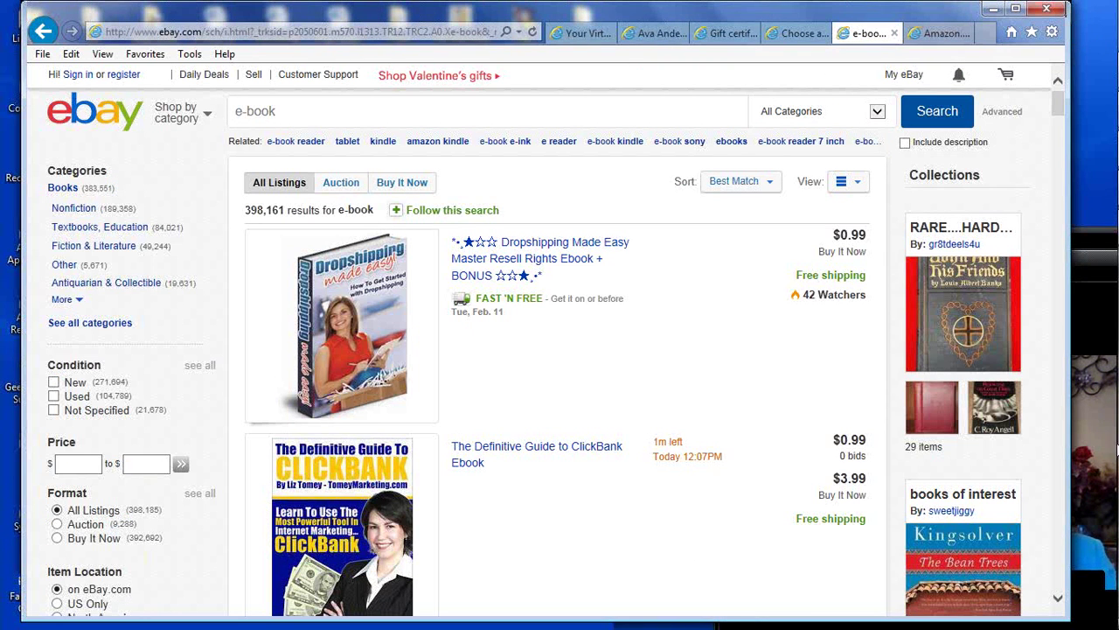
Scroll through the eBay e-book results, then bring up PayPal's Send a Gift Certificate page
{"action": "left_click", "coordinate": [1092, 251]}
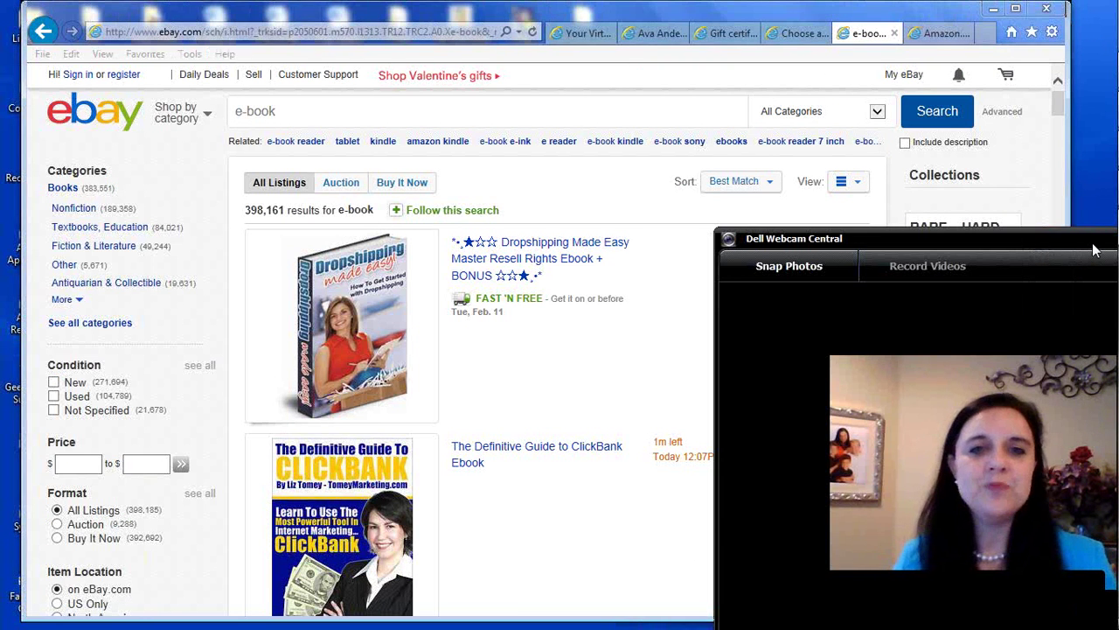
{"action": "left_click_drag", "start_coordinate": [1093, 251], "coordinate": [1103, 297]}
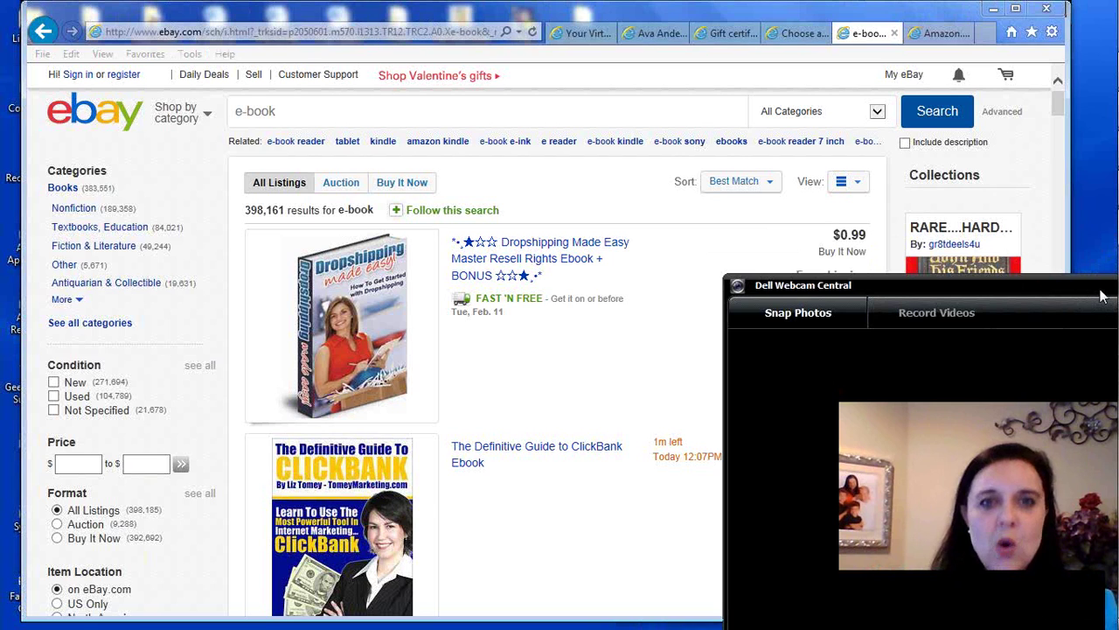
{"action": "left_click", "coordinate": [791, 34]}
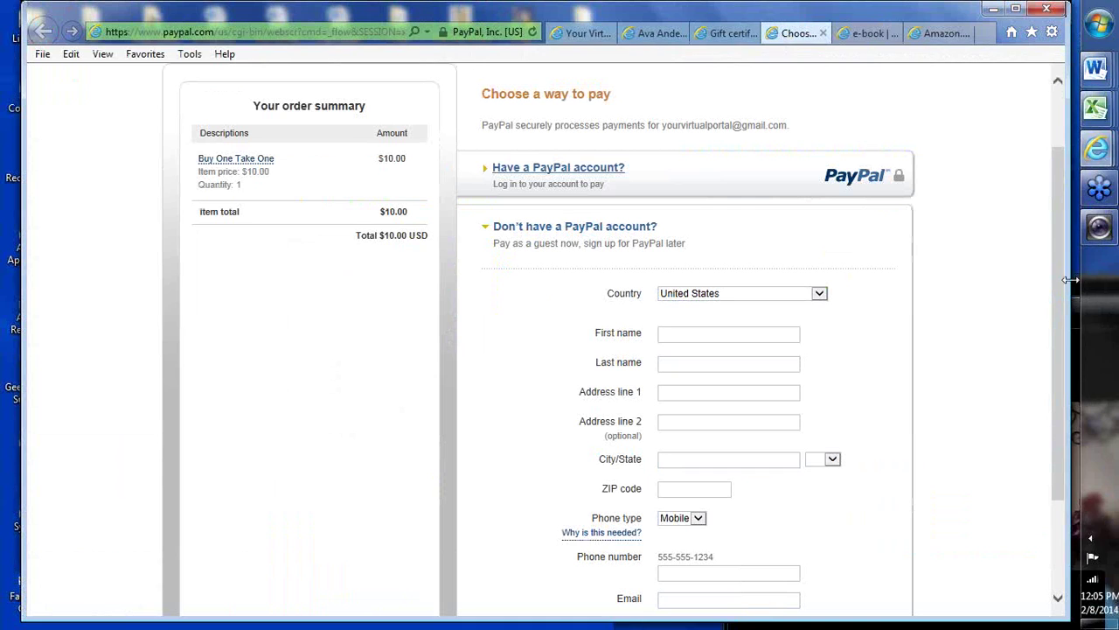
{"action": "left_click", "coordinate": [1080, 291]}
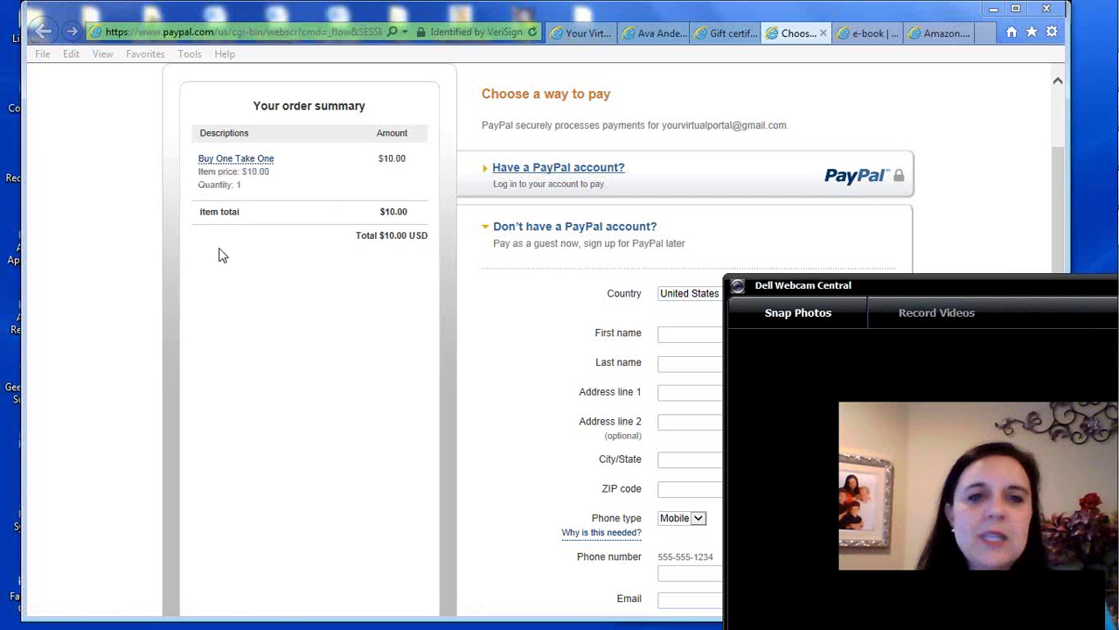
{"action": "left_click", "coordinate": [725, 44]}
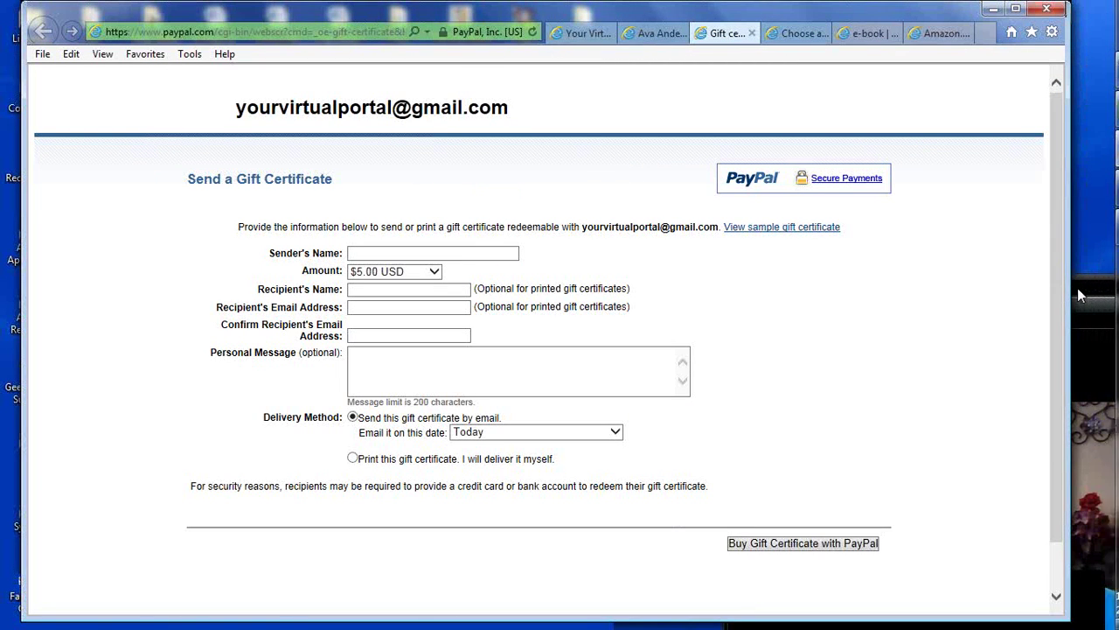
{"action": "left_click", "coordinate": [1080, 295]}
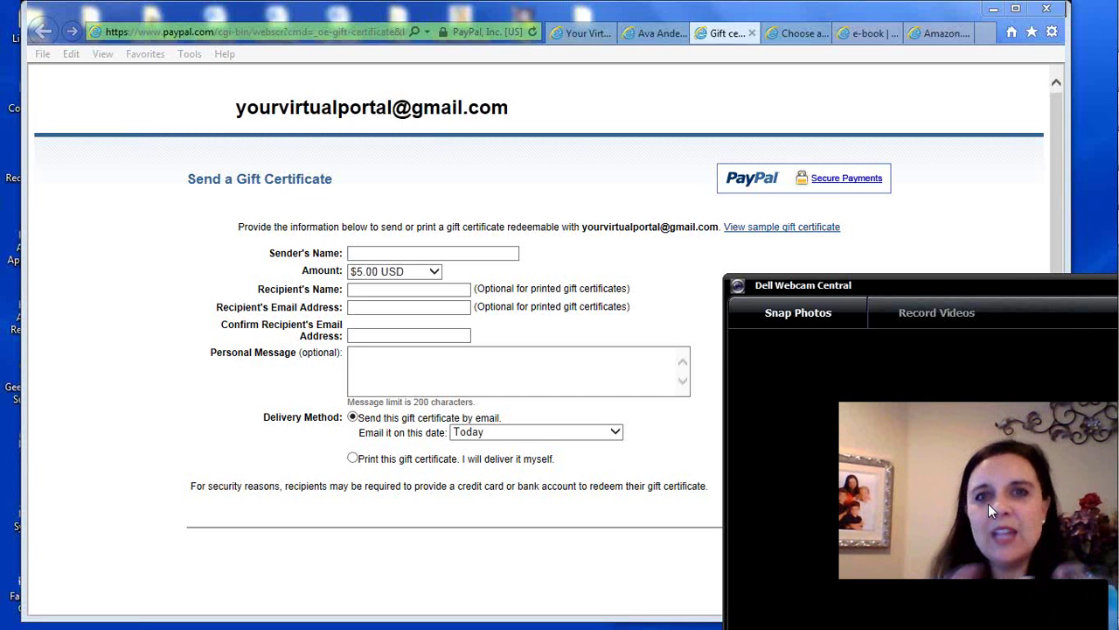
{"action": "left_click", "coordinate": [988, 36]}
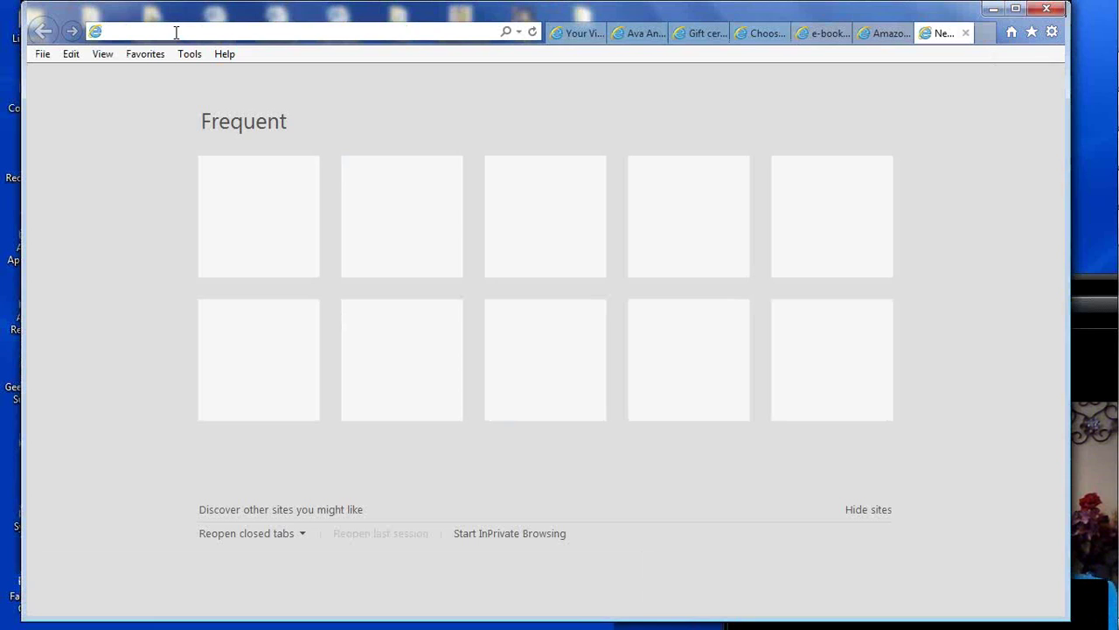
{"action": "type", "text": "www.yourvirtualpo"}
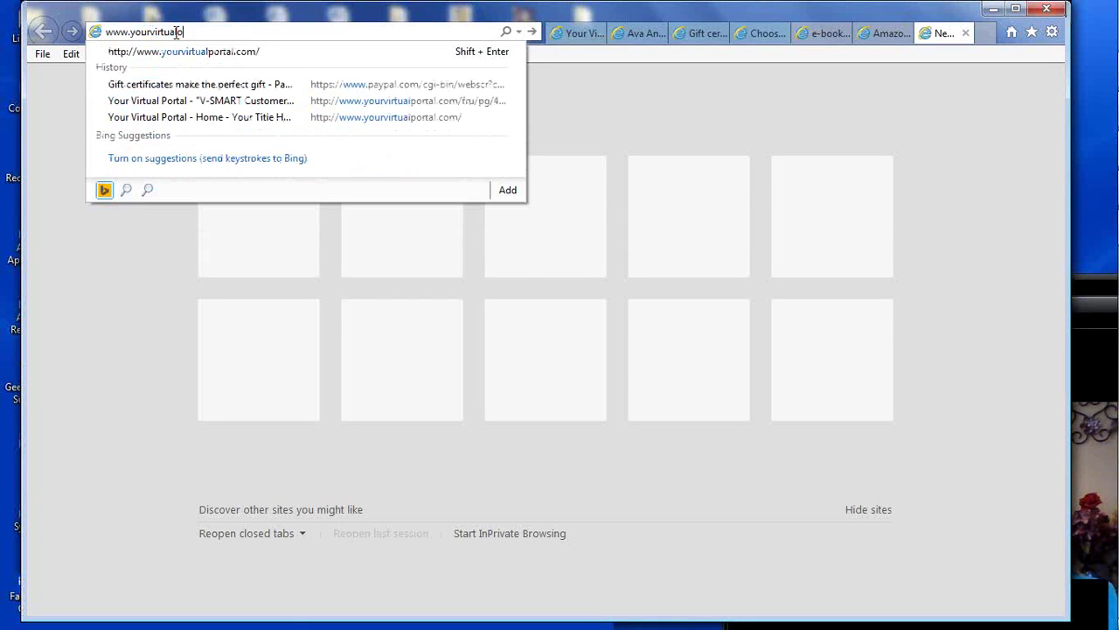
{"action": "type", "text": "rtal.net"}
{"action": "key", "text": "Return"}
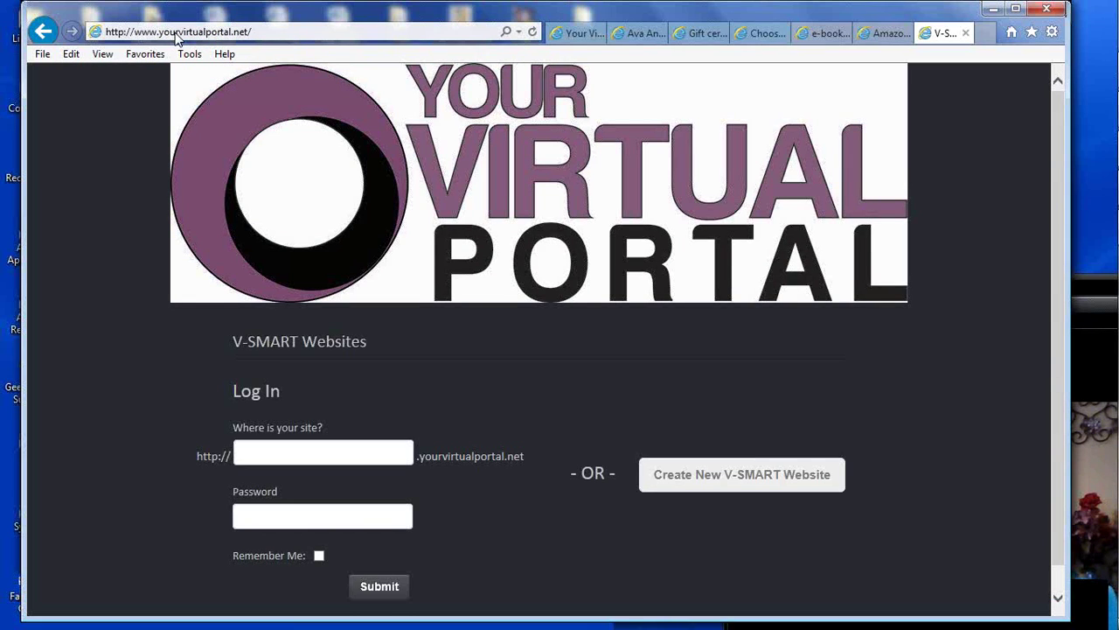
Choose Create New V-SMART Website on the login page to reach the blank Order Entry Form
{"action": "left_click", "coordinate": [510, 293]}
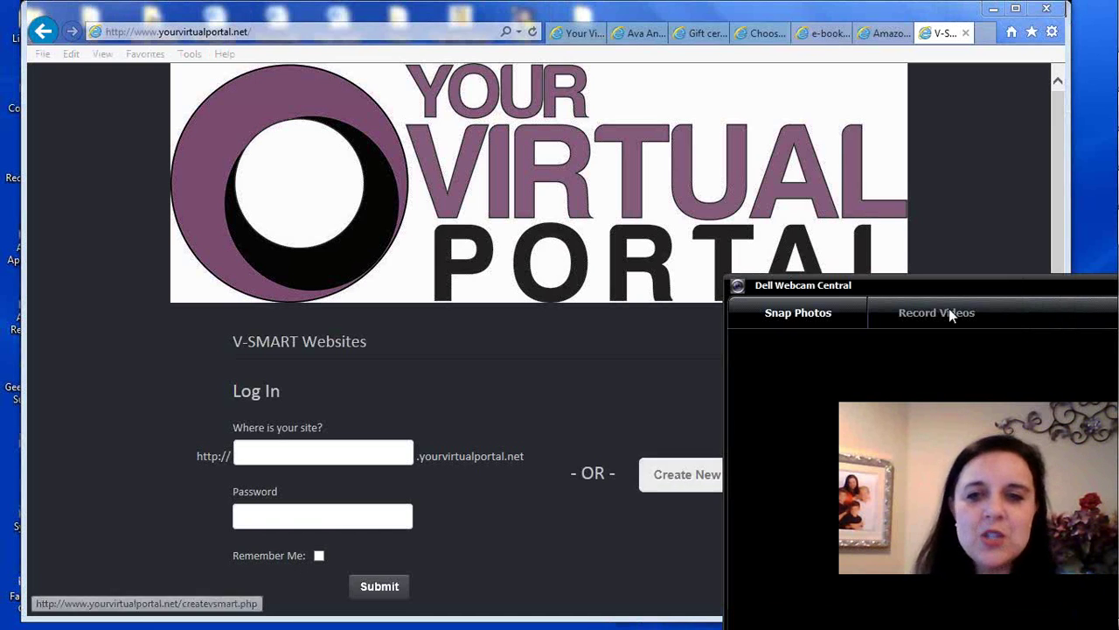
{"action": "left_click_drag", "start_coordinate": [951, 290], "coordinate": [920, 544]}
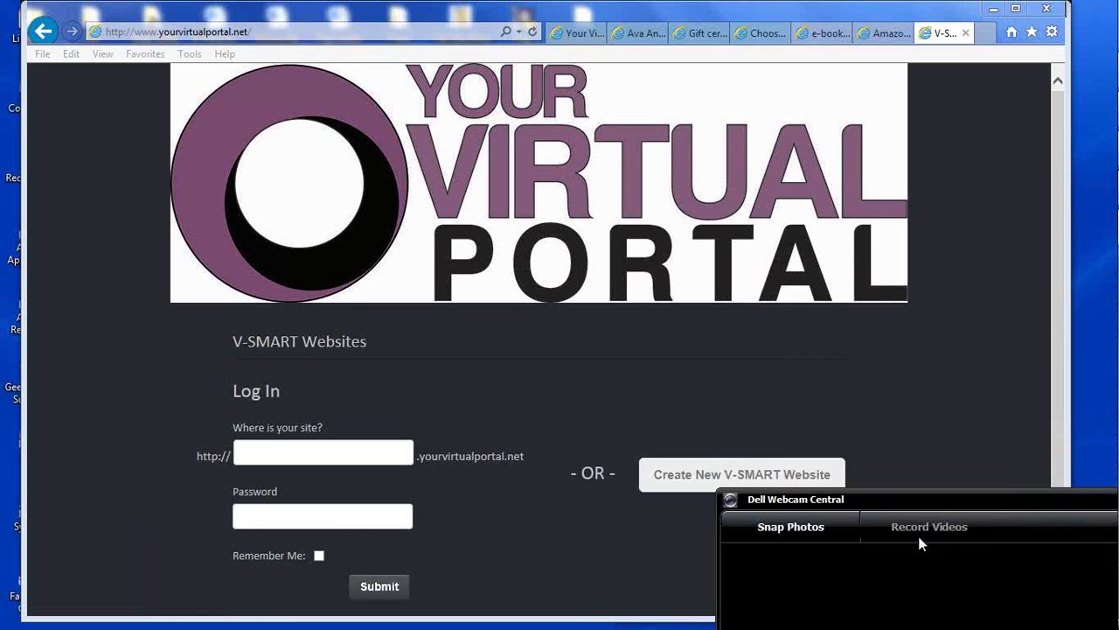
{"action": "left_click", "coordinate": [788, 488]}
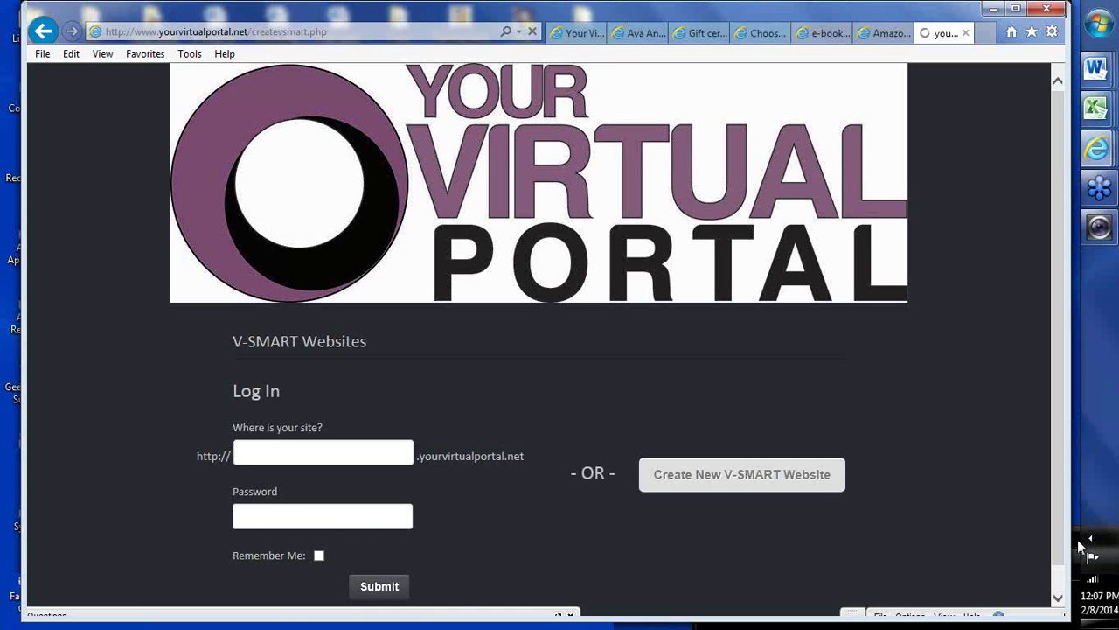
{"action": "left_click", "coordinate": [1084, 547]}
{"action": "left_click_drag", "start_coordinate": [1043, 535], "coordinate": [1021, 293]}
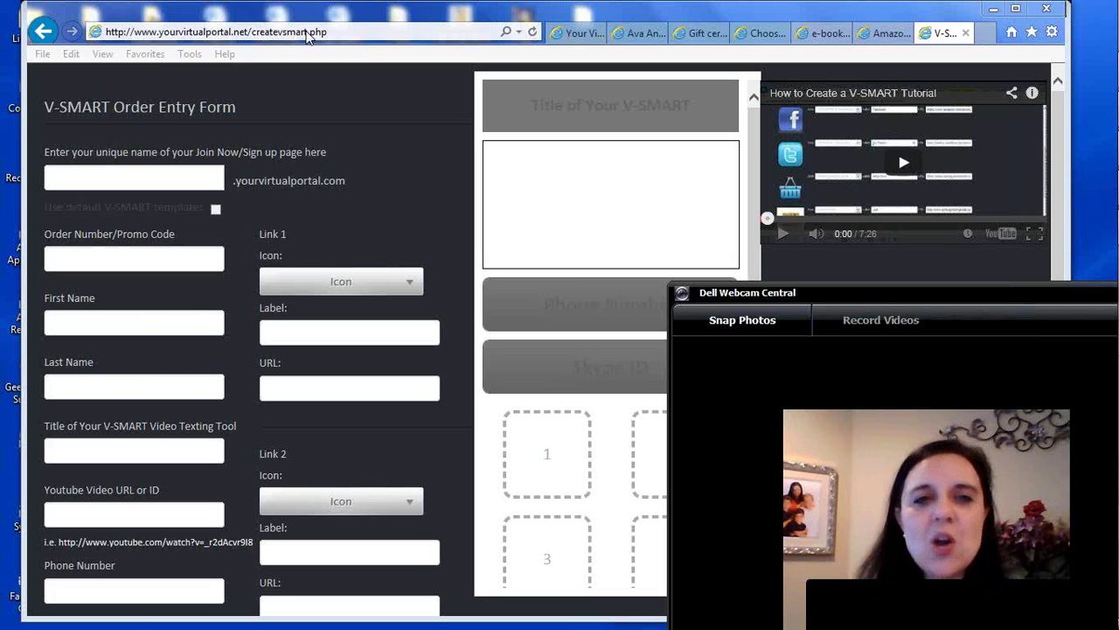
{"action": "left_click", "coordinate": [259, 85]}
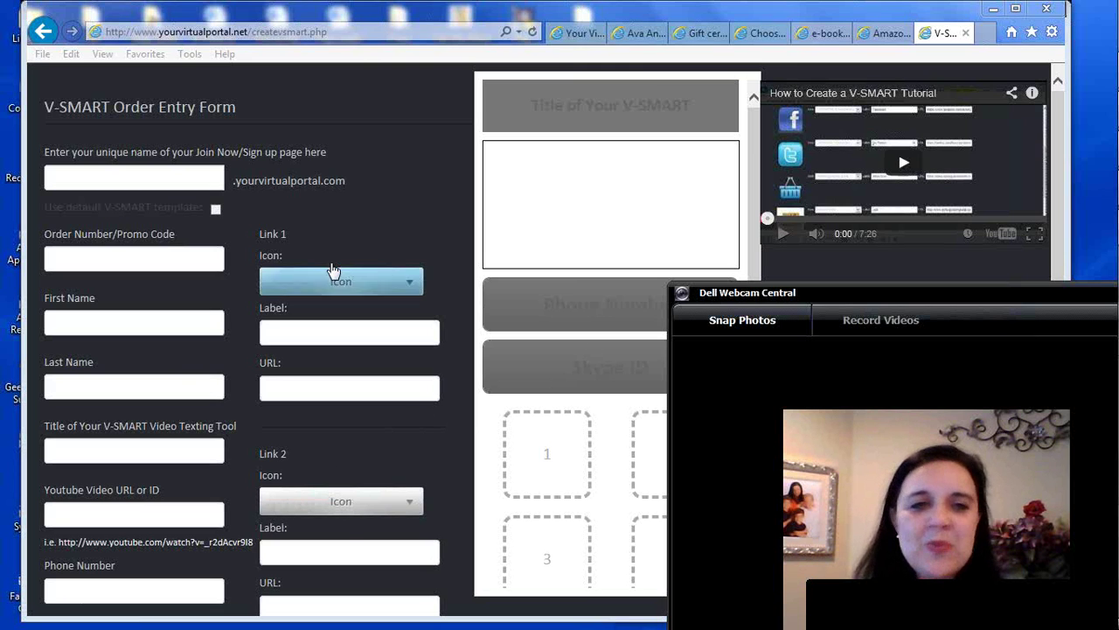
{"action": "left_click", "coordinate": [121, 179]}
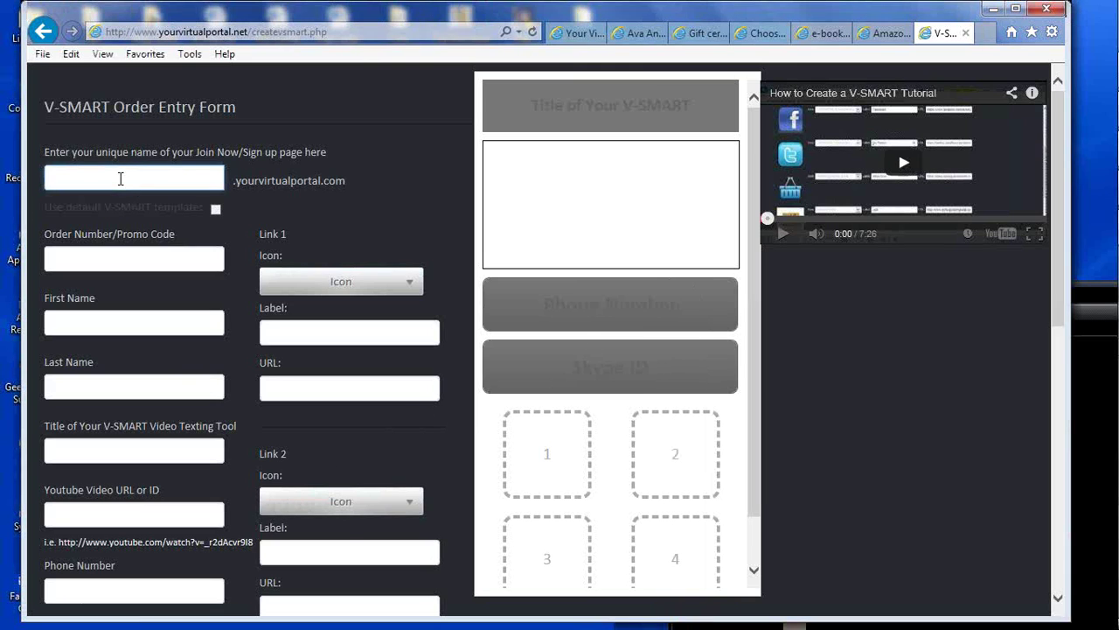
{"action": "left_click", "coordinate": [1085, 298]}
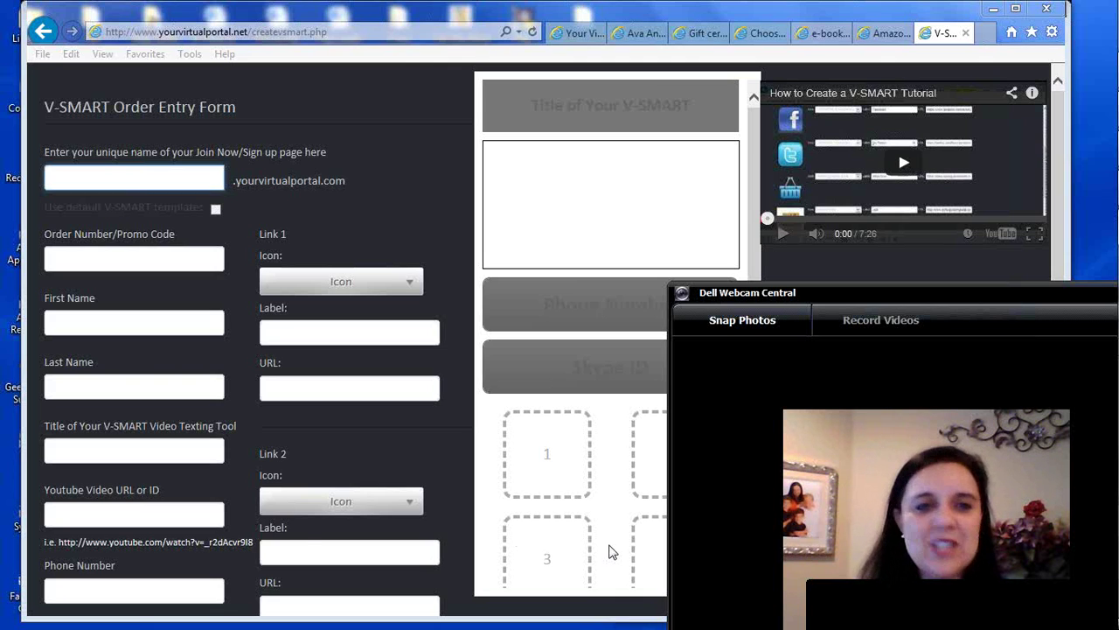
{"action": "left_click", "coordinate": [112, 173]}
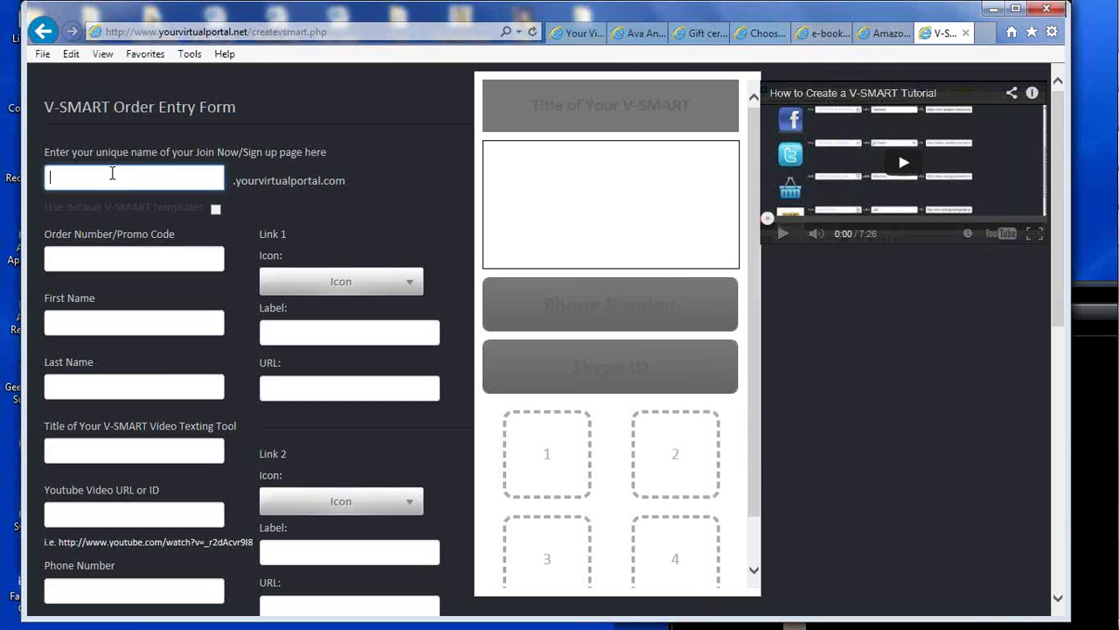
{"action": "left_click", "coordinate": [1079, 299]}
{"action": "left_click_drag", "start_coordinate": [849, 296], "coordinate": [815, 314]}
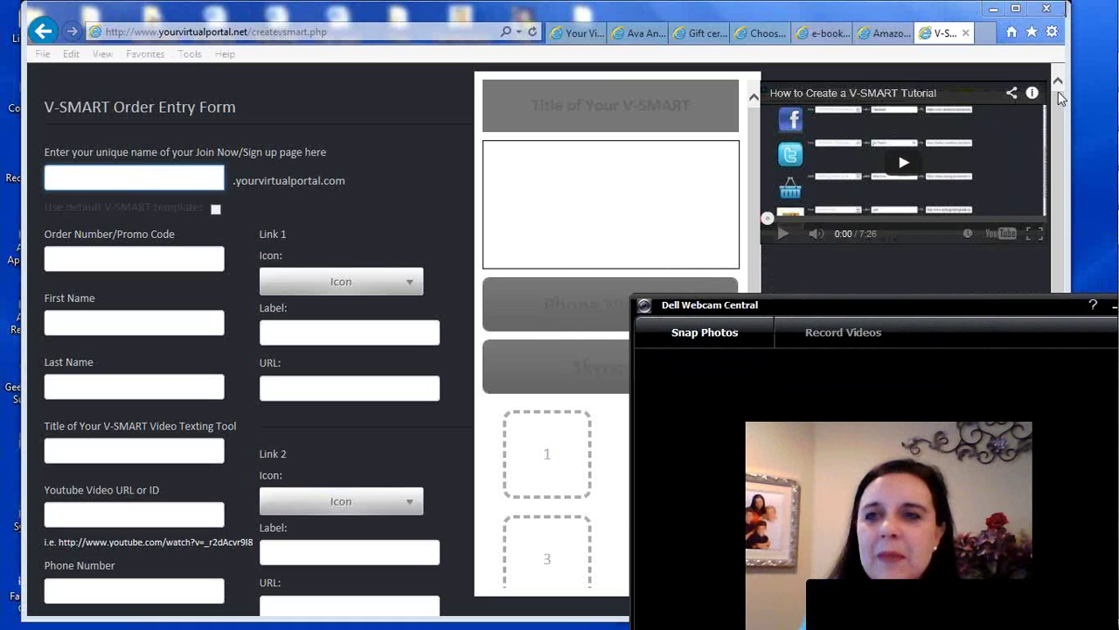
{"action": "left_click_drag", "start_coordinate": [1070, 121], "coordinate": [845, 130]}
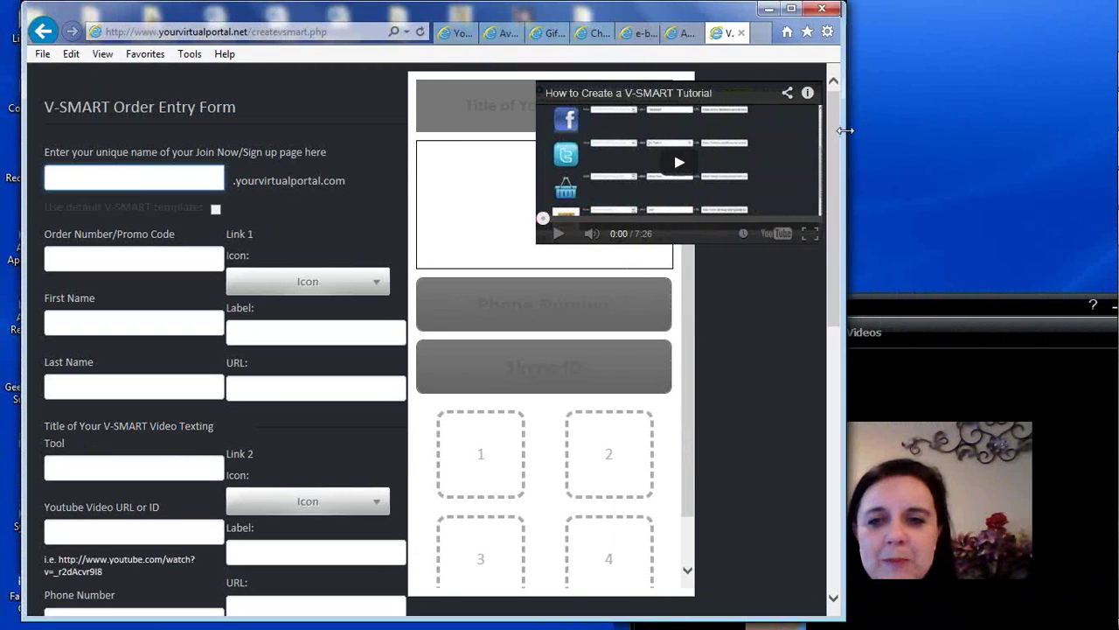
{"action": "left_click_drag", "start_coordinate": [1037, 311], "coordinate": [1116, 302]}
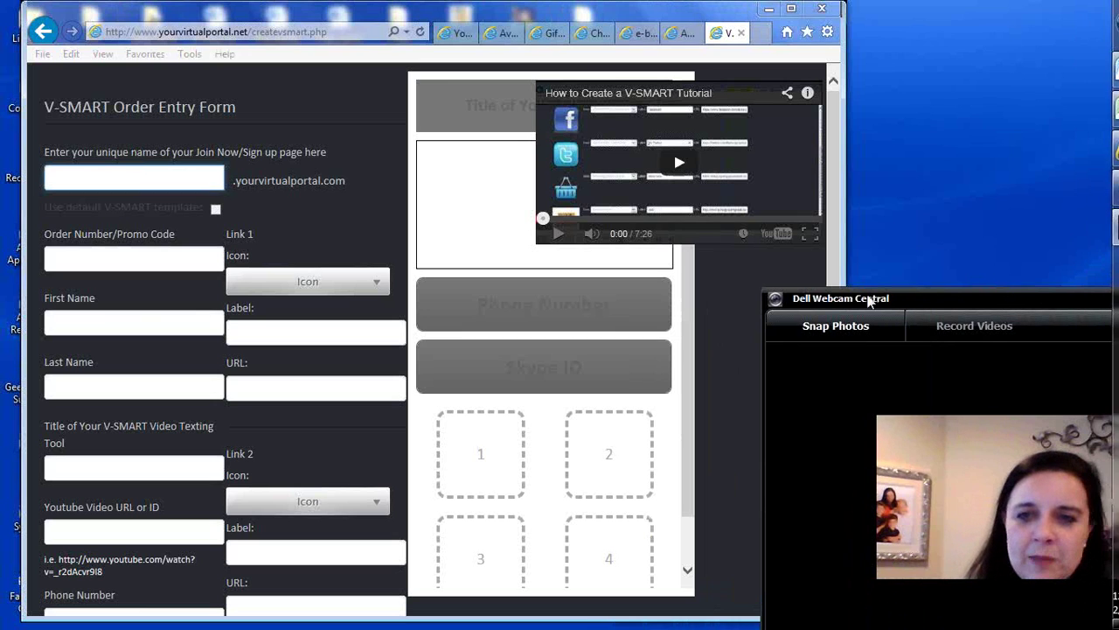
{"action": "left_click", "coordinate": [833, 261]}
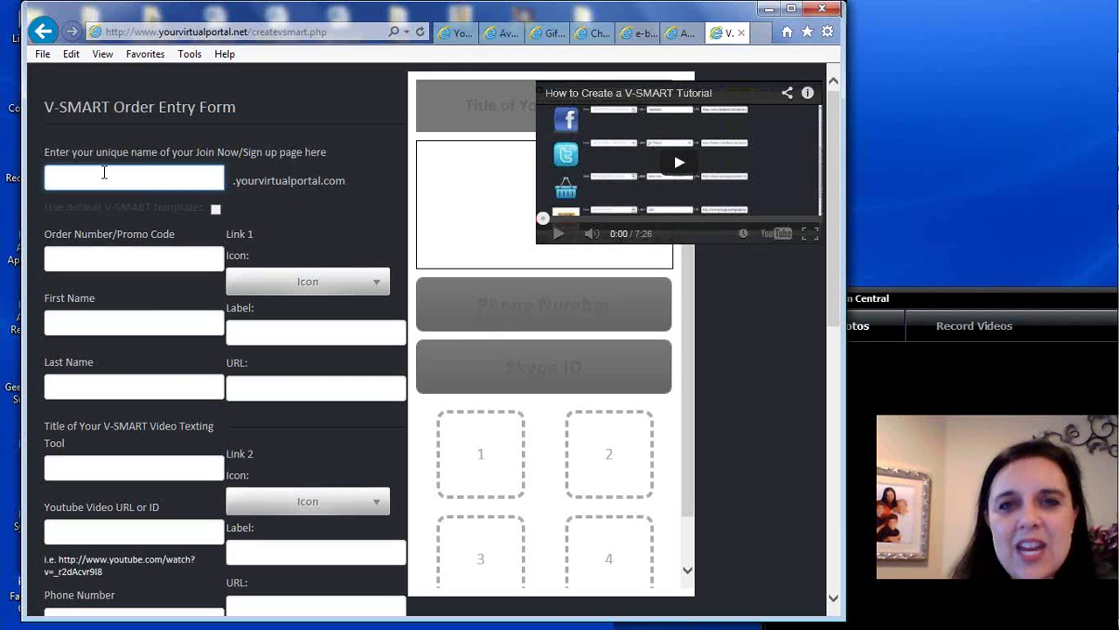
{"action": "type", "text": "janesample"}
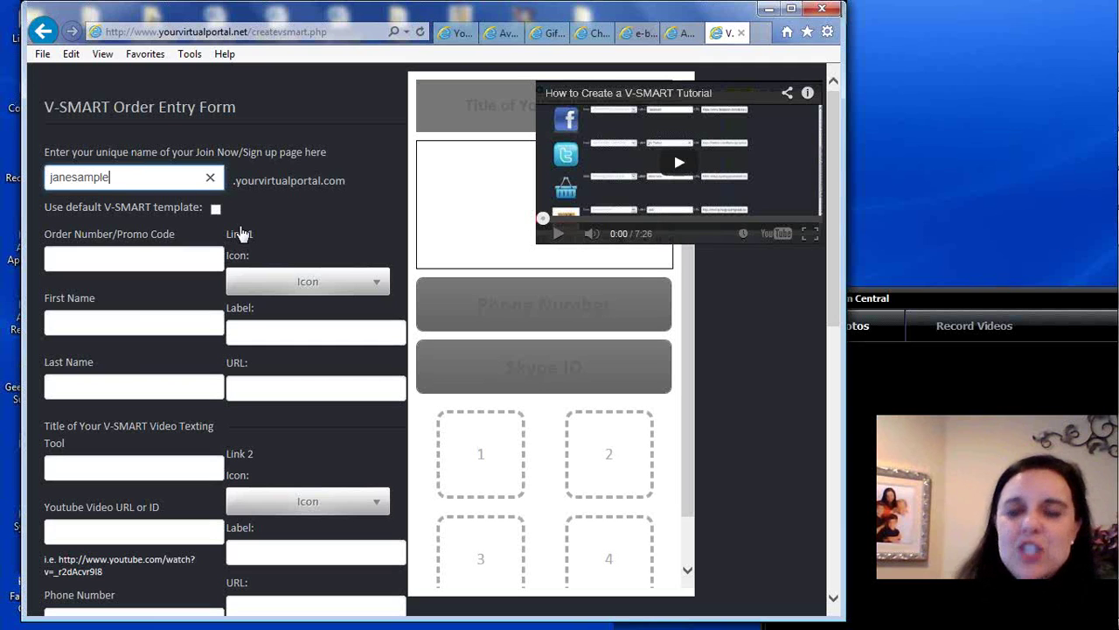
Scroll down the preview and highlight its Powered By footer line
{"action": "mouse_move", "coordinate": [836, 130]}
{"action": "left_mouse_down"}
{"action": "mouse_move", "coordinate": [832, 249]}
{"action": "mouse_move", "coordinate": [831, 127]}
{"action": "left_mouse_up"}
{"action": "scroll", "coordinate": [688, 350], "scroll_direction": "down", "scroll_amount": 1}
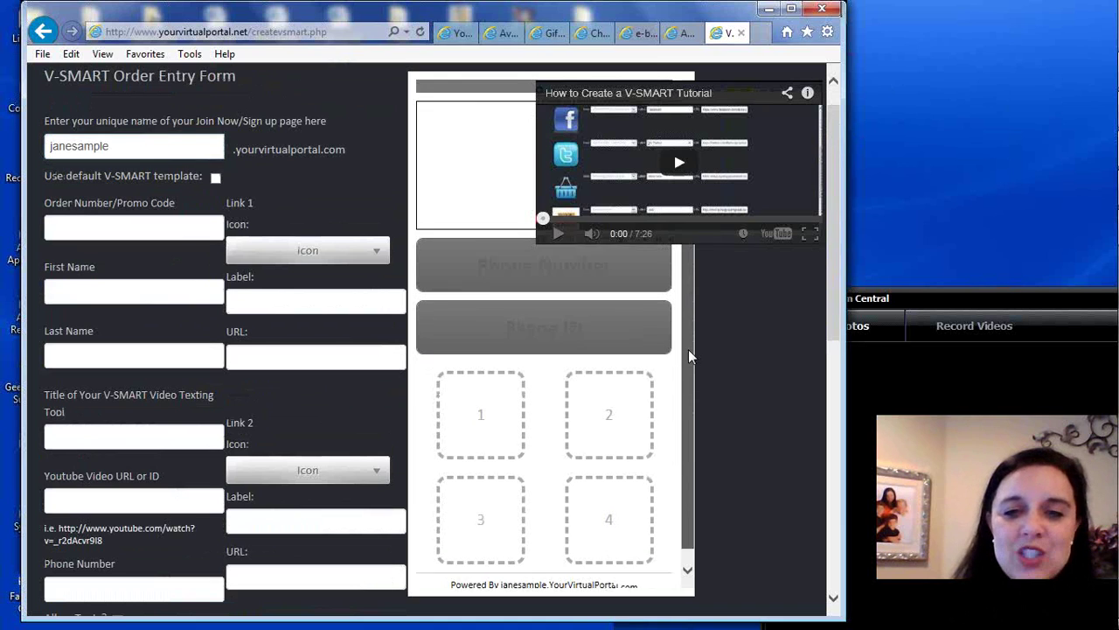
{"action": "scroll", "coordinate": [688, 349], "scroll_direction": "down", "scroll_amount": 1}
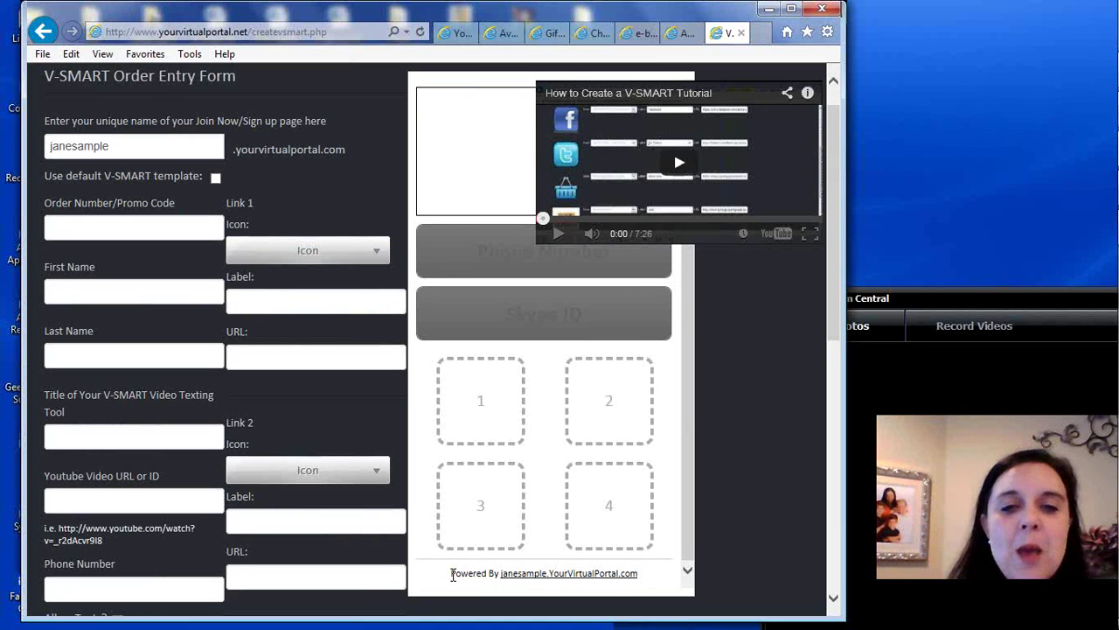
{"action": "left_click_drag", "start_coordinate": [452, 574], "coordinate": [653, 562]}
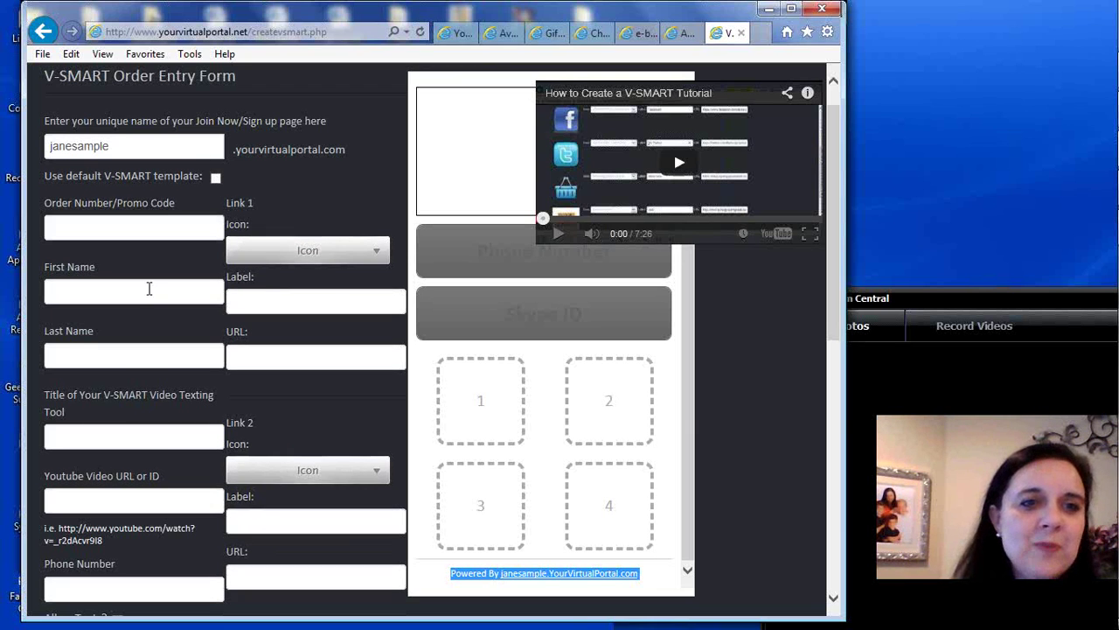
Enter 1234 as the Order Number/Promo Code
{"action": "left_click", "coordinate": [92, 225]}
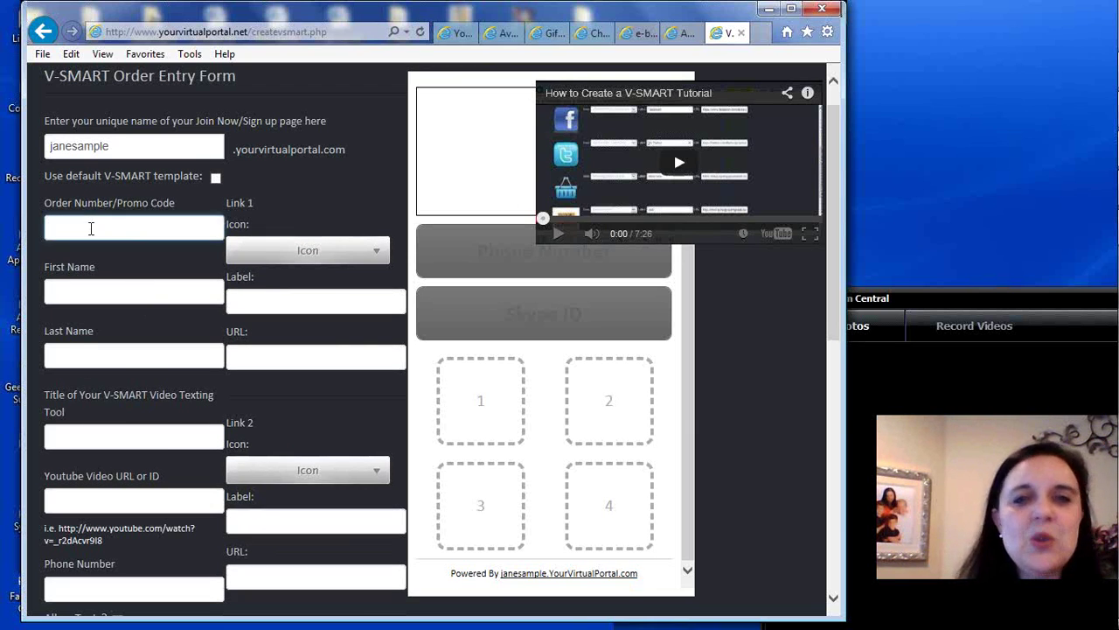
{"action": "left_click_drag", "start_coordinate": [833, 321], "coordinate": [832, 265]}
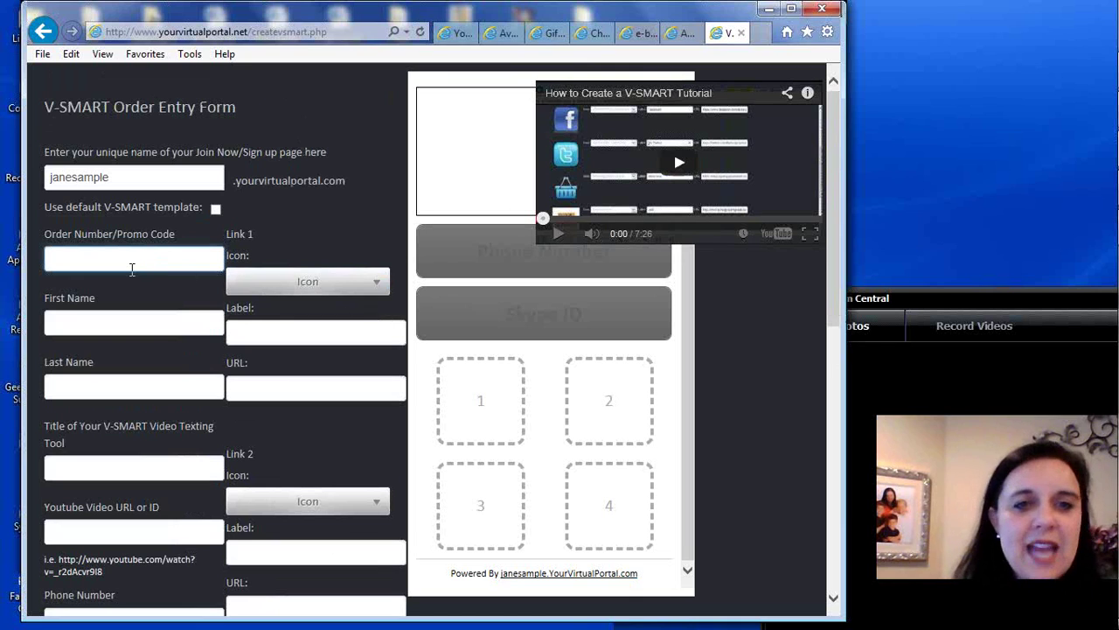
{"action": "type", "text": "1234"}
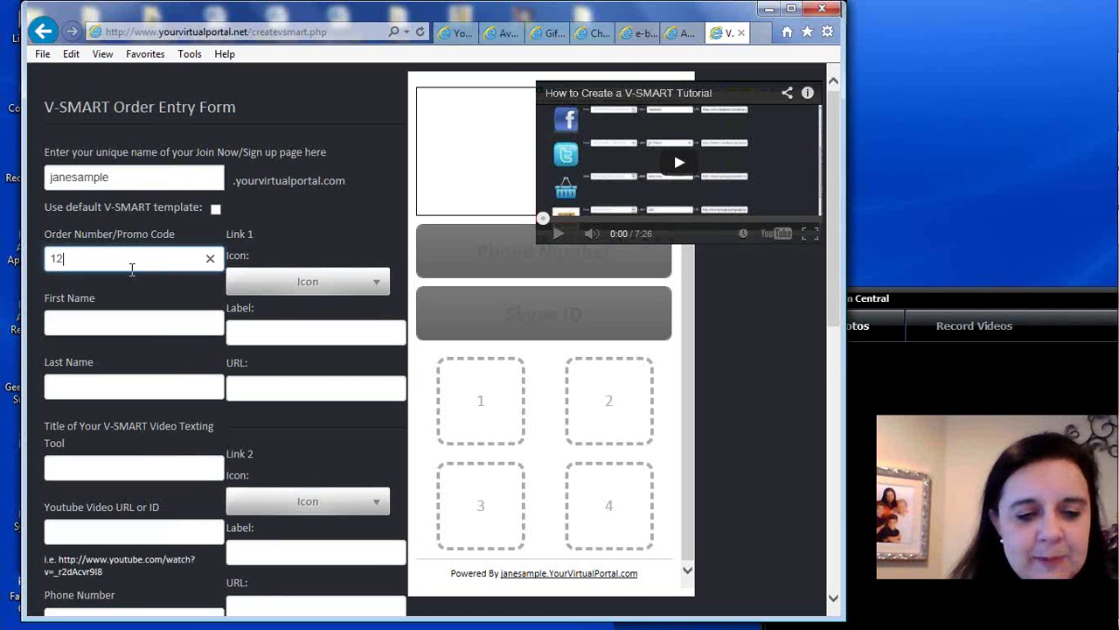
Fill in the owner's first name, moving the surname into the Last Name field
{"action": "left_click", "coordinate": [83, 320]}
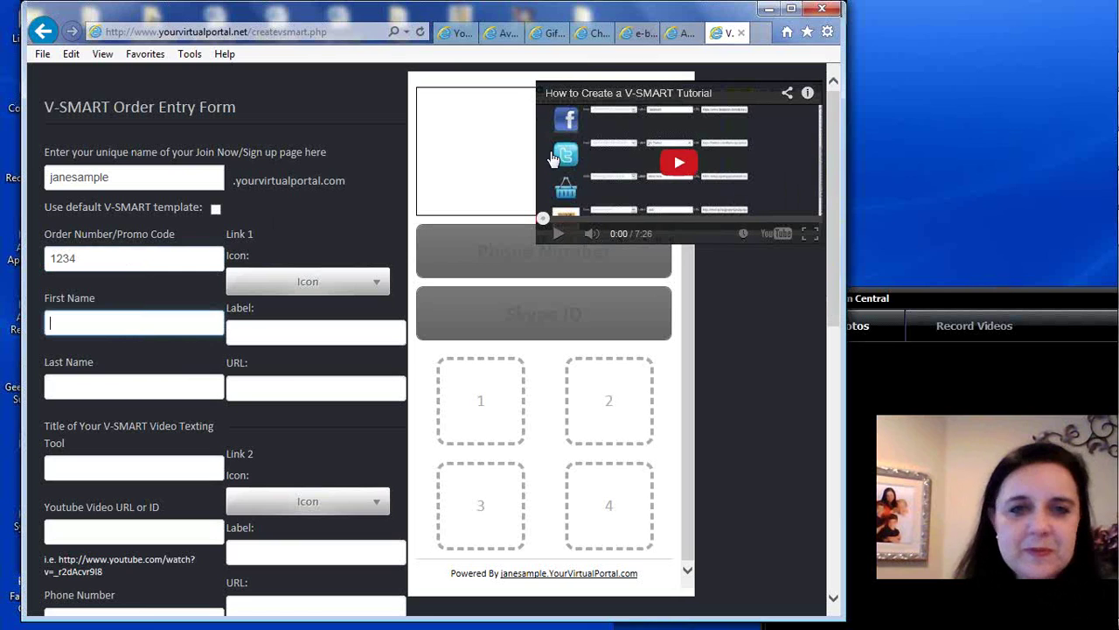
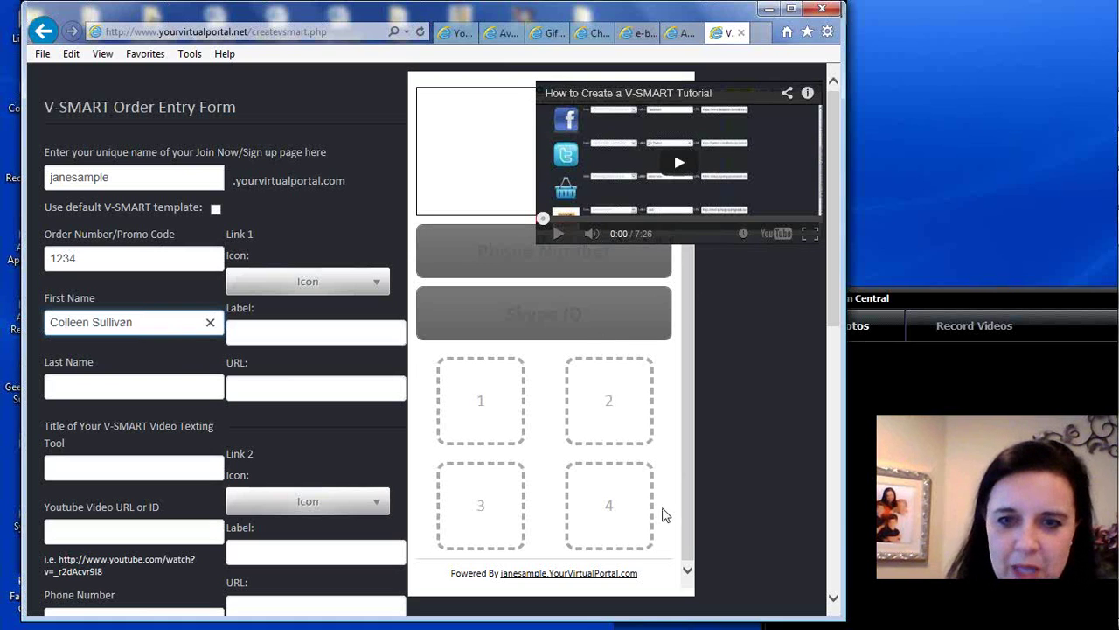
{"action": "left_click", "coordinate": [693, 539]}
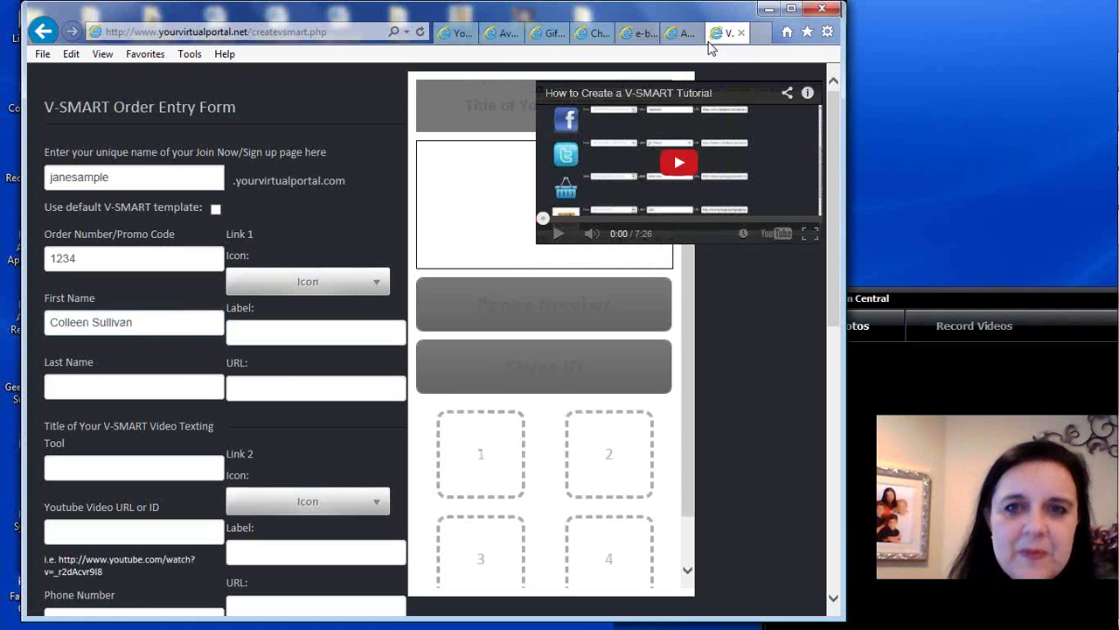
{"action": "left_click_drag", "start_coordinate": [845, 114], "coordinate": [901, 127]}
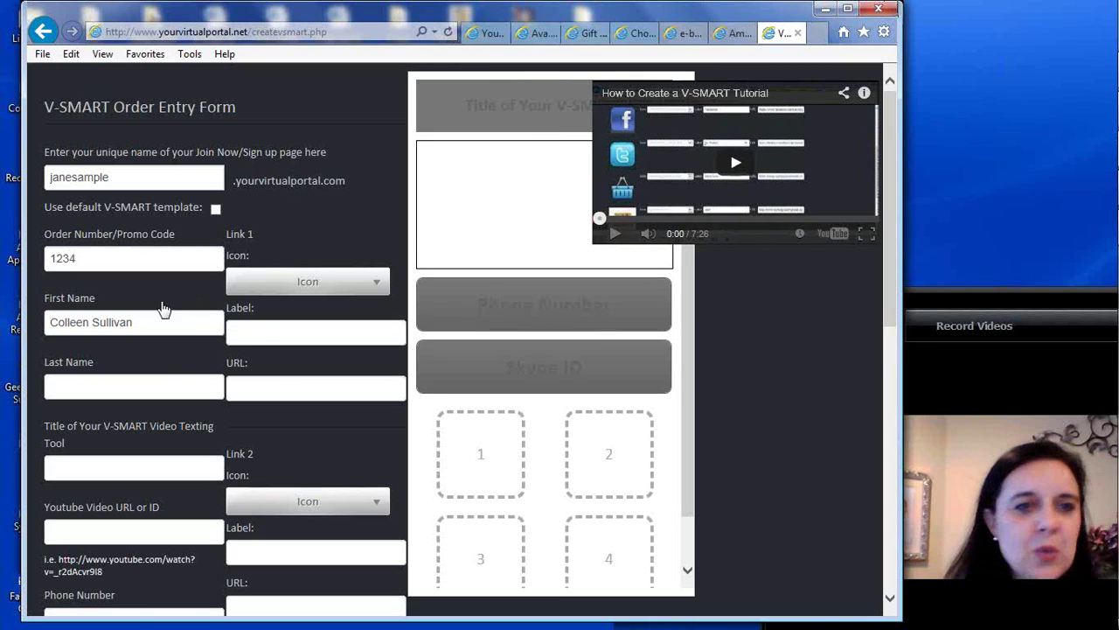
{"action": "left_click_drag", "start_coordinate": [143, 323], "coordinate": [91, 323]}
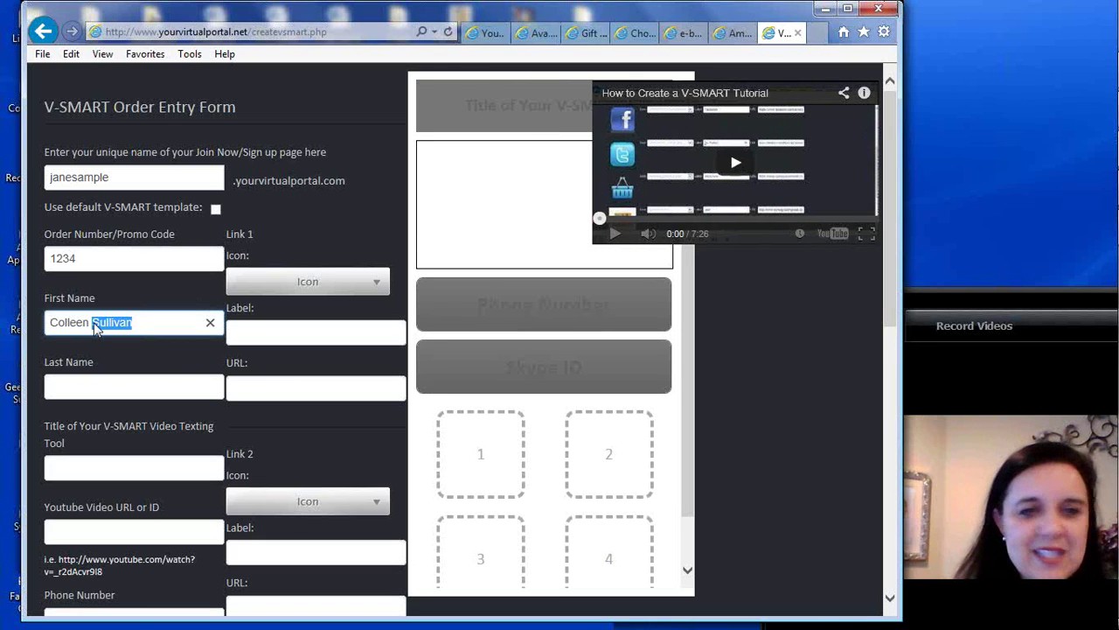
{"action": "key", "text": "BackSpace"}
{"action": "left_click", "coordinate": [93, 385]}
{"action": "type", "text": "Sullivan"}
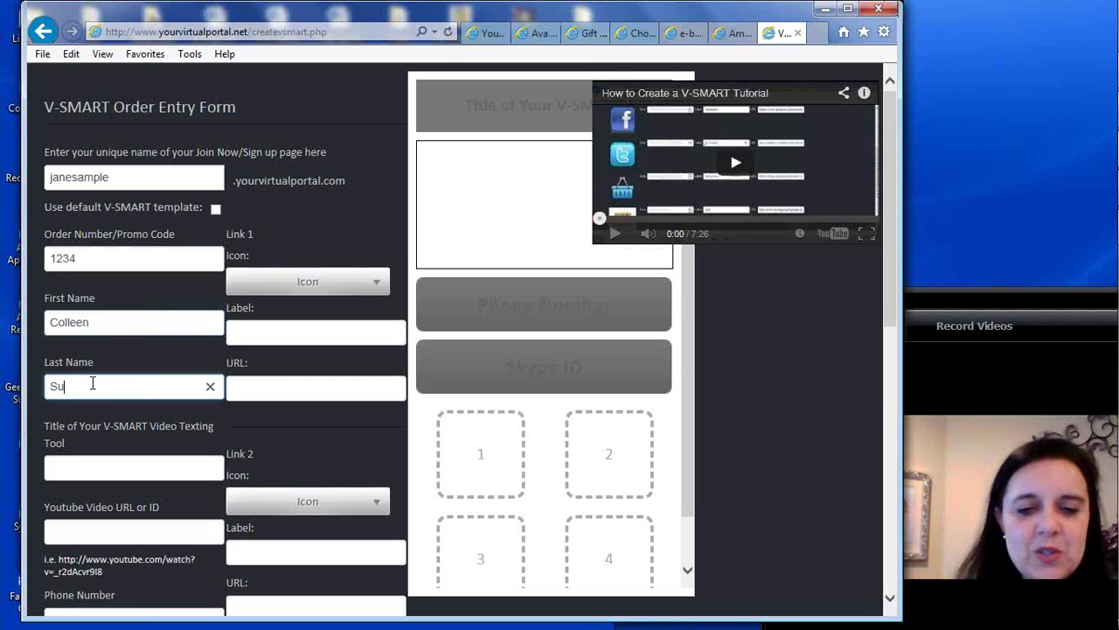
Replace the sample title with 'E-Books and Vitamins' for the video texting tool
{"action": "left_click", "coordinate": [84, 467]}
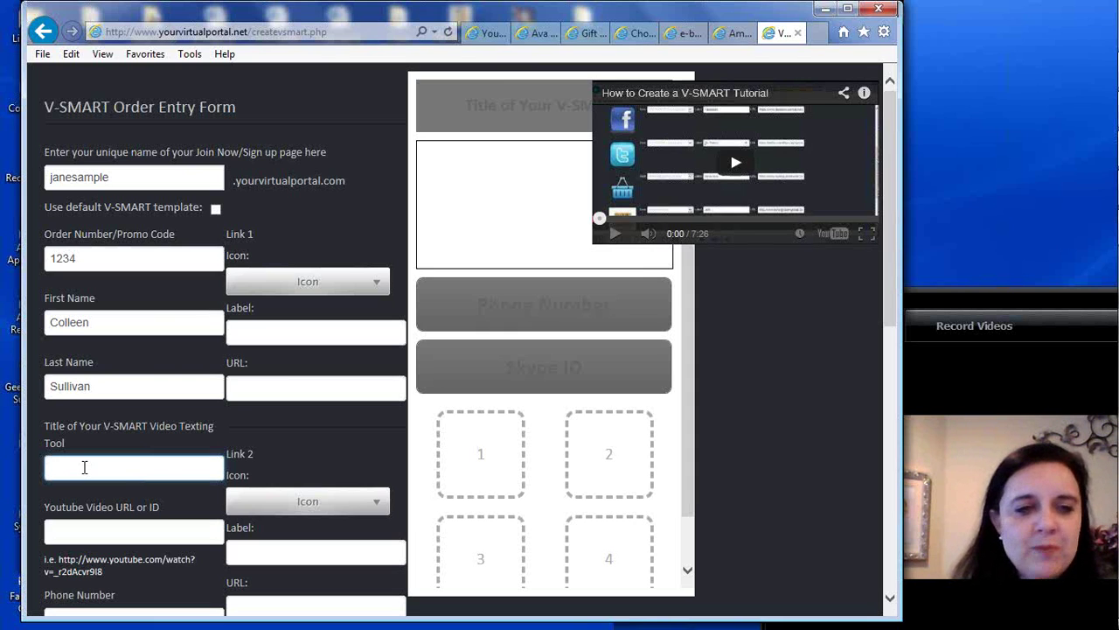
{"action": "type", "text": "Jan"}
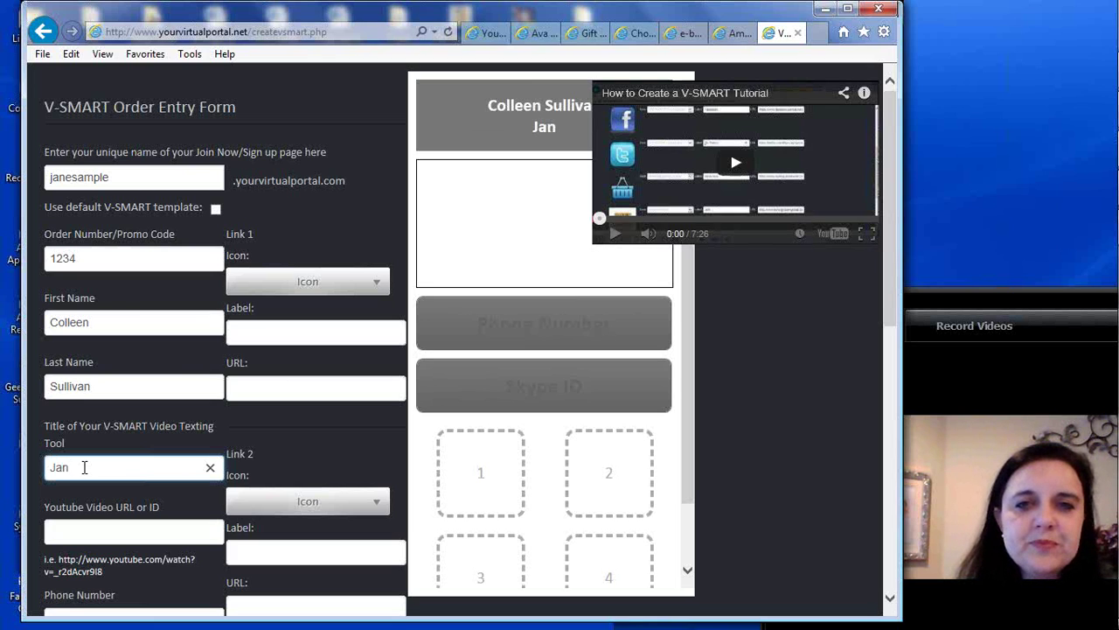
{"action": "type", "text": "e Samp"}
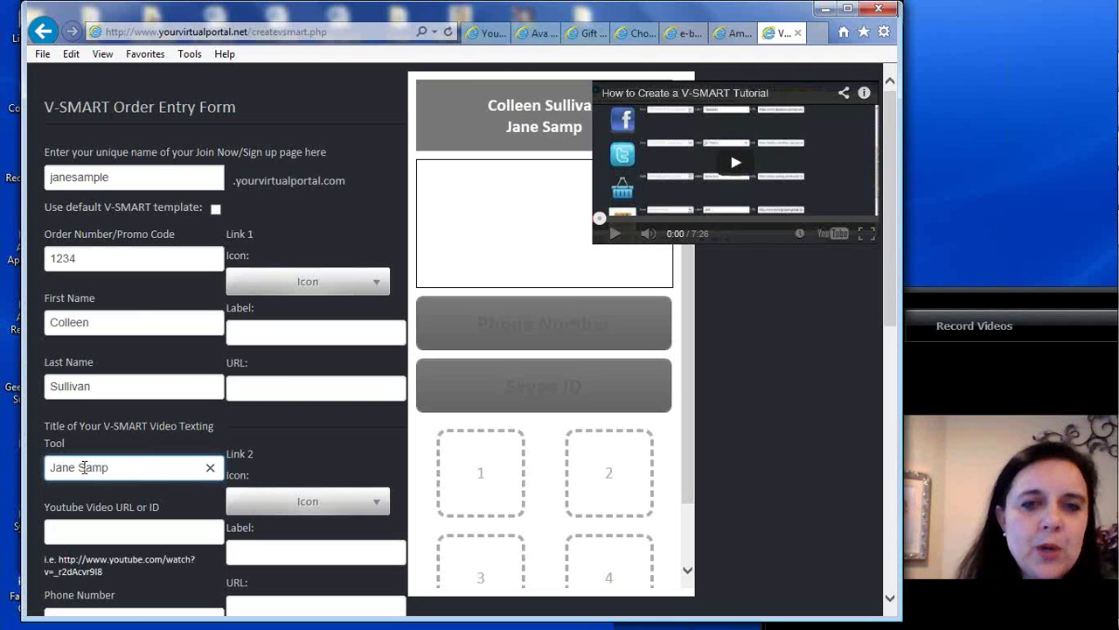
{"action": "key", "text": "BackSpace"}
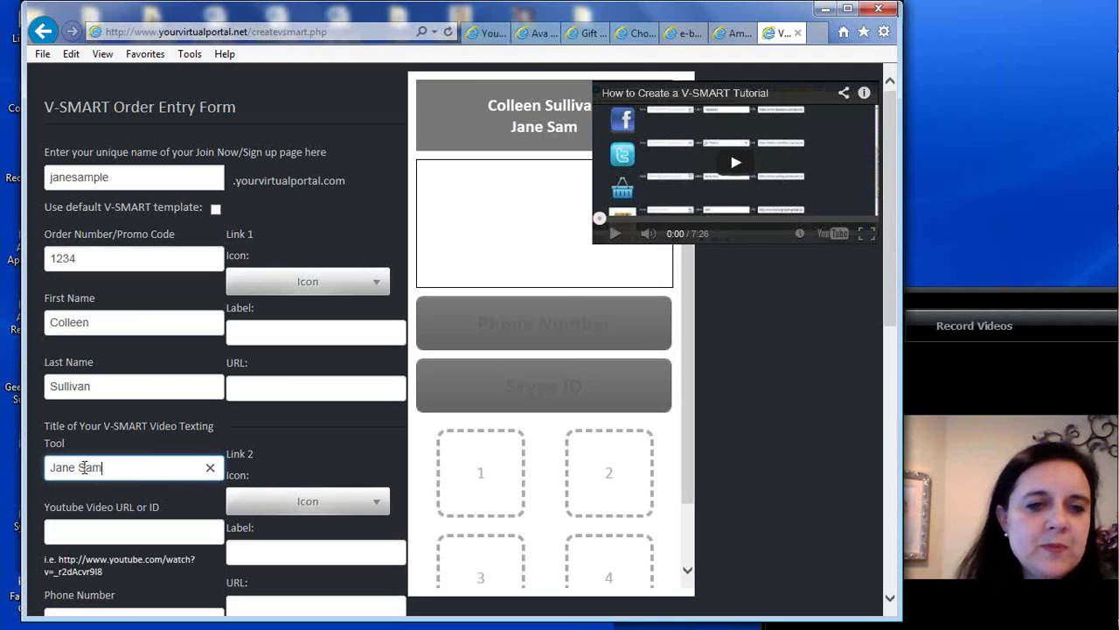
{"action": "key", "text": "BackSpace"}
{"action": "key", "text": "BackSpace"}
{"action": "key", "text": "BackSpace"}
{"action": "key", "text": "BackSpace"}
{"action": "key", "text": "BackSpace"}
{"action": "key", "text": "BackSpace"}
{"action": "key", "text": "BackSpace"}
{"action": "key", "text": "BackSpace"}
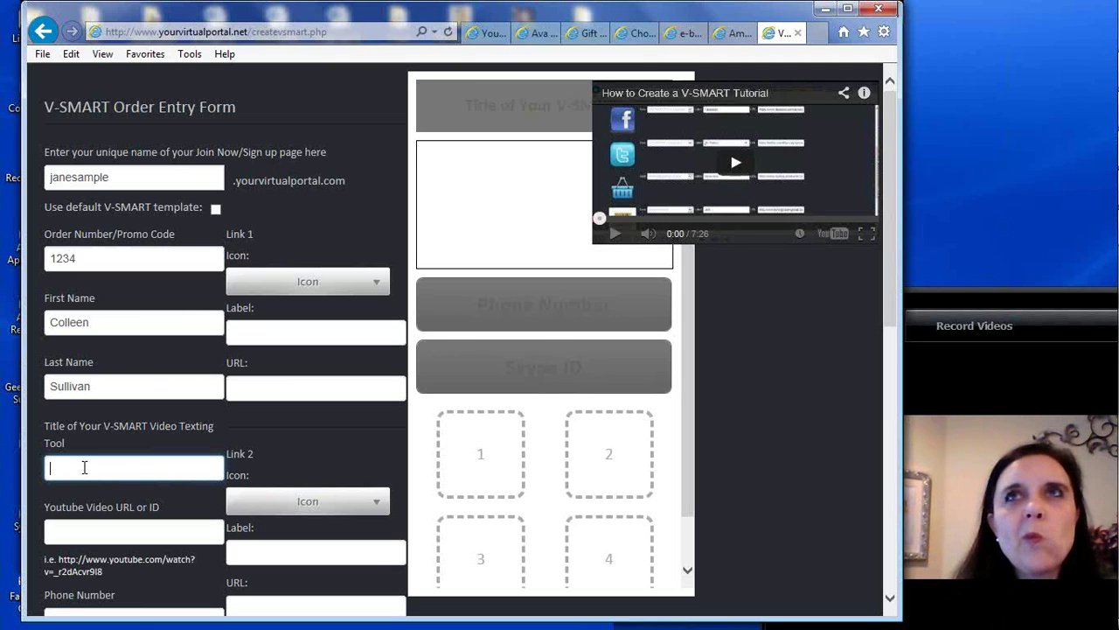
{"action": "type", "text": "E-Books and"}
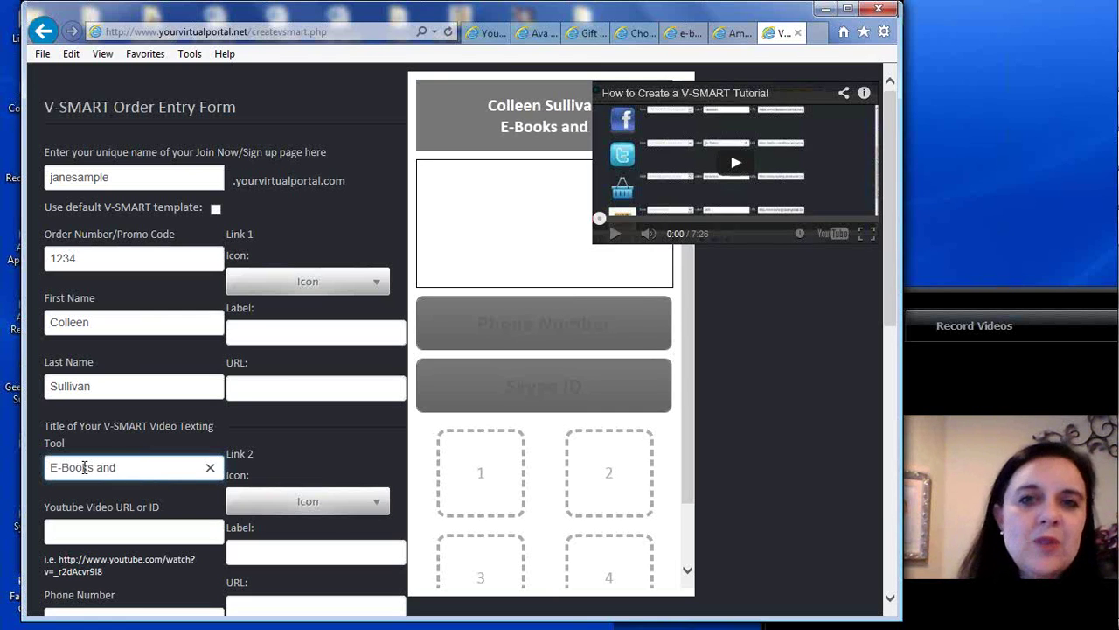
{"action": "type", "text": " Vitamins"}
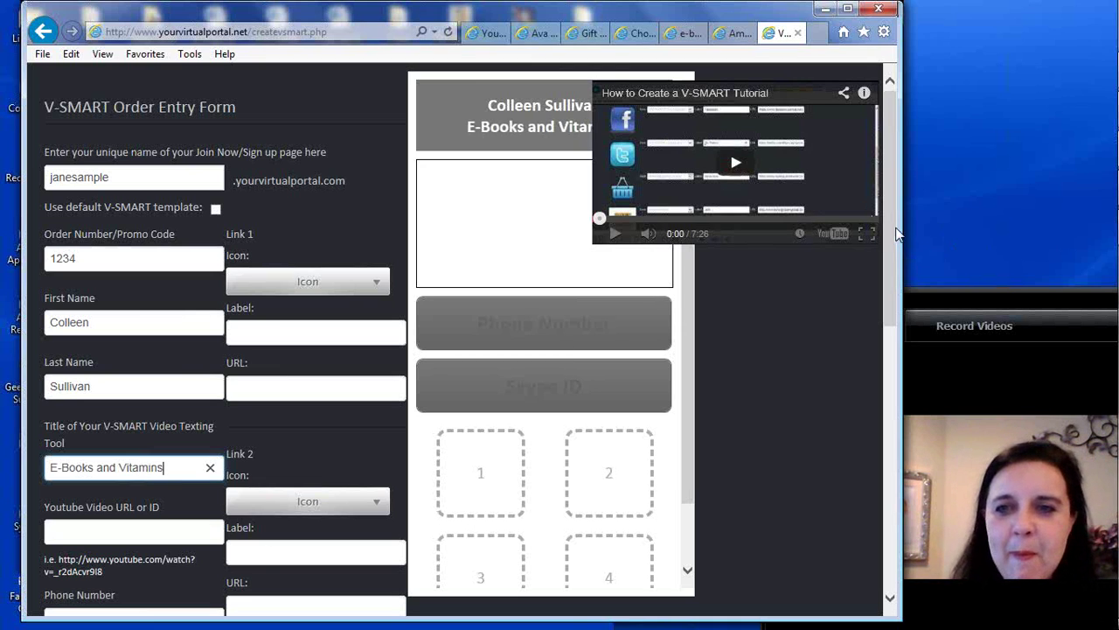
{"action": "left_click_drag", "start_coordinate": [904, 236], "coordinate": [1033, 244]}
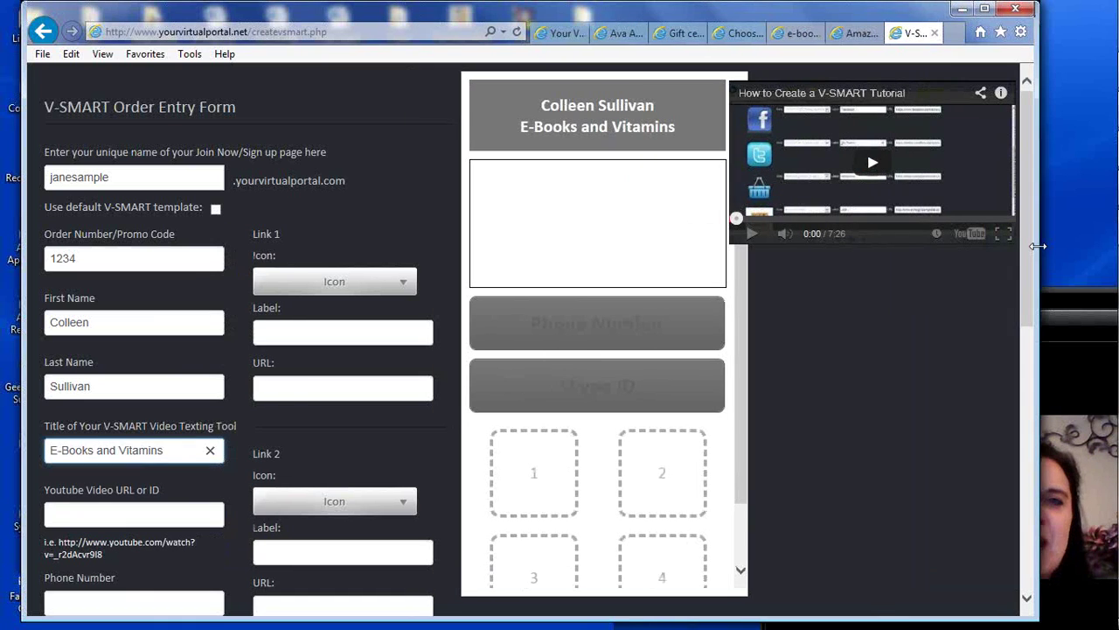
{"action": "left_click_drag", "start_coordinate": [1037, 248], "coordinate": [923, 245]}
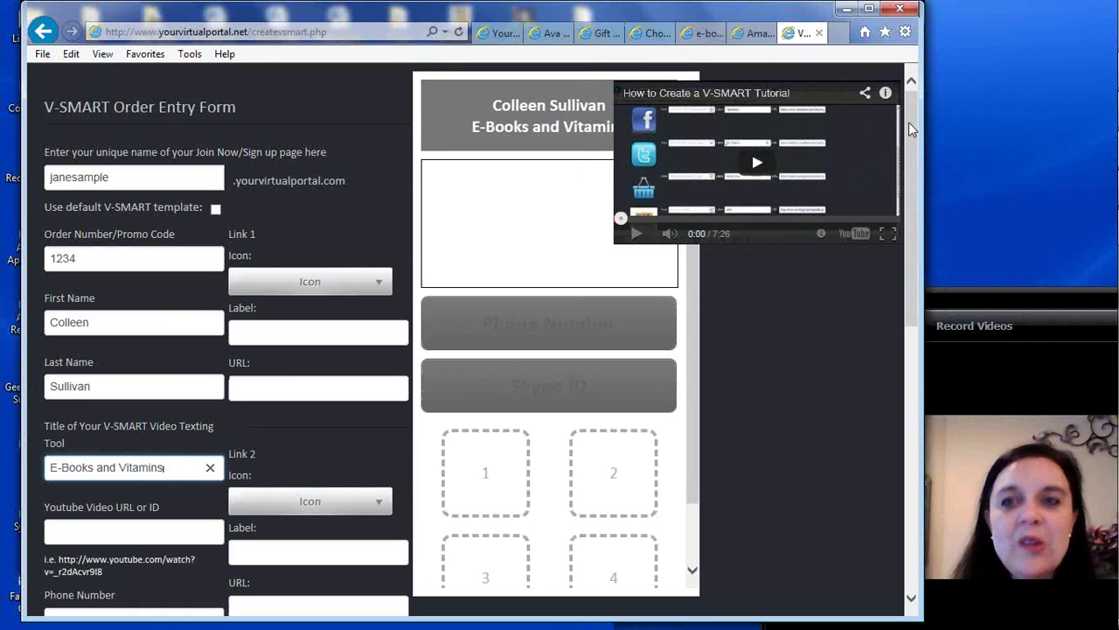
{"action": "left_click_drag", "start_coordinate": [913, 139], "coordinate": [913, 161]}
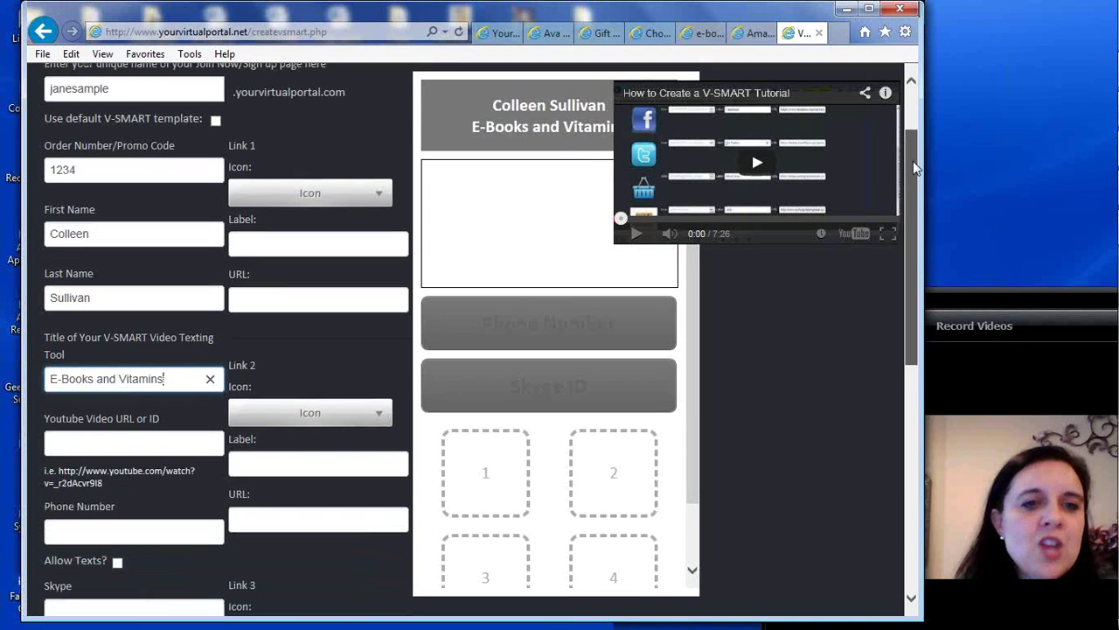
{"action": "left_click", "coordinate": [98, 446]}
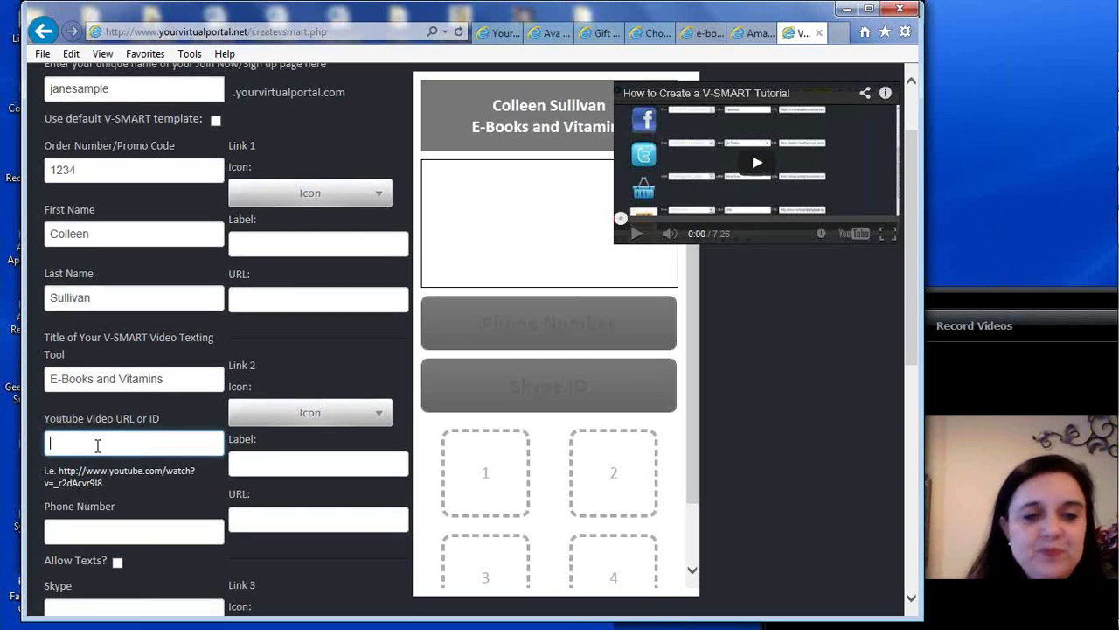
{"action": "left_click", "coordinate": [839, 34]}
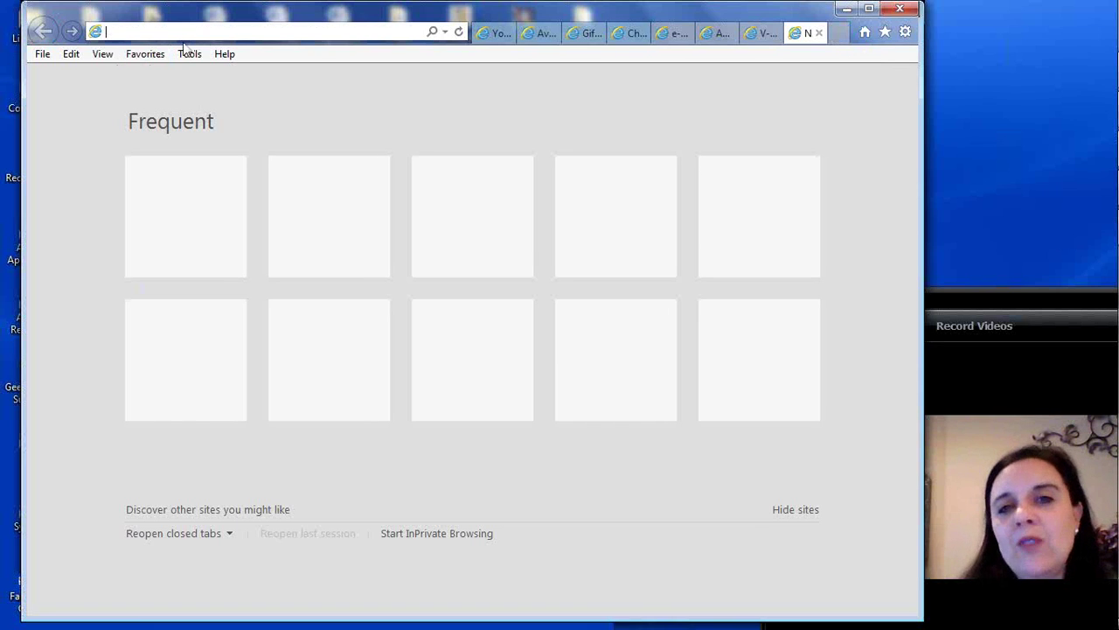
{"action": "type", "text": "ww"}
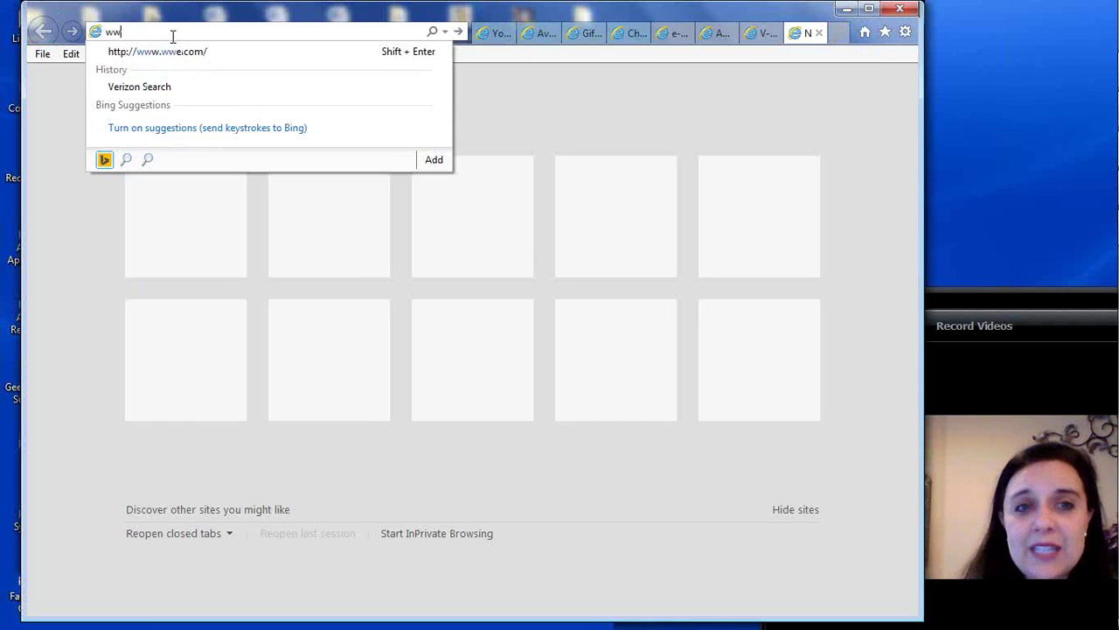
{"action": "type", "text": "w.youtube.com"}
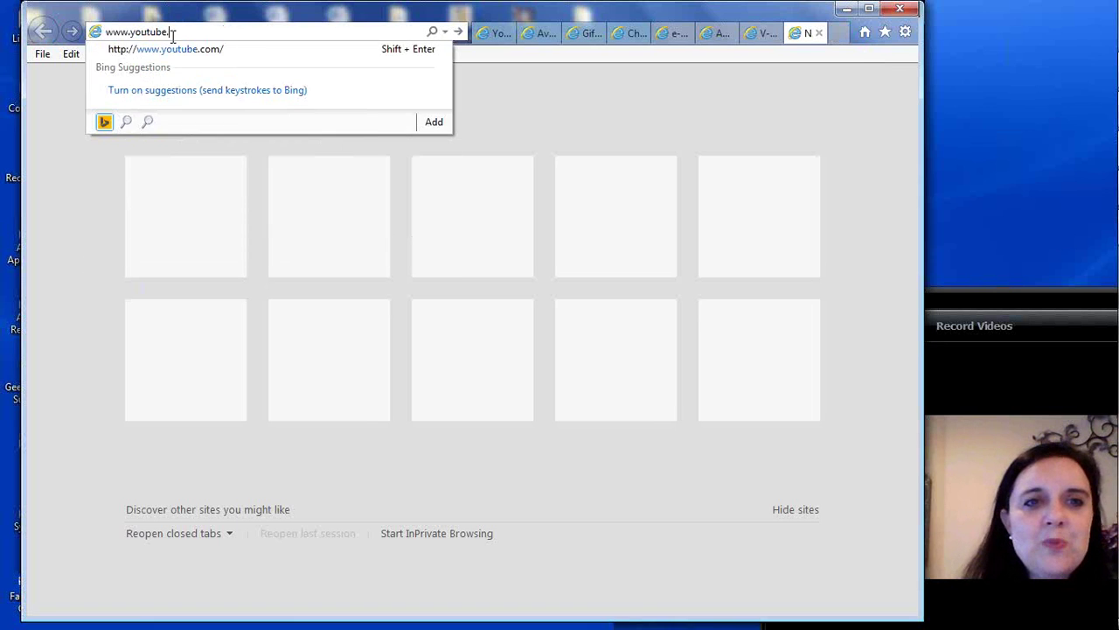
{"action": "key", "text": "Return"}
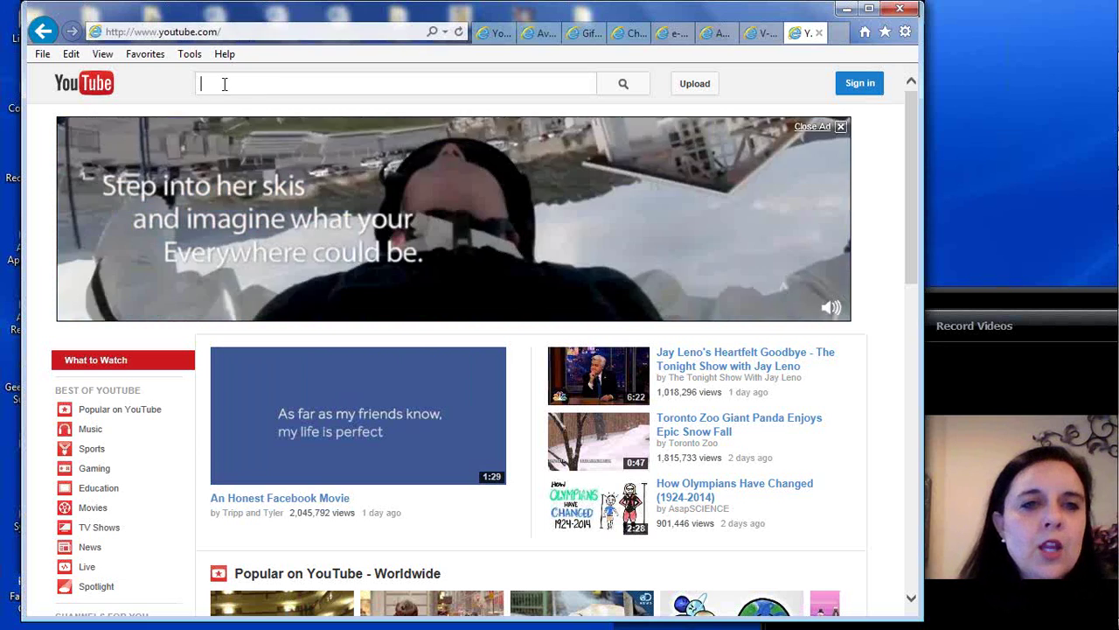
Search YouTube for 'branding video' using the matching suggestion
{"action": "left_click", "coordinate": [217, 87]}
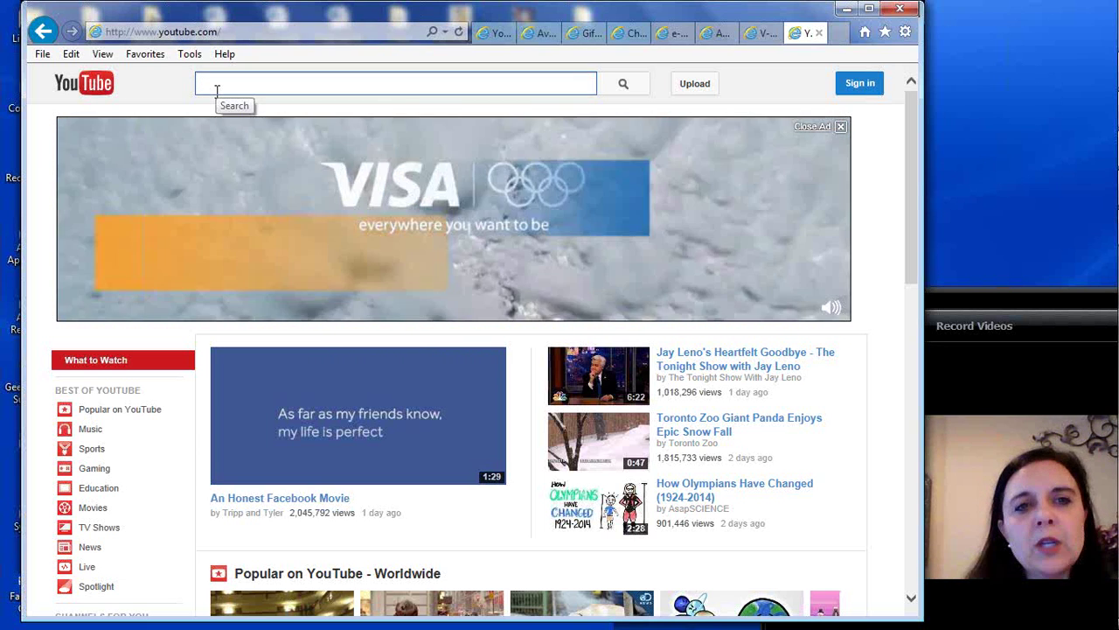
{"action": "type", "text": "brandin"}
{"action": "key", "text": "BackSpace"}
{"action": "key", "text": "BackSpace"}
{"action": "key", "text": "BackSpace"}
{"action": "key", "text": "BackSpace"}
{"action": "key", "text": "BackSpace"}
{"action": "key", "text": "BackSpace"}
{"action": "key", "text": "BackSpace"}
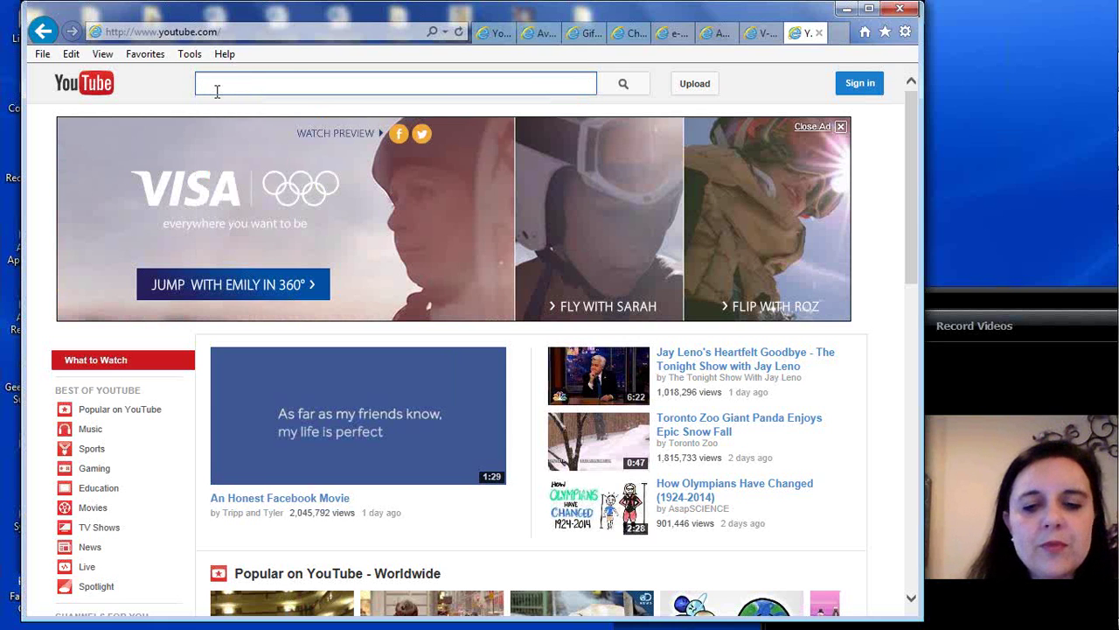
{"action": "type", "text": "branding video"}
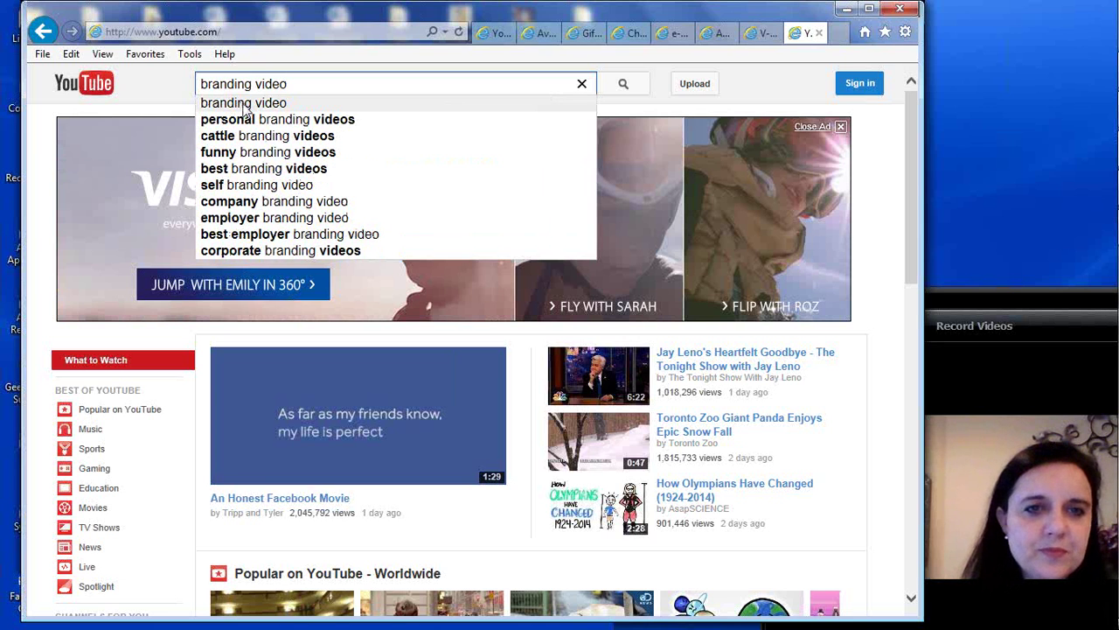
{"action": "left_click", "coordinate": [245, 107]}
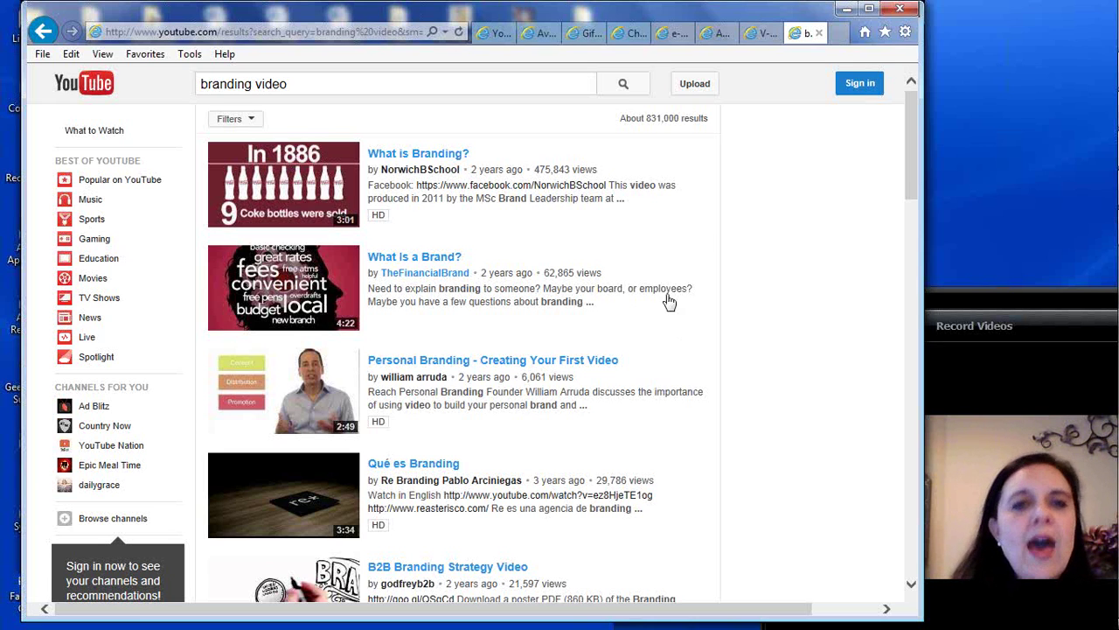
{"action": "key", "text": "Tab"}
Search for 'herbalife vitamins' and open the Herbalife Formula 2 Multivitamin Complex Review video
{"action": "type", "text": "h"}
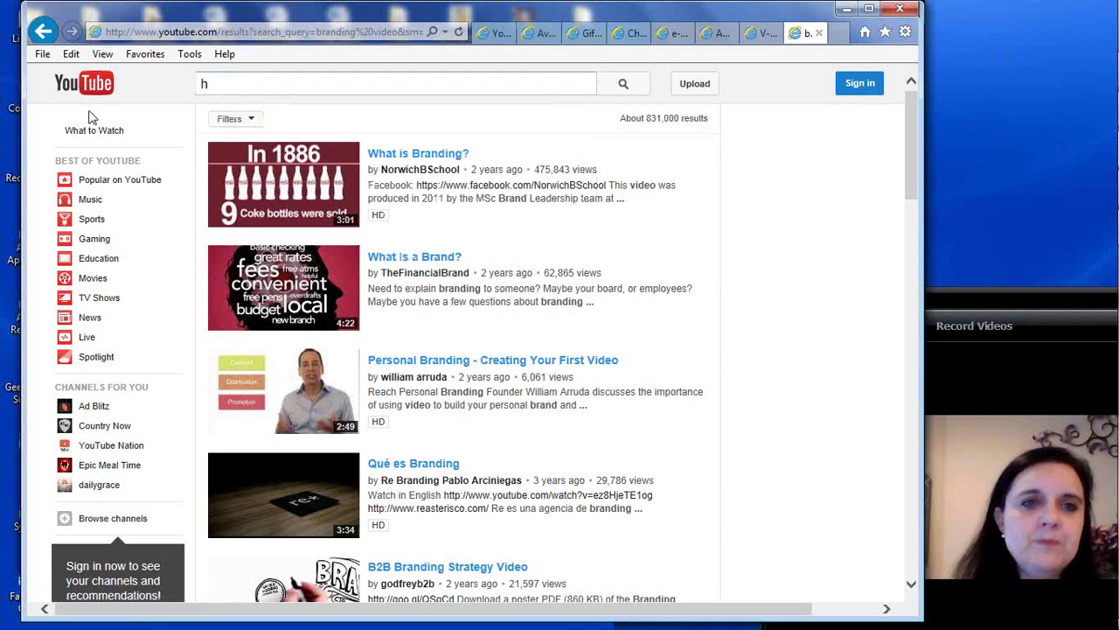
{"action": "left_click", "coordinate": [272, 85]}
{"action": "type", "text": "erbalife"}
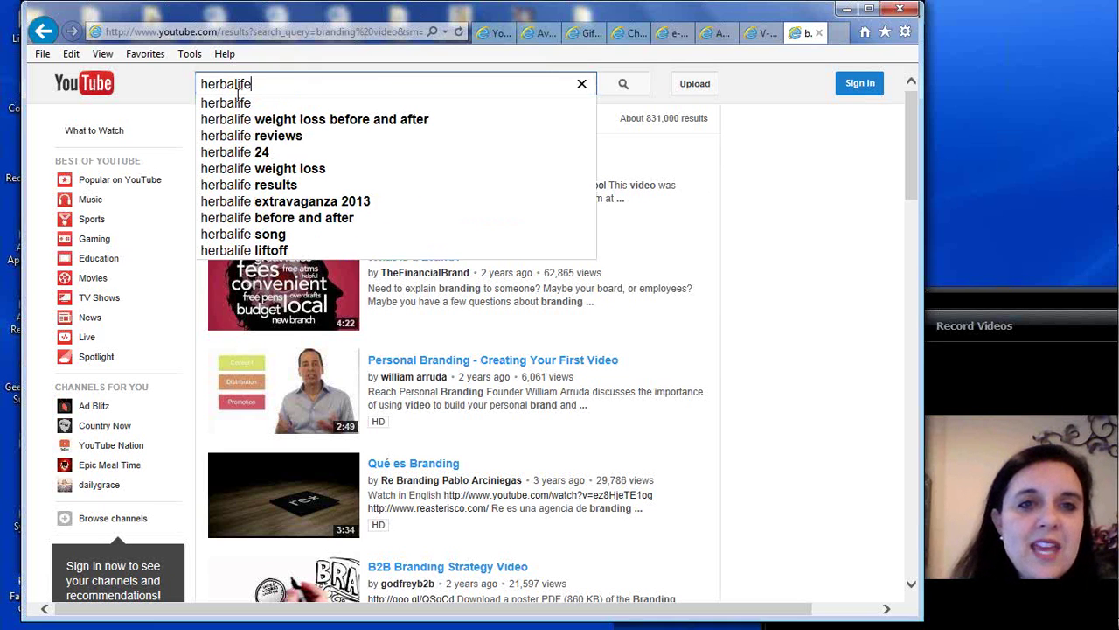
{"action": "type", "text": " vitamins"}
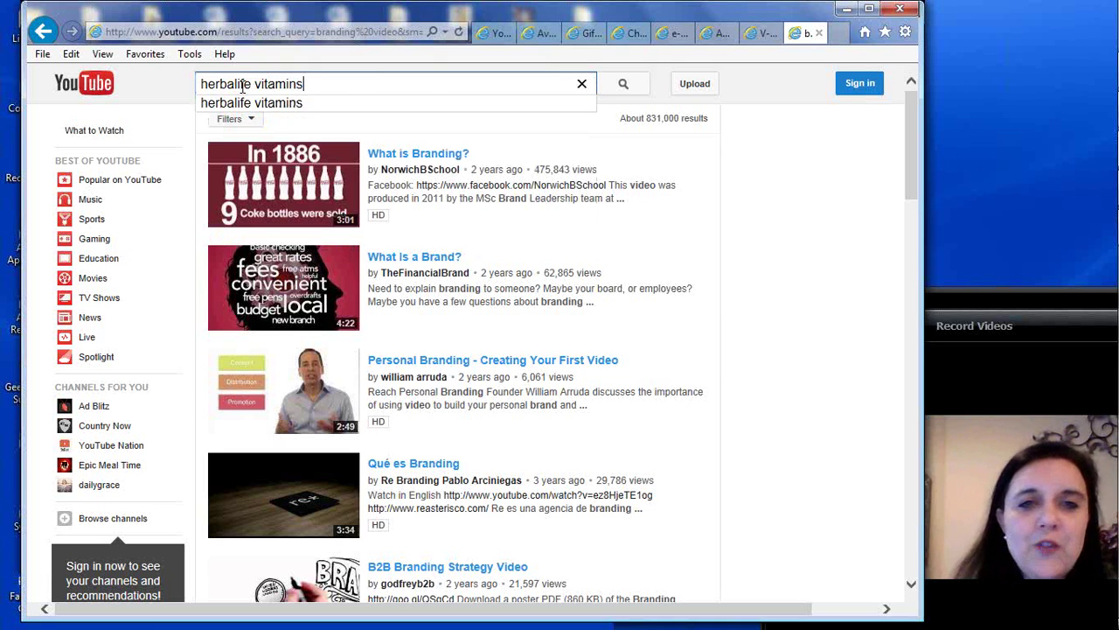
{"action": "key", "text": "Return"}
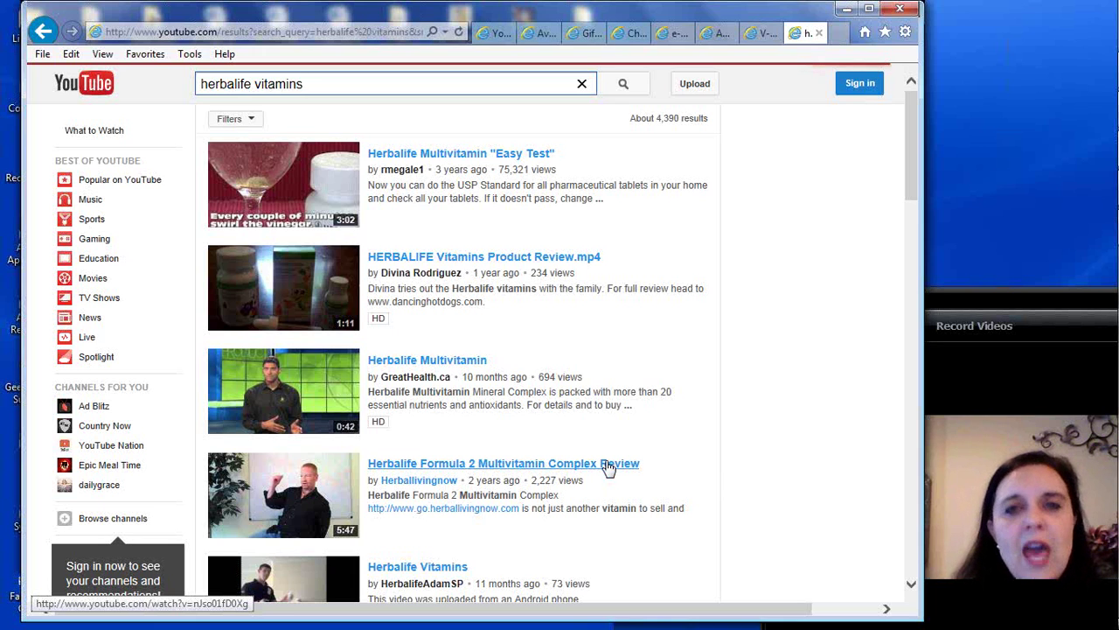
{"action": "left_click", "coordinate": [512, 470]}
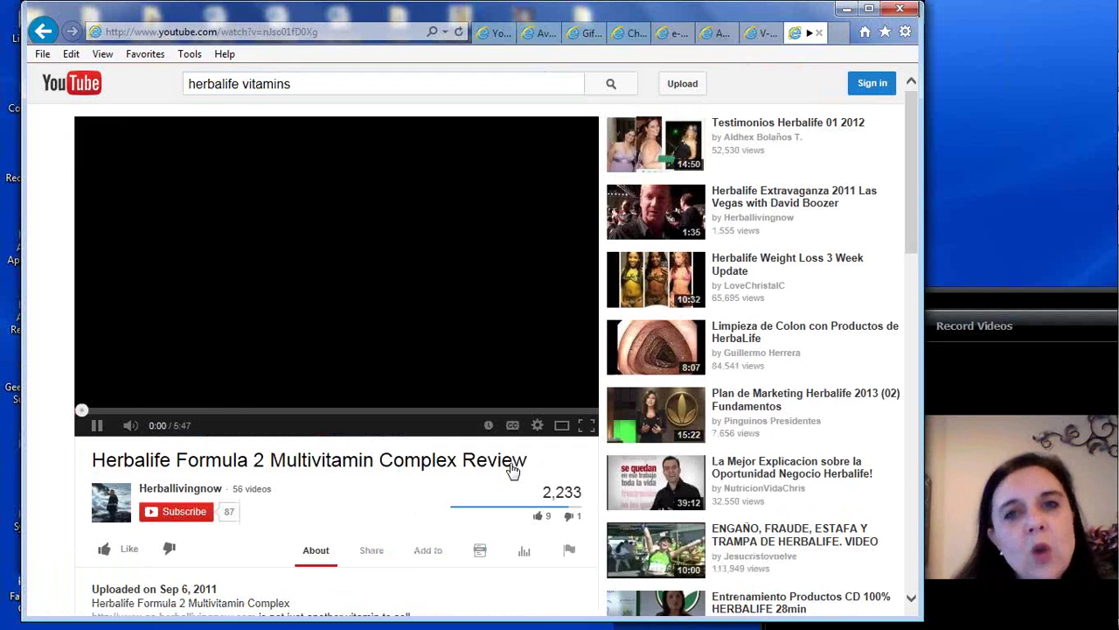
Pause the Herbalife video and copy its web address from the address bar
{"action": "left_click", "coordinate": [96, 426]}
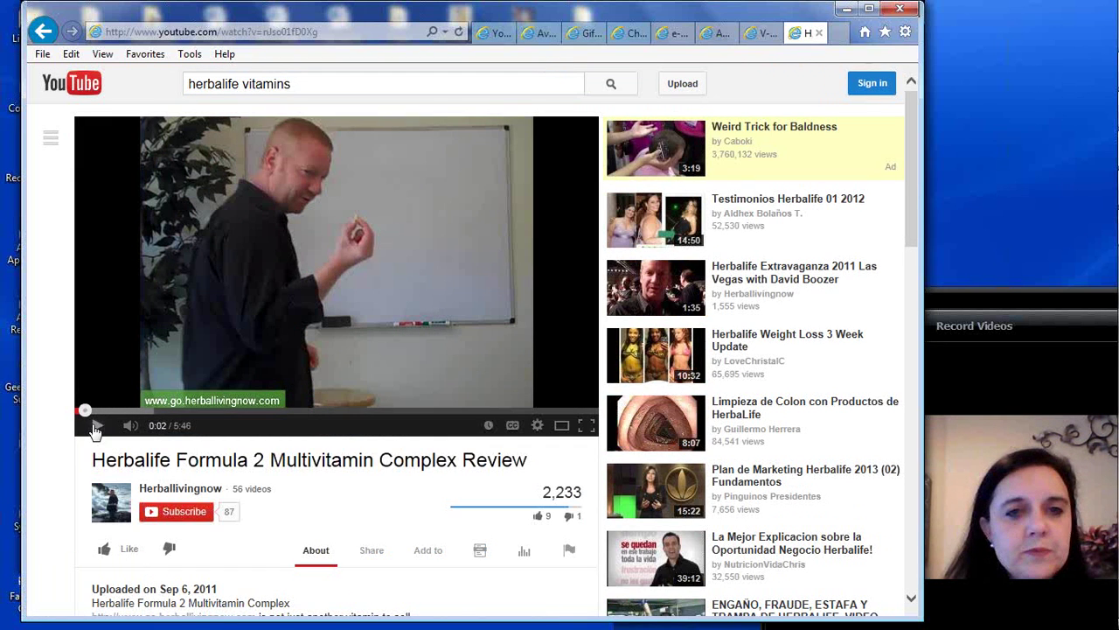
{"action": "left_click", "coordinate": [259, 32]}
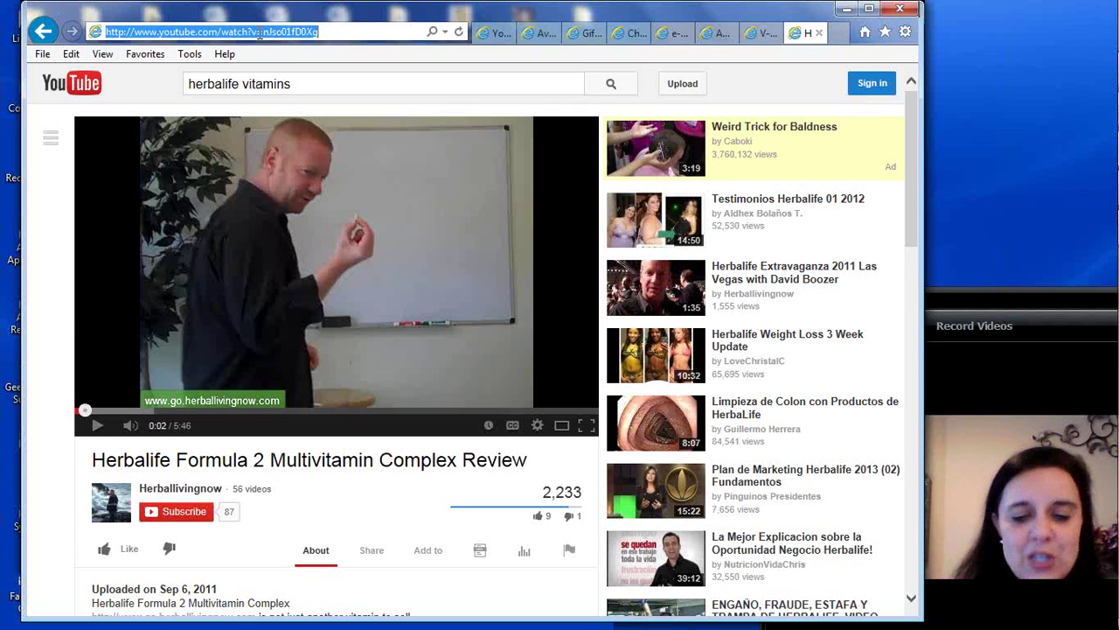
{"action": "left_click_drag", "start_coordinate": [342, 32], "coordinate": [93, 38]}
{"action": "double_click", "coordinate": [227, 33]}
{"action": "left_click", "coordinate": [344, 33]}
{"action": "triple_click", "coordinate": [258, 33]}
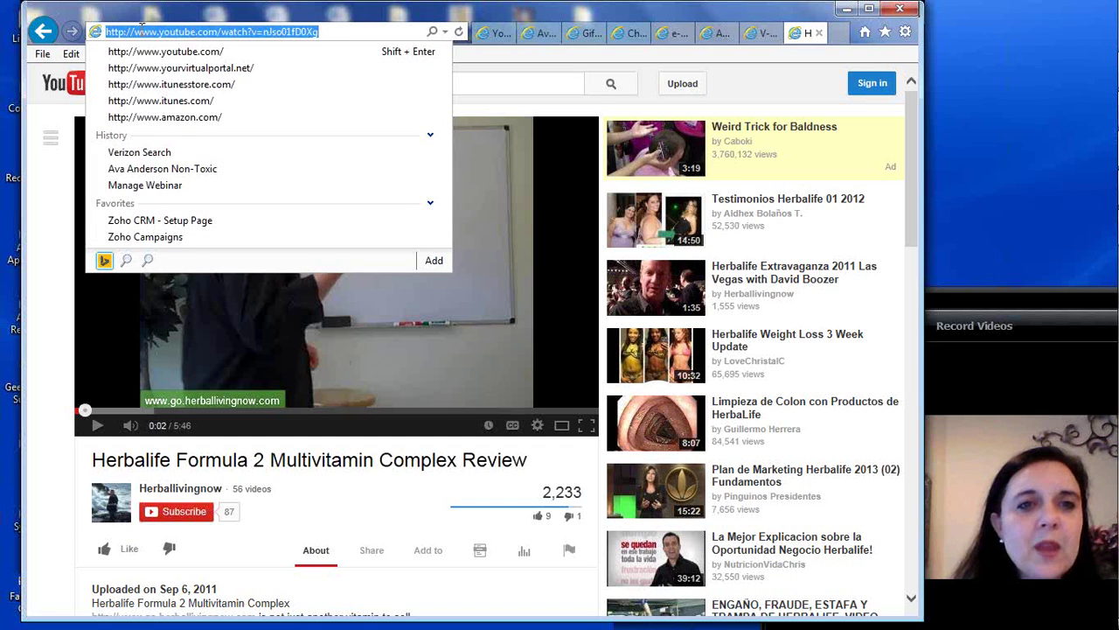
{"action": "right_click", "coordinate": [142, 31]}
{"action": "left_click", "coordinate": [175, 81]}
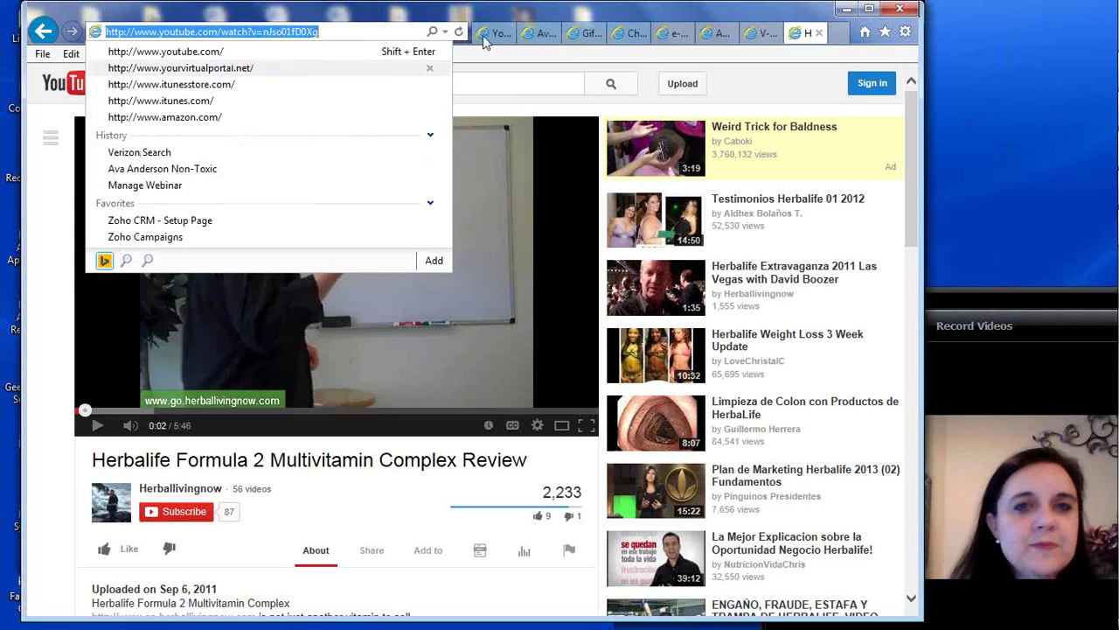
Go back to the V-SMART order form's Youtube Video URL field, ready to paste
{"action": "left_click", "coordinate": [758, 33]}
{"action": "left_click", "coordinate": [108, 444]}
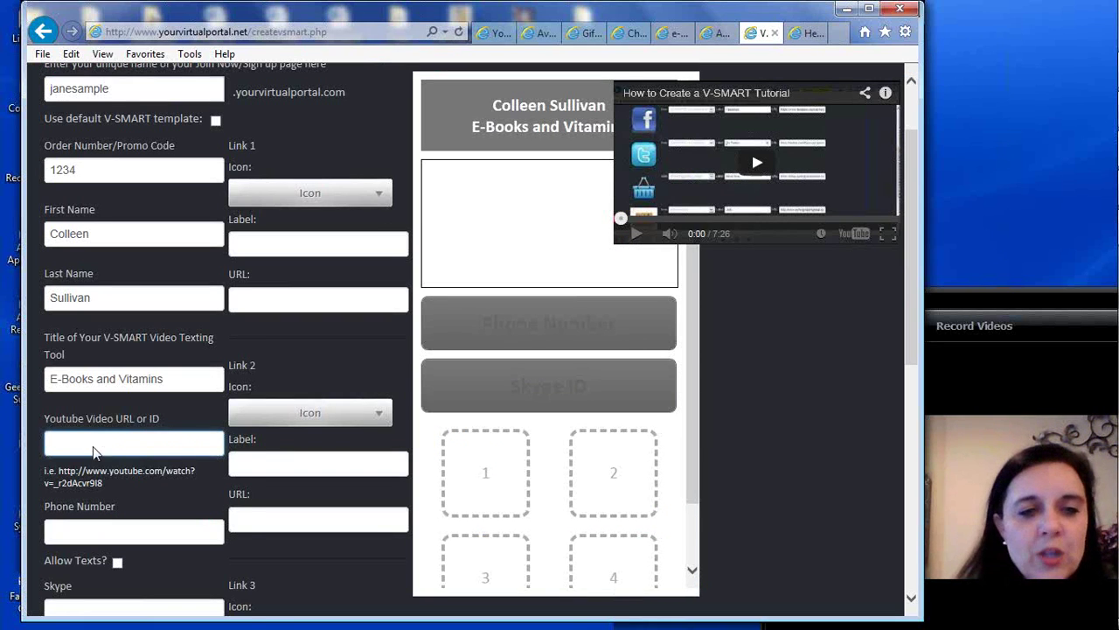
{"action": "right_click", "coordinate": [93, 446]}
Paste the Herbalife video link into the YouTube Video URL field
{"action": "left_click", "coordinate": [129, 517]}
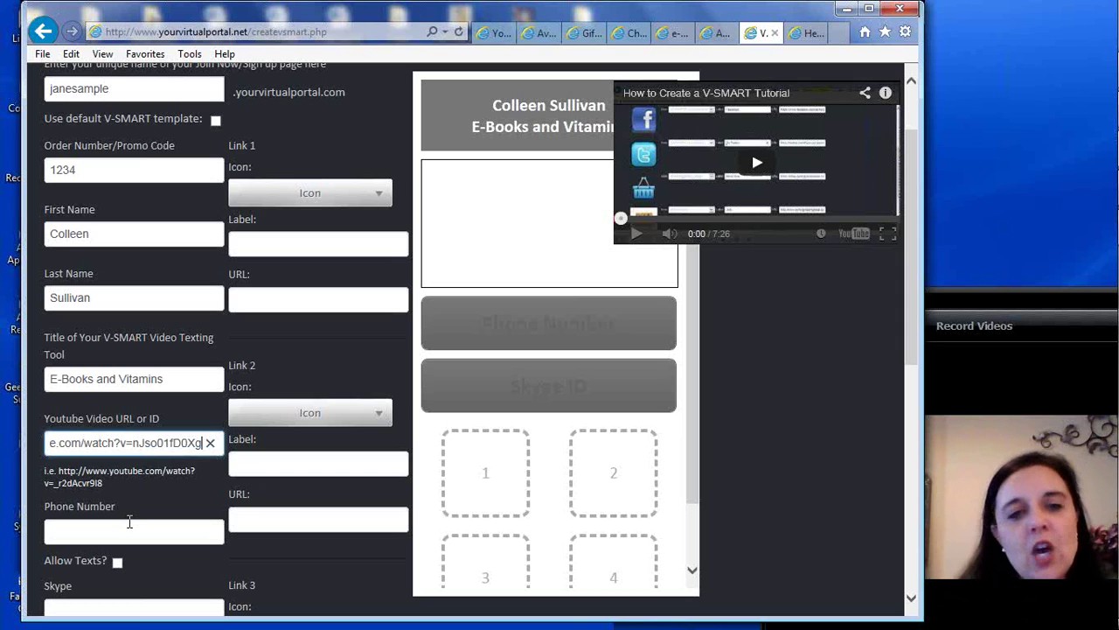
{"action": "left_click", "coordinate": [113, 534]}
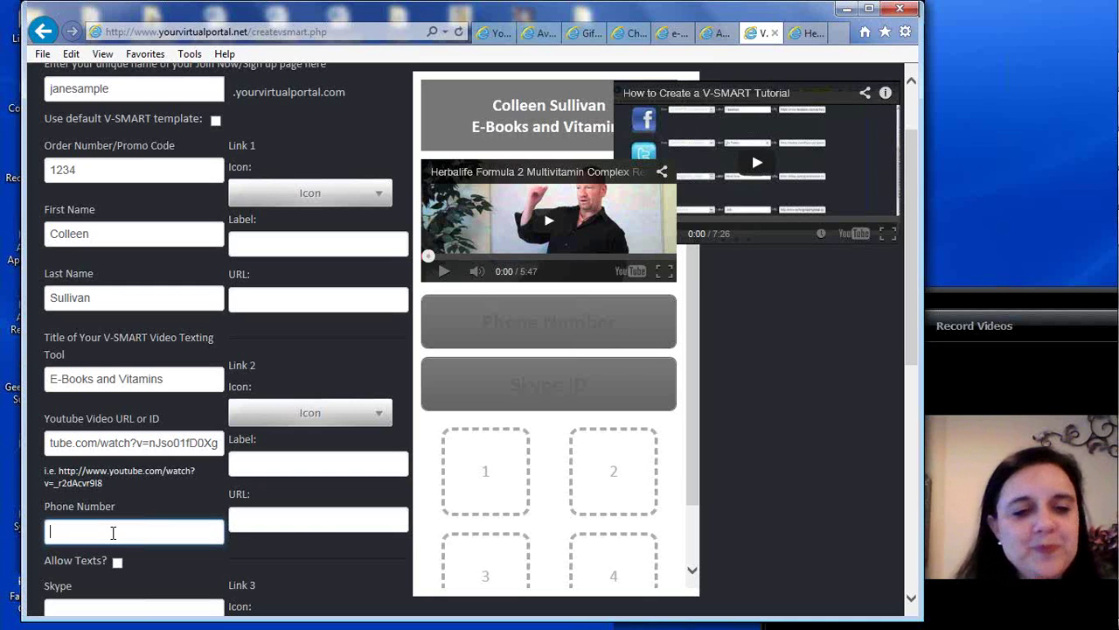
Enter a placeholder phone number and tick Allow Texts? so visitors can text it
{"action": "type", "text": "88"}
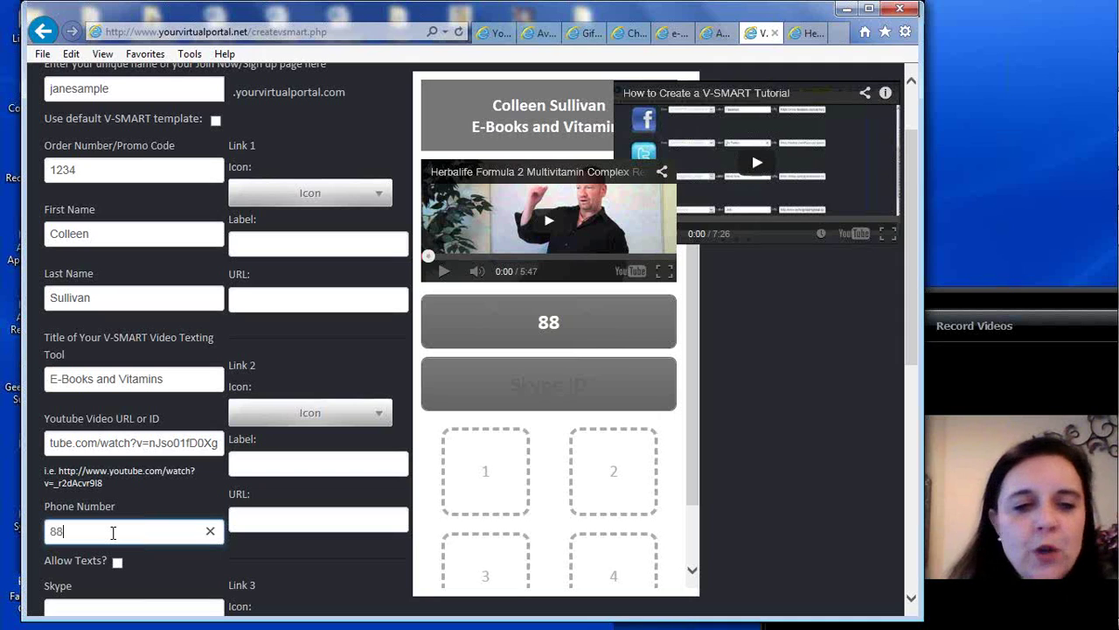
{"action": "type", "text": "8-888-8888"}
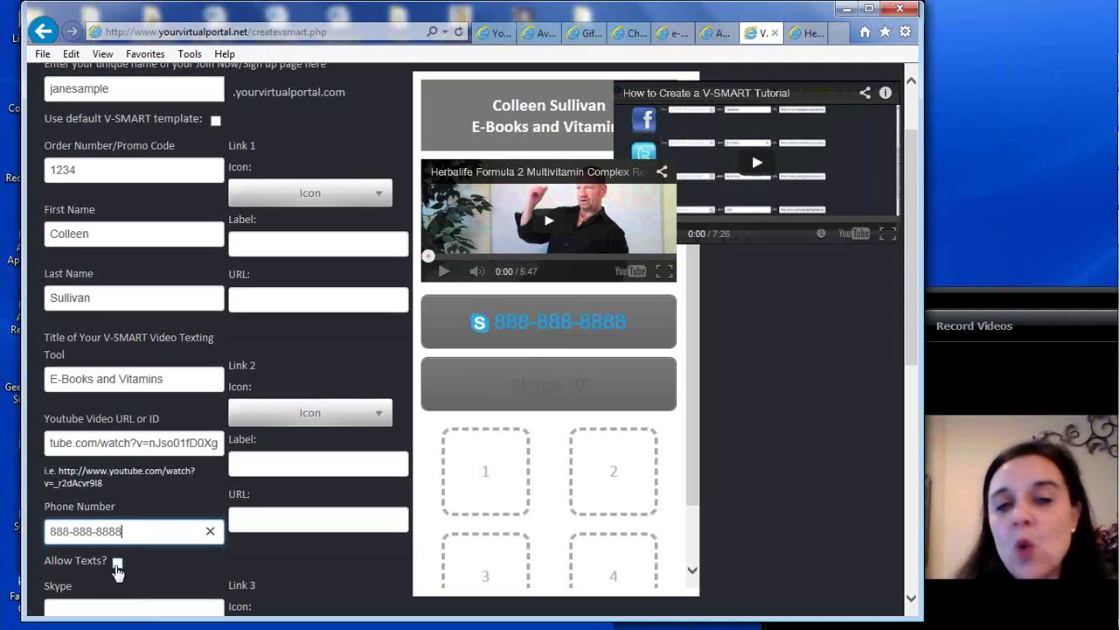
{"action": "left_click", "coordinate": [117, 564]}
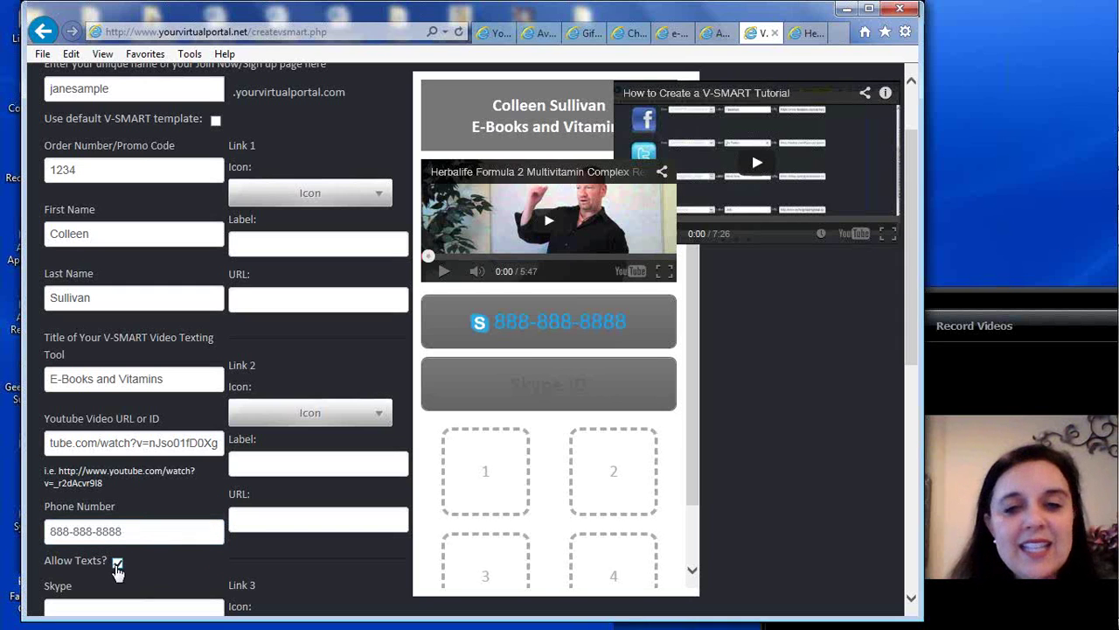
{"action": "left_click_drag", "start_coordinate": [909, 180], "coordinate": [913, 273]}
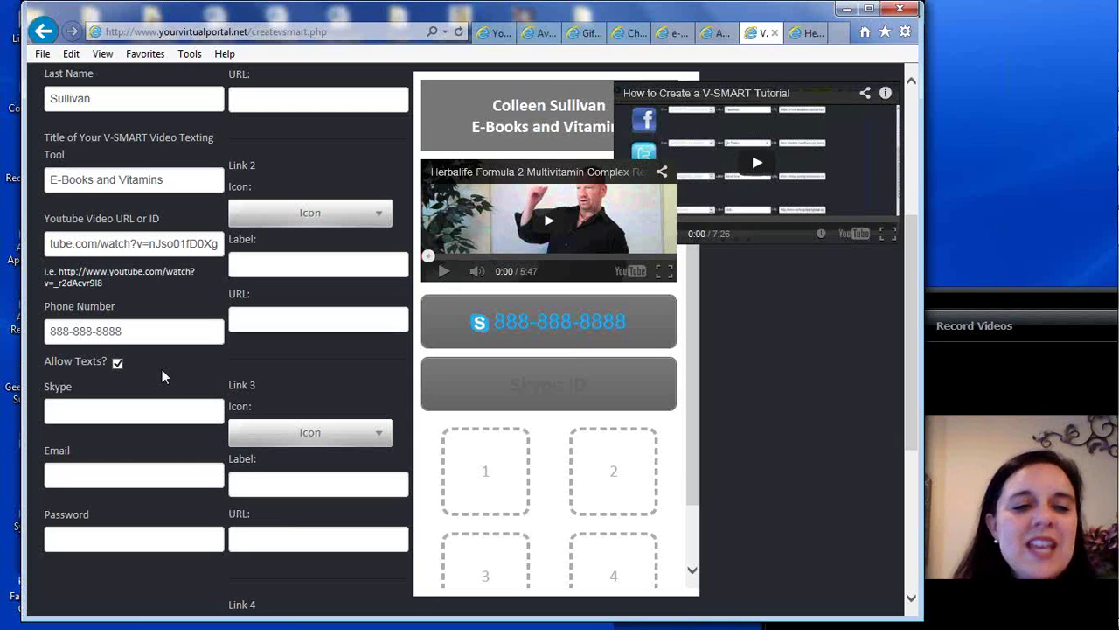
Keep Allow Texts? ticked and enter the Skype ID
{"action": "left_click", "coordinate": [117, 362]}
{"action": "left_click", "coordinate": [117, 362]}
{"action": "left_click", "coordinate": [92, 409]}
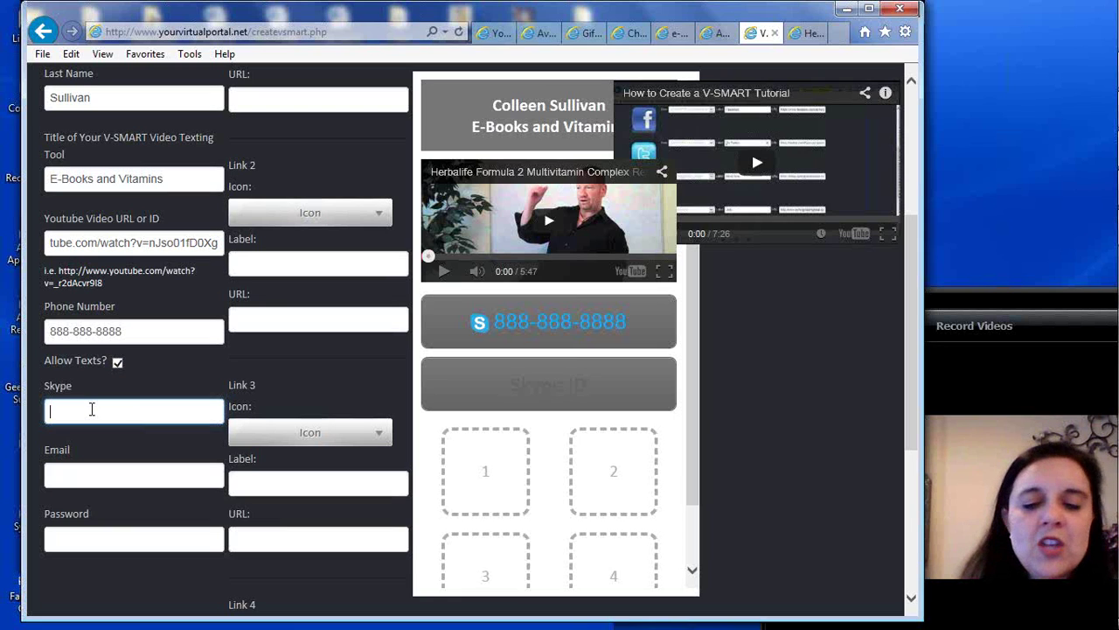
{"action": "type", "text": "jane.sample."}
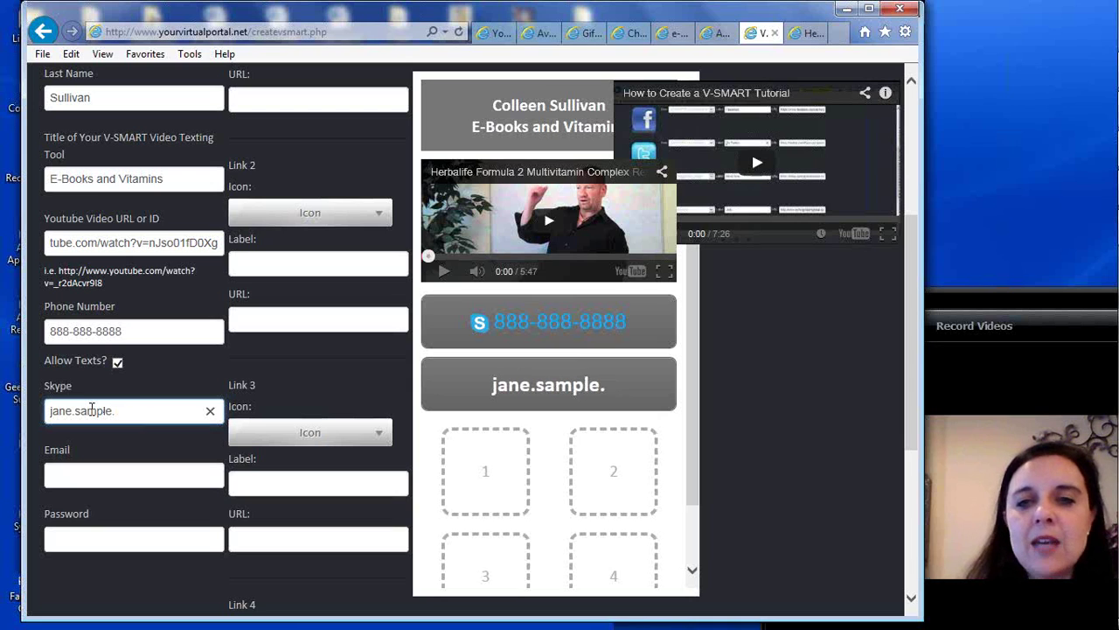
{"action": "type", "text": "ebook"}
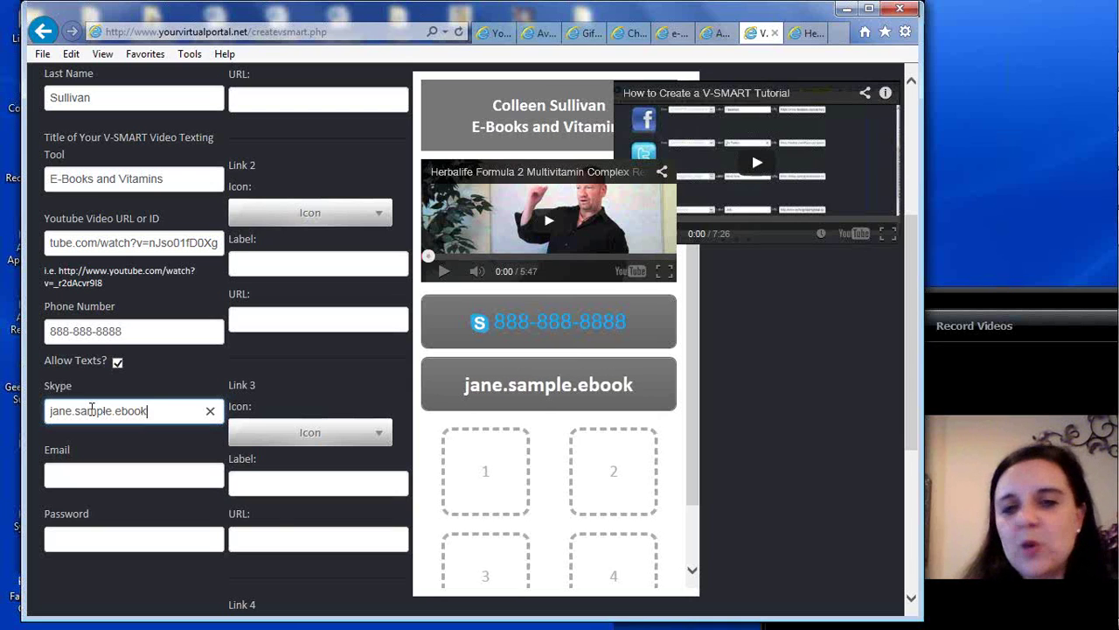
Fill in the contact e-mail and account password, then bring up Link 1's icon choices
{"action": "left_click", "coordinate": [66, 480]}
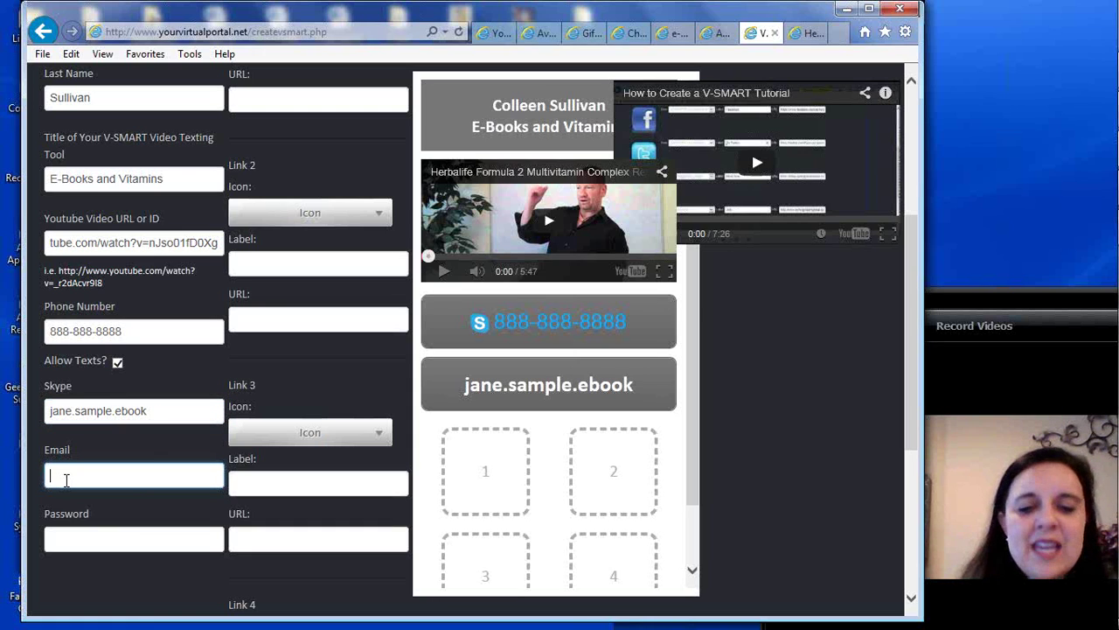
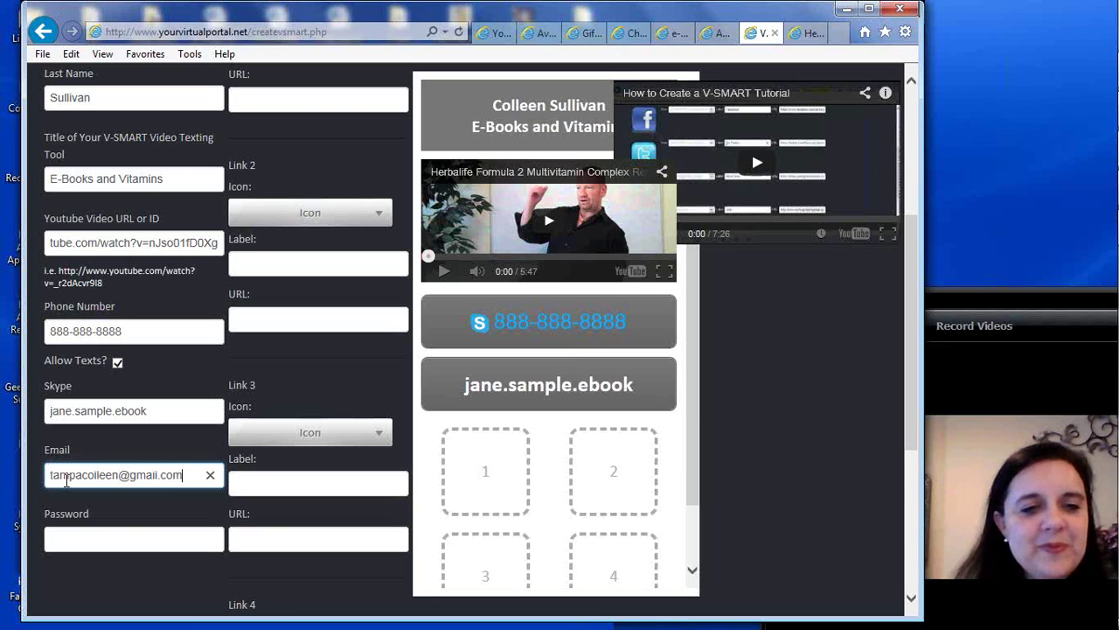
{"action": "key", "text": "Tab"}
{"action": "type", "text": "••••••"}
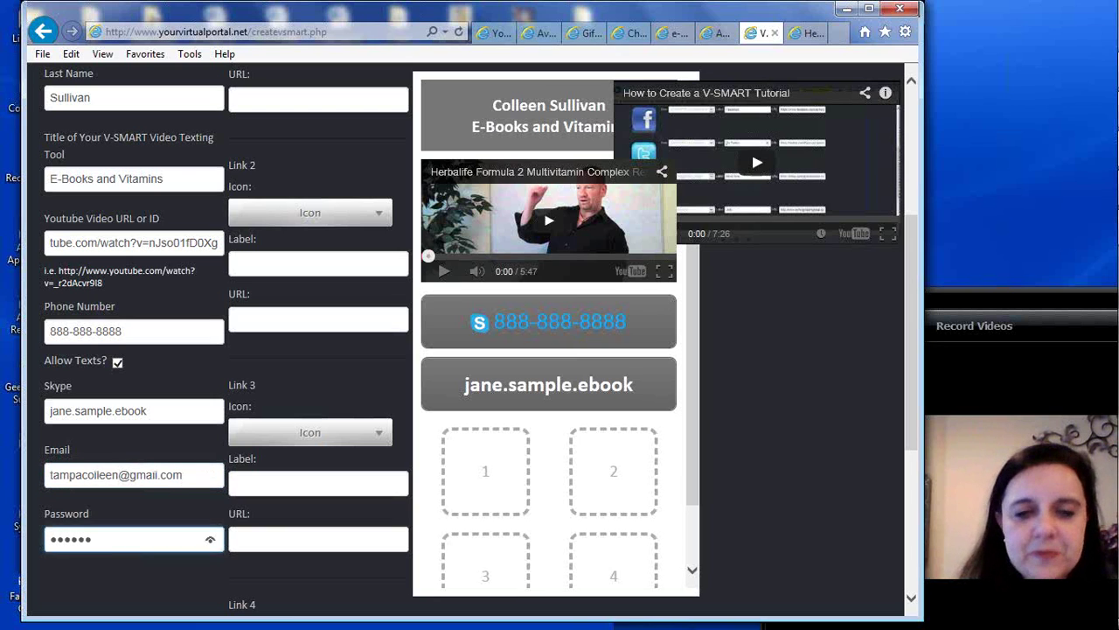
{"action": "left_click", "coordinate": [1050, 404]}
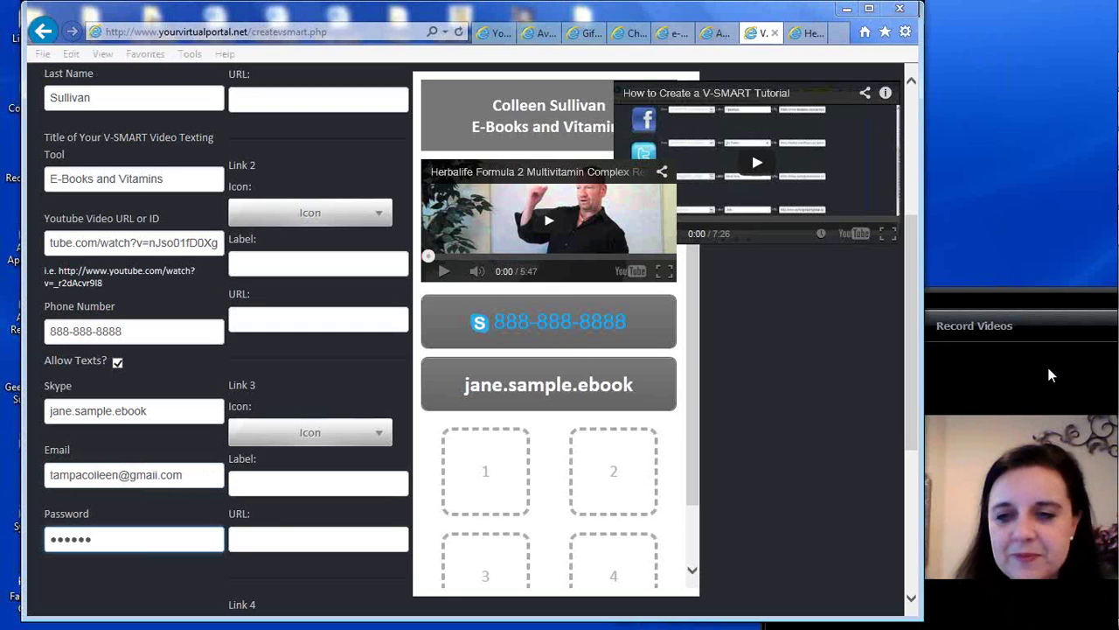
{"action": "left_click_drag", "start_coordinate": [914, 246], "coordinate": [918, 127]}
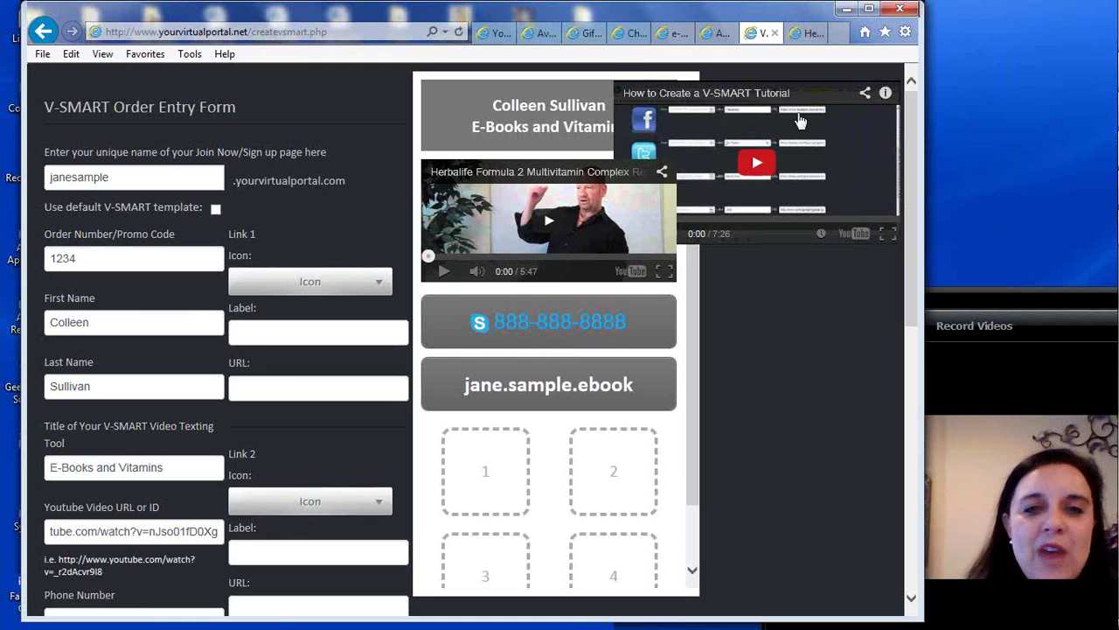
{"action": "left_click", "coordinate": [380, 289]}
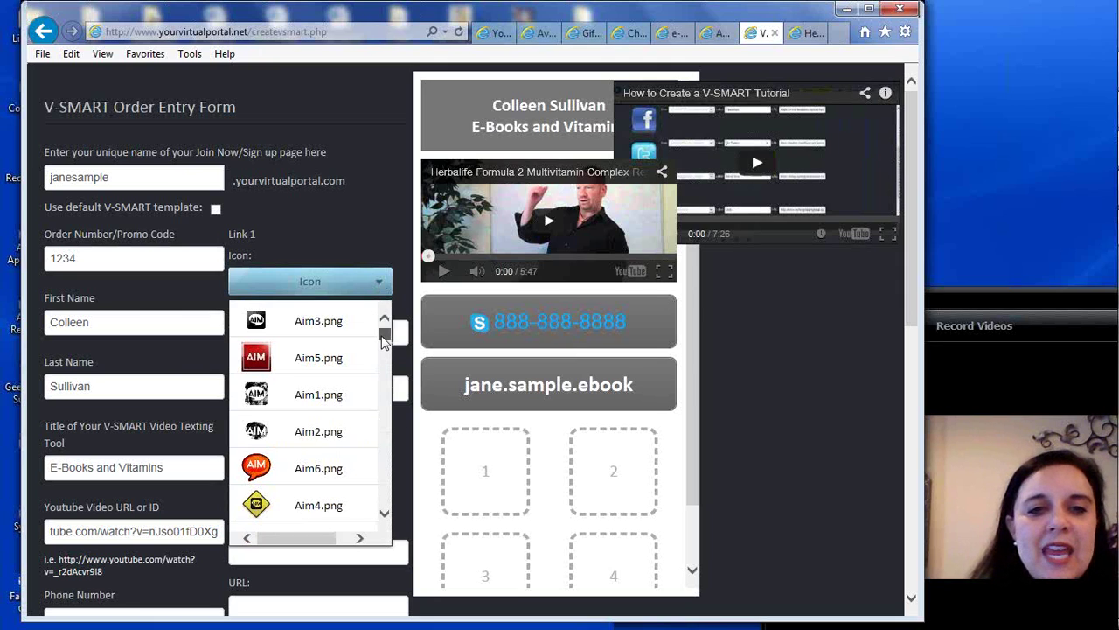
Dismiss the icon list and open the Cure Tooth Decay ebook listing on eBay
{"action": "left_click", "coordinate": [341, 224]}
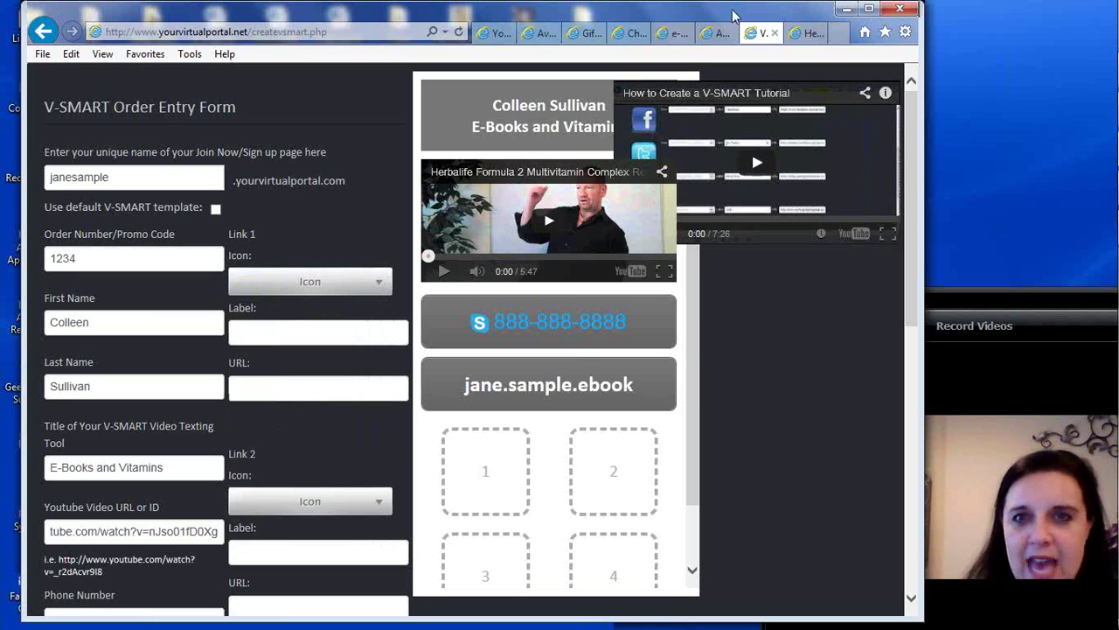
{"action": "left_click", "coordinate": [665, 34]}
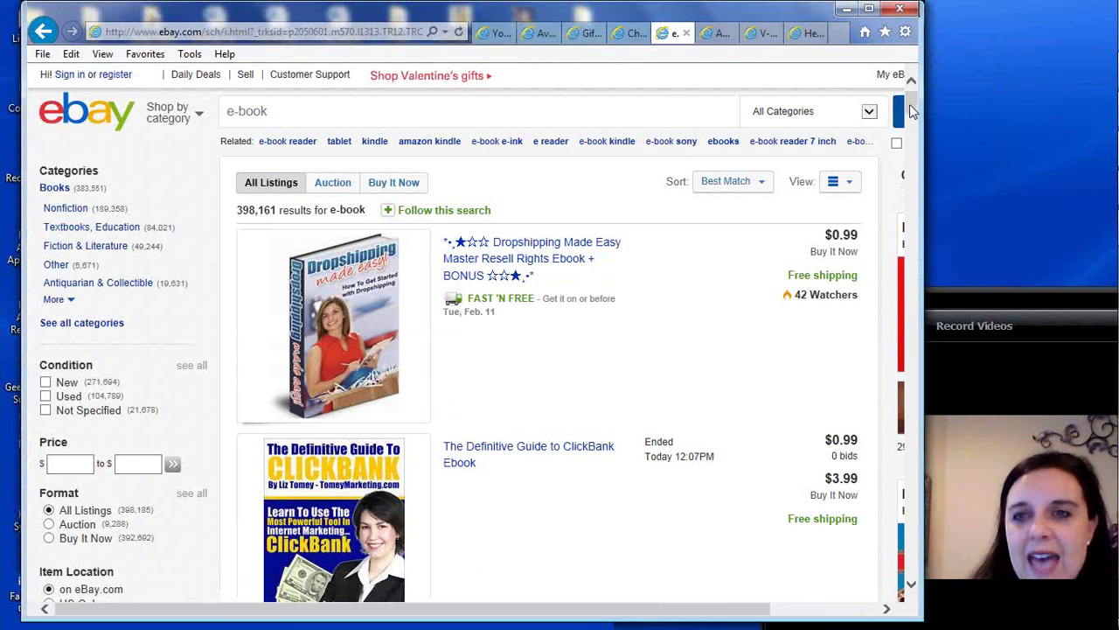
{"action": "left_click_drag", "start_coordinate": [909, 104], "coordinate": [915, 133]}
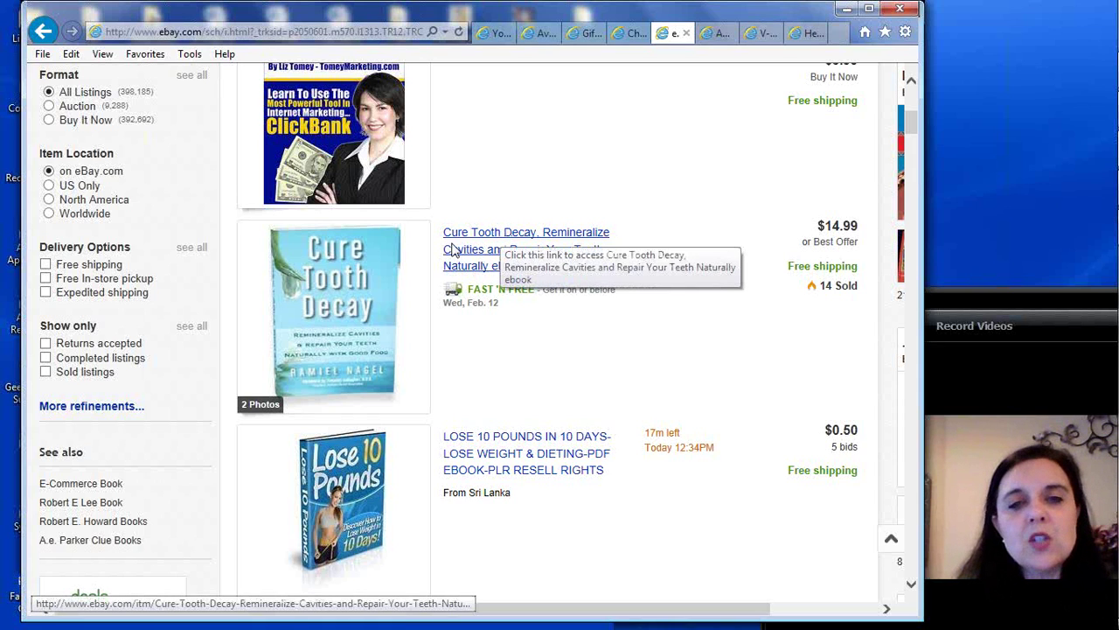
{"action": "left_click", "coordinate": [473, 260]}
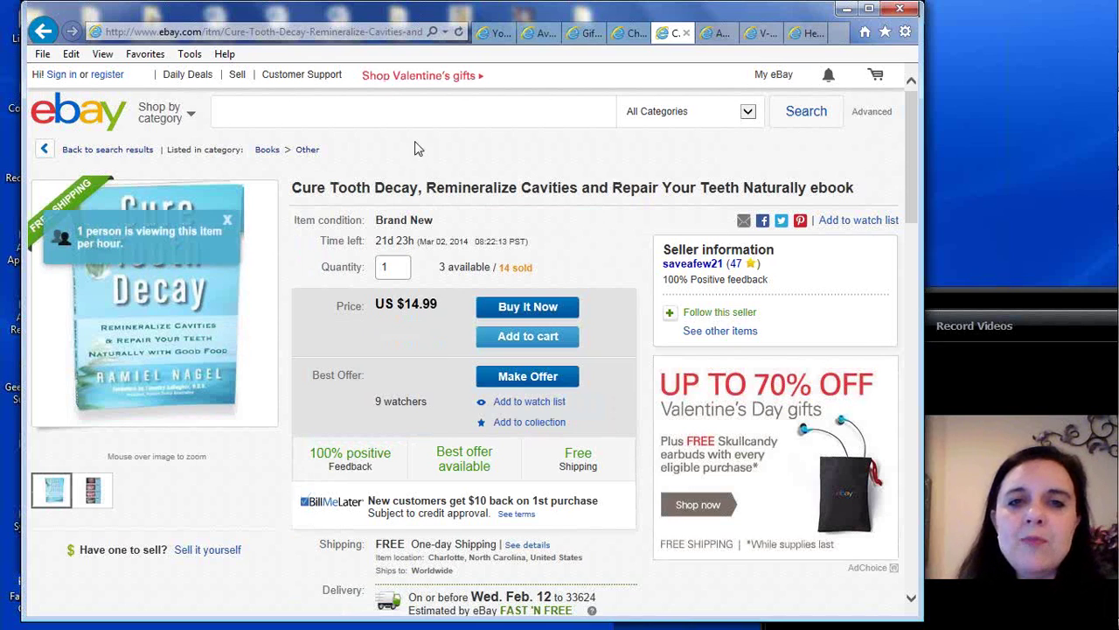
Copy the listing's web address and return to the V-SMART order form
{"action": "left_click", "coordinate": [219, 37]}
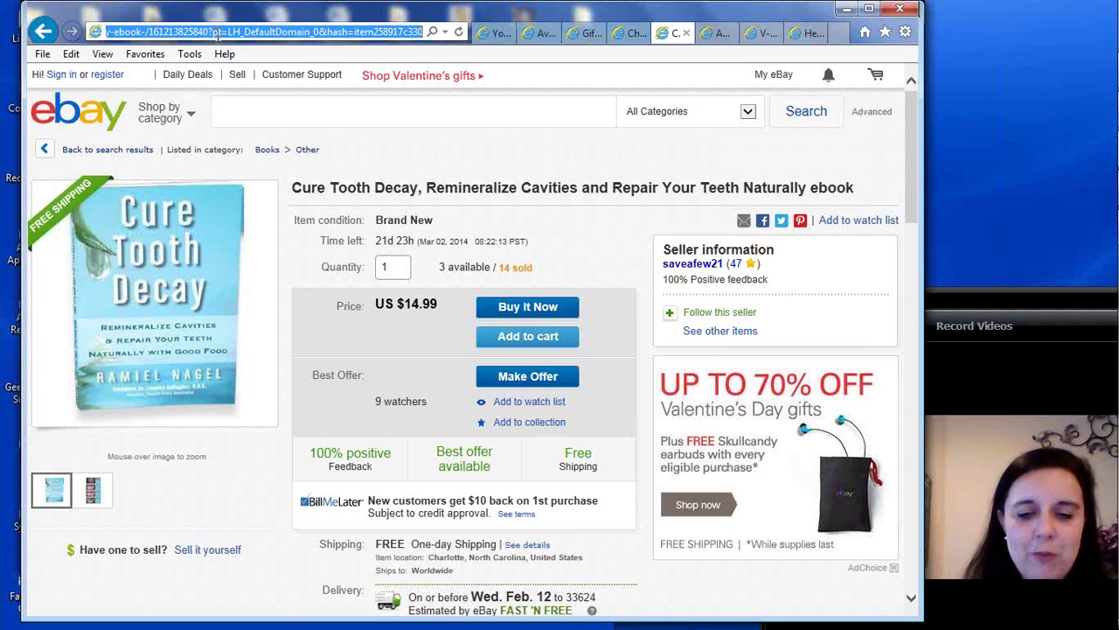
{"action": "right_click", "coordinate": [219, 37]}
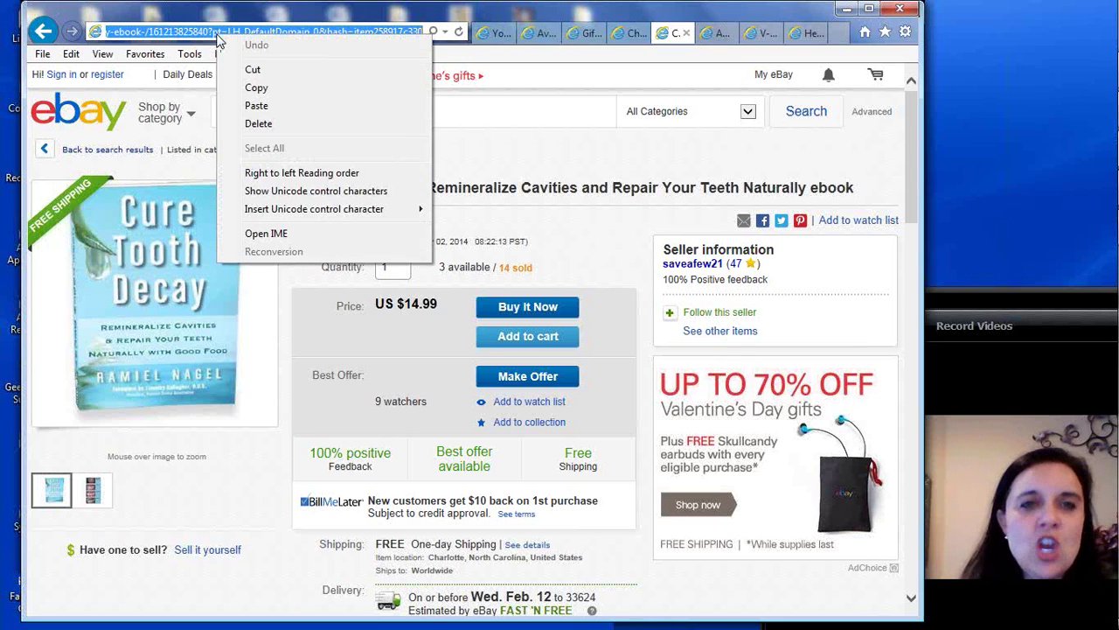
{"action": "left_click", "coordinate": [256, 88]}
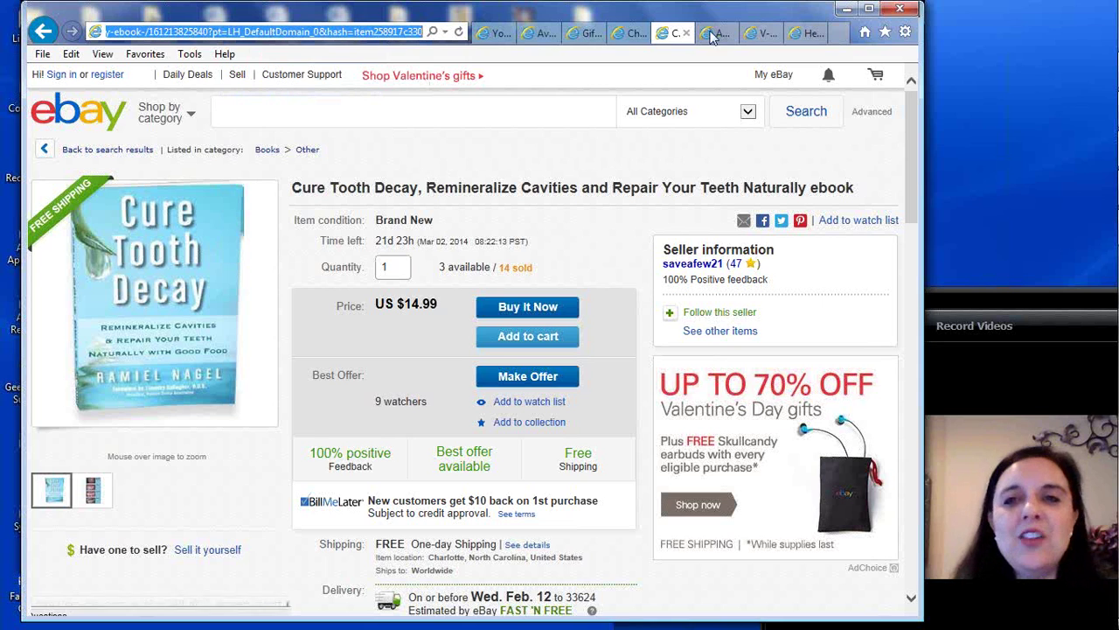
{"action": "left_click", "coordinate": [759, 35]}
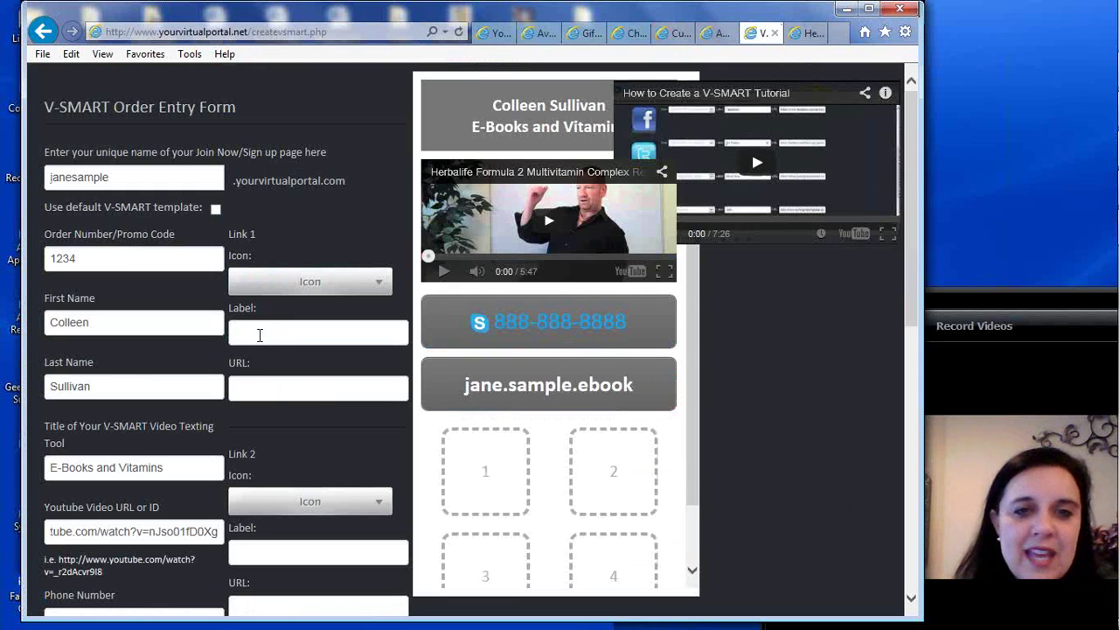
Paste the eBay listing address into Link 1's URL field
{"action": "left_click", "coordinate": [249, 386]}
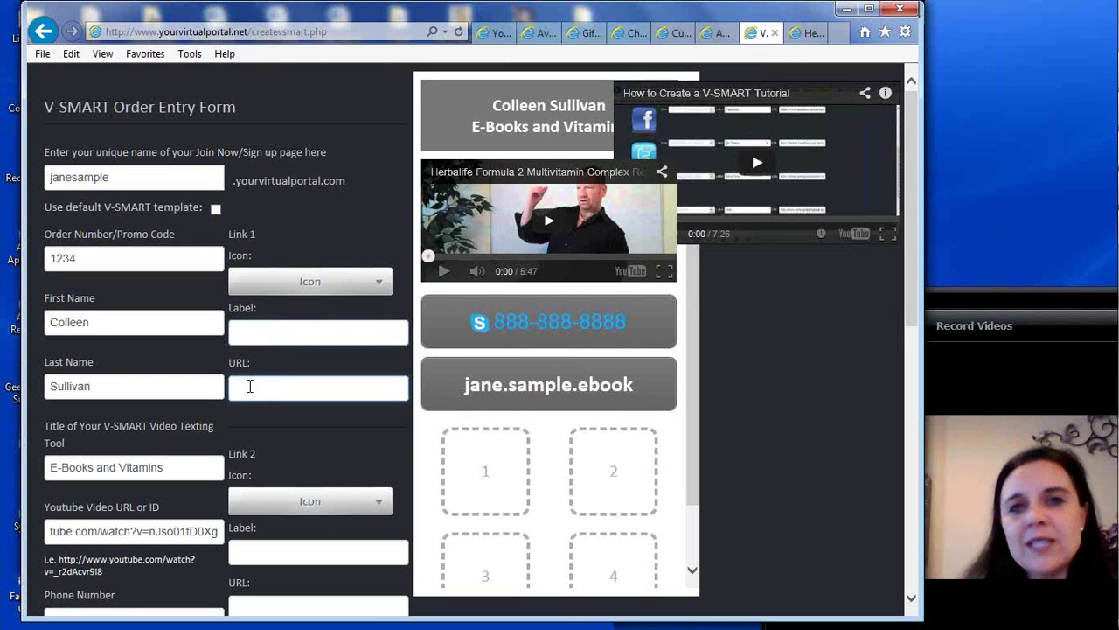
{"action": "right_click", "coordinate": [249, 386]}
{"action": "left_click", "coordinate": [283, 459]}
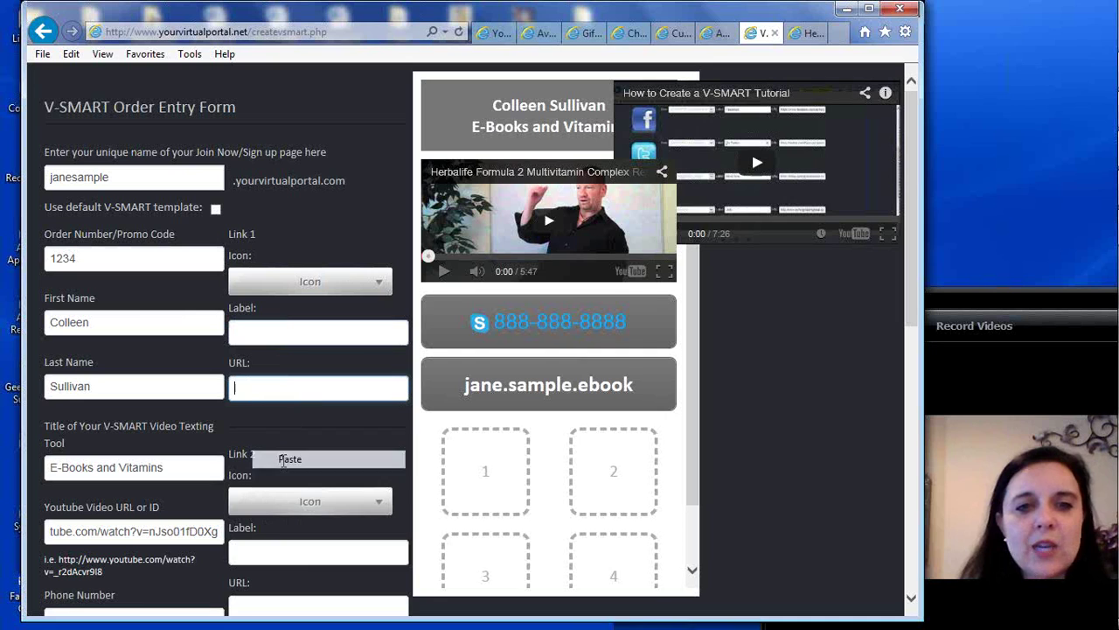
{"action": "left_click", "coordinate": [292, 328]}
Choose Ebay1.png as Link 1's icon
{"action": "left_click", "coordinate": [308, 284]}
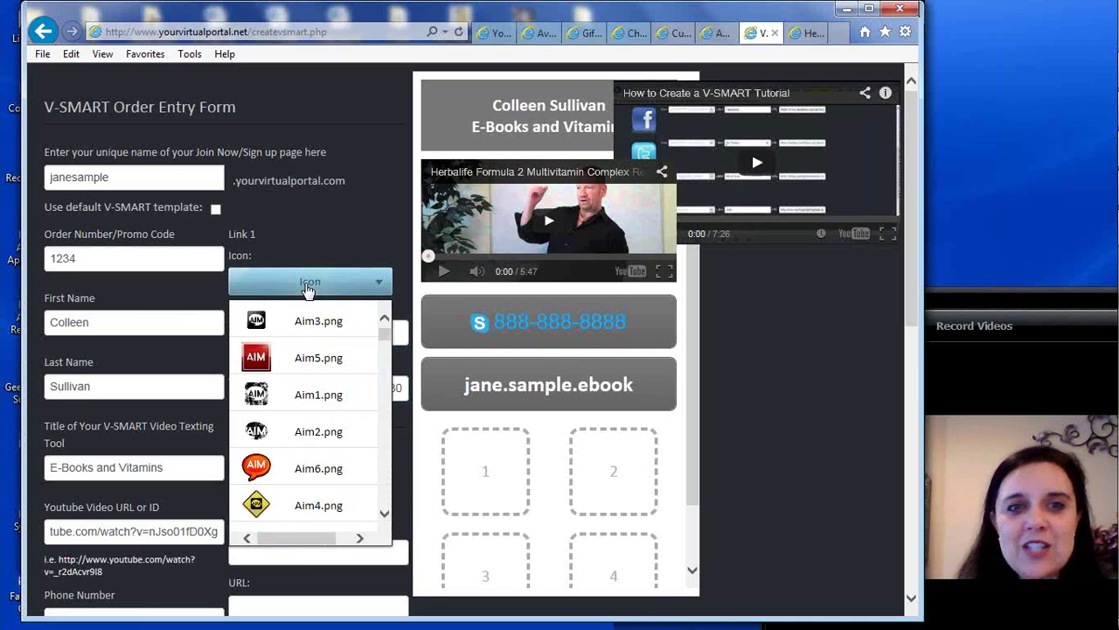
{"action": "left_click_drag", "start_coordinate": [385, 340], "coordinate": [385, 335]}
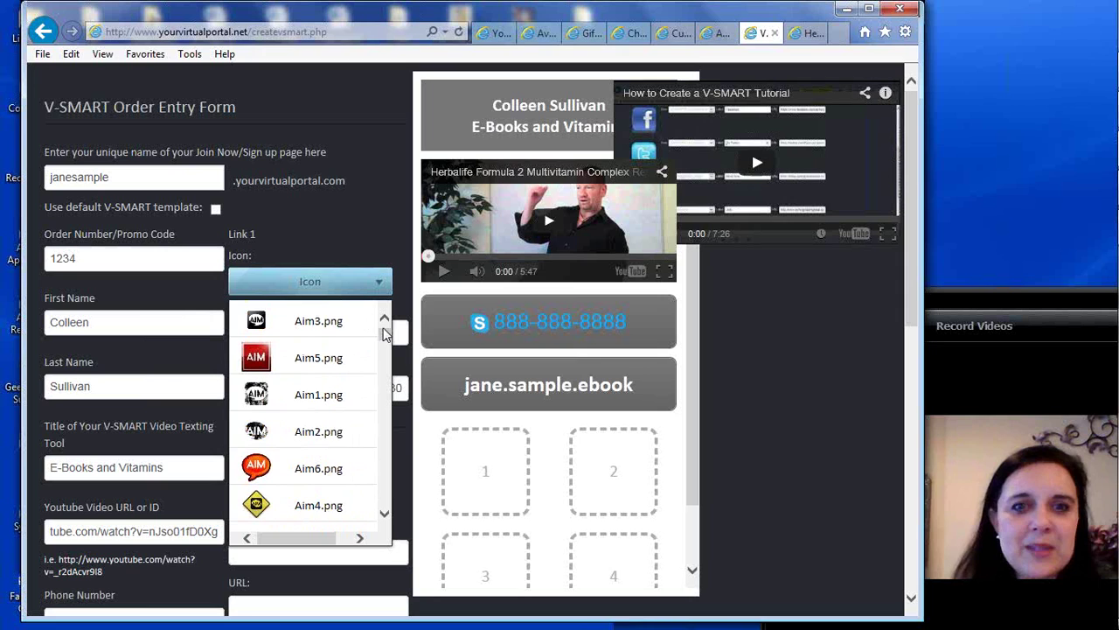
{"action": "left_click_drag", "start_coordinate": [385, 340], "coordinate": [387, 351]}
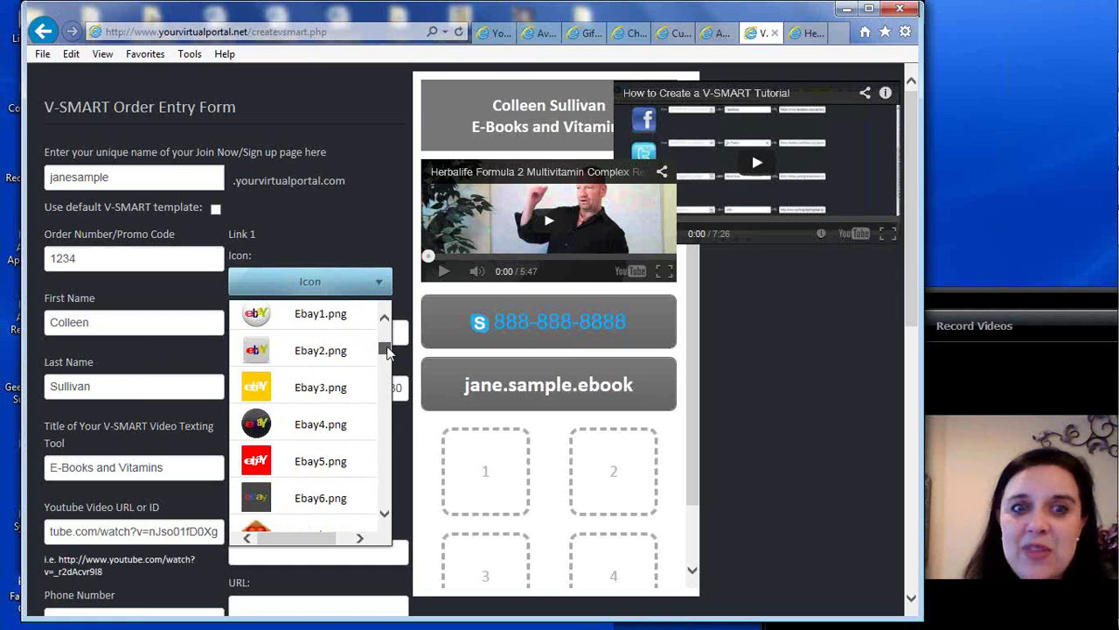
{"action": "left_click", "coordinate": [316, 316]}
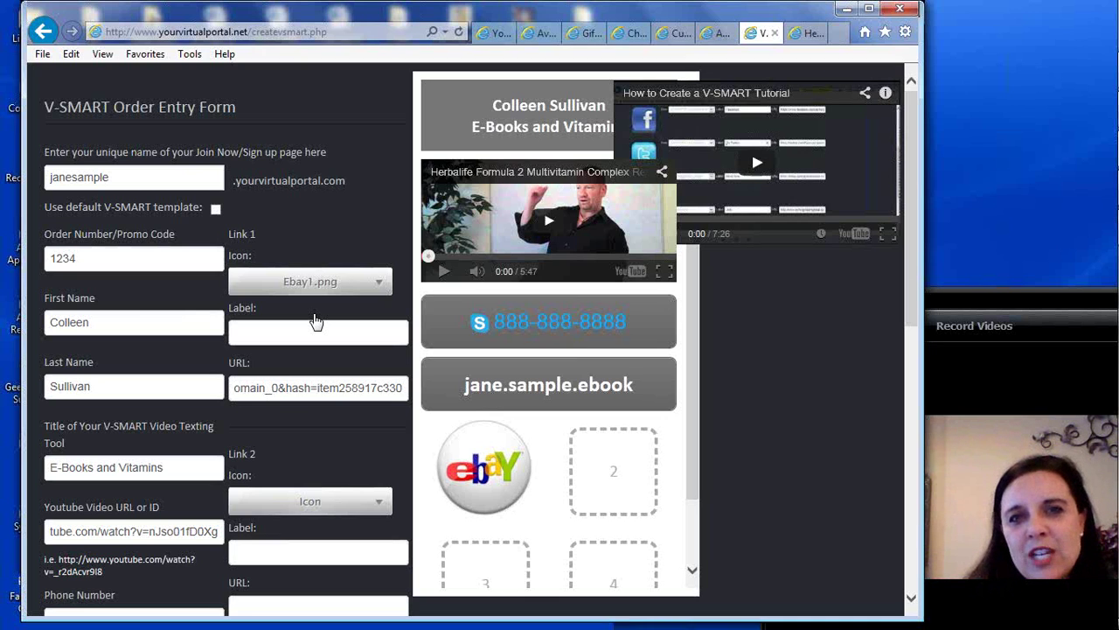
{"action": "left_click", "coordinate": [255, 337]}
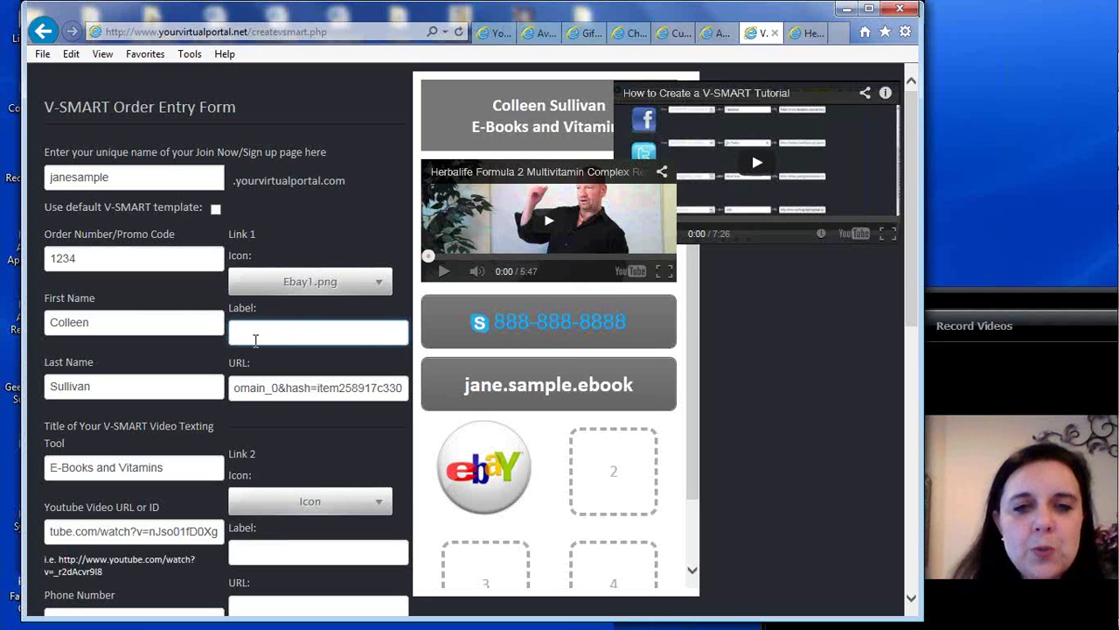
Label Link 1 'Have the Whitest Smile Ever How To'
{"action": "type", "text": "Have"}
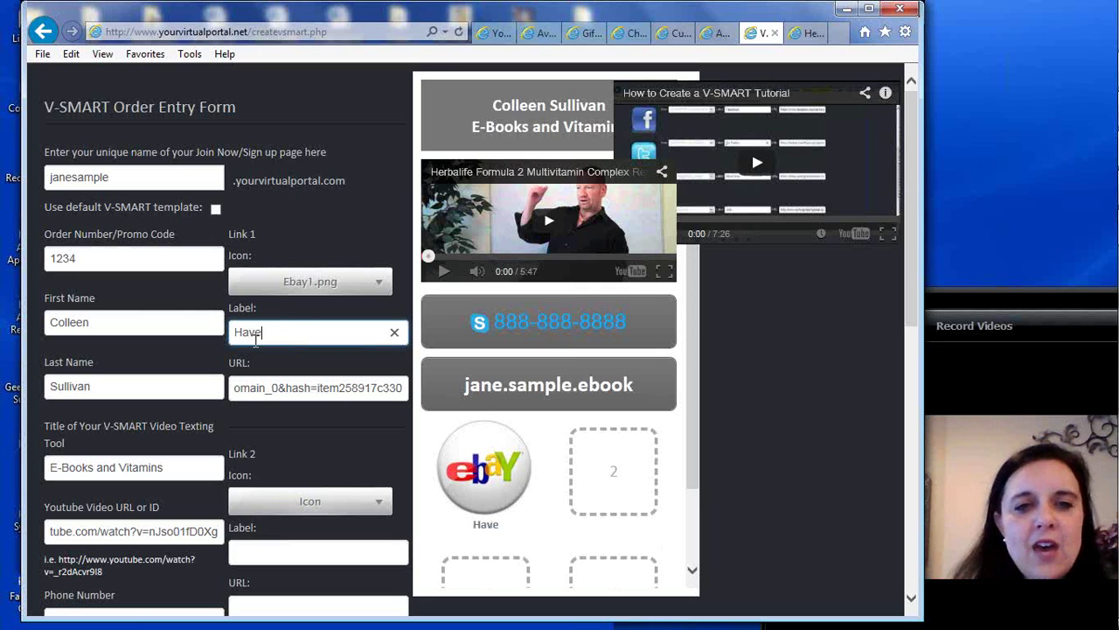
{"action": "type", "text": " the Whites"}
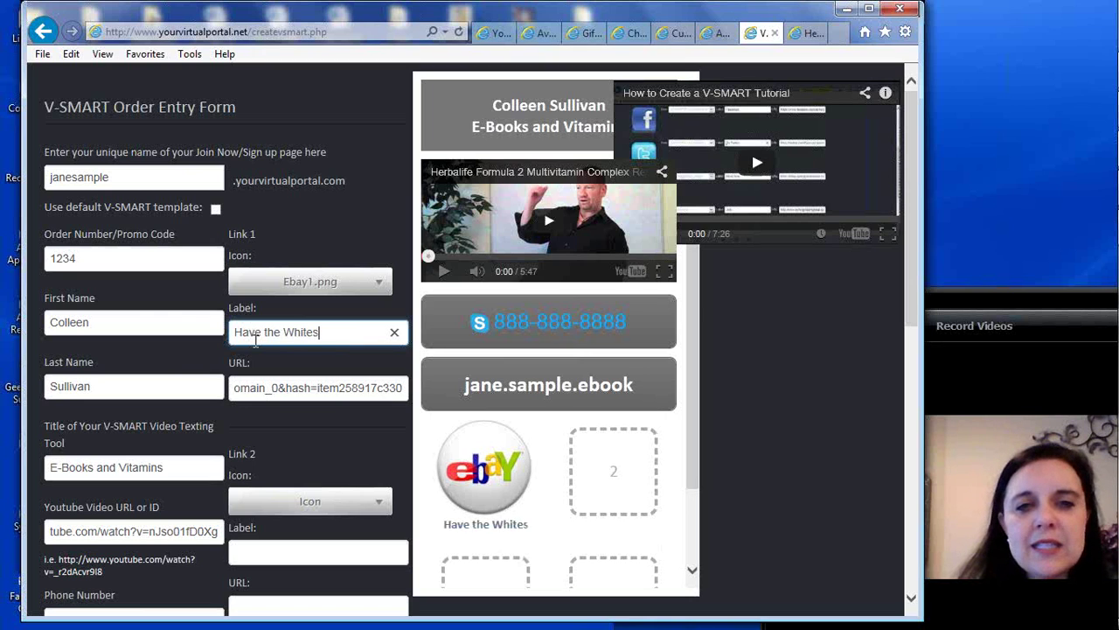
{"action": "type", "text": "t Smile "}
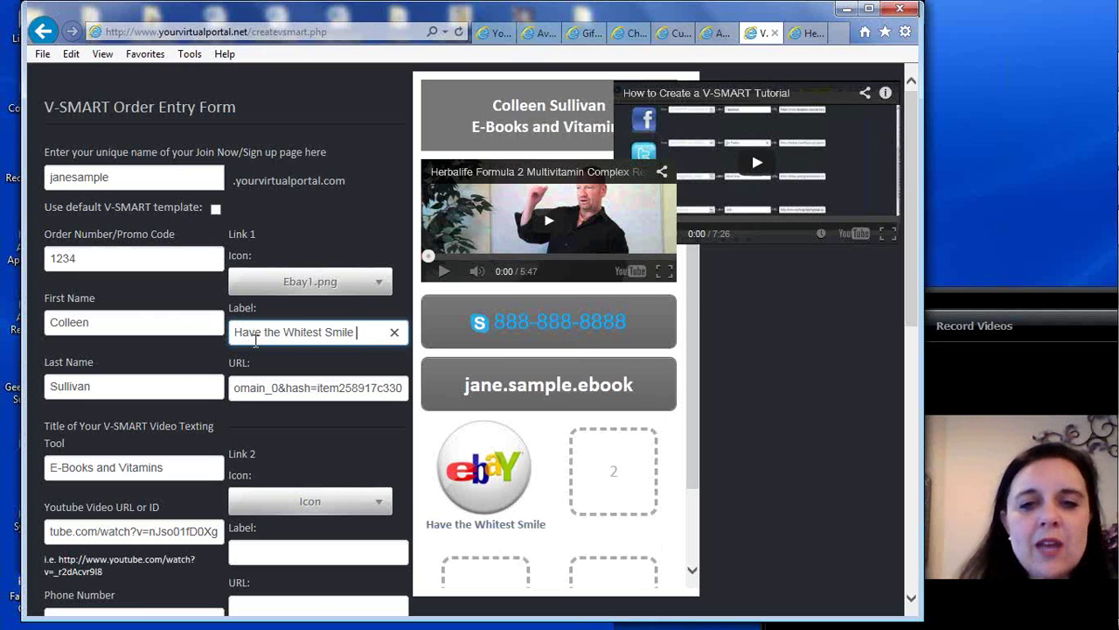
{"action": "type", "text": "Ever"}
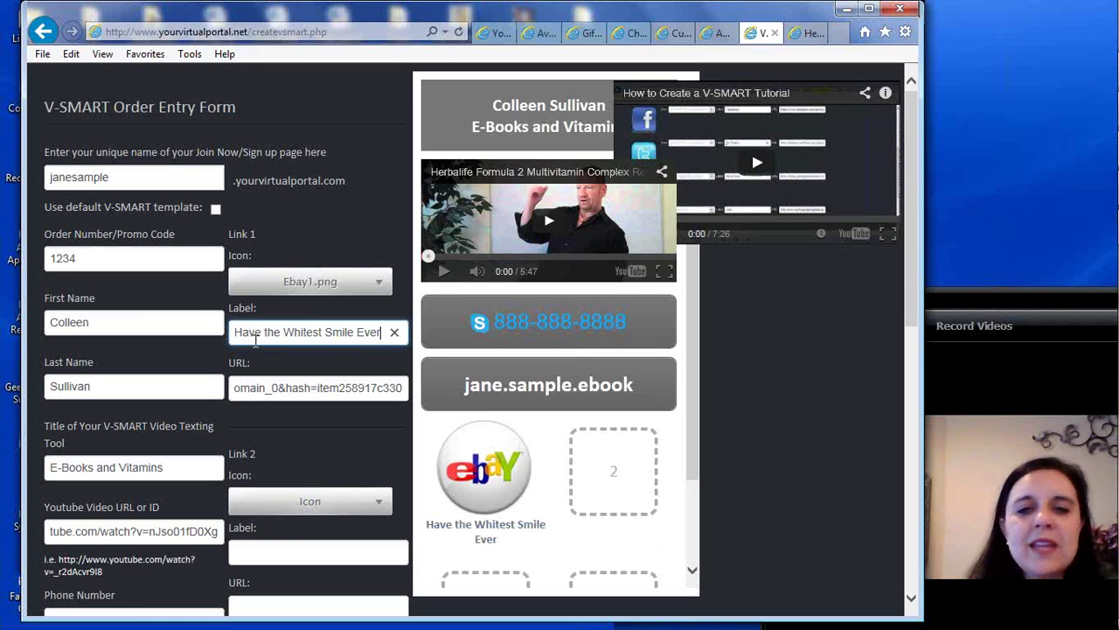
{"action": "type", "text": " How To"}
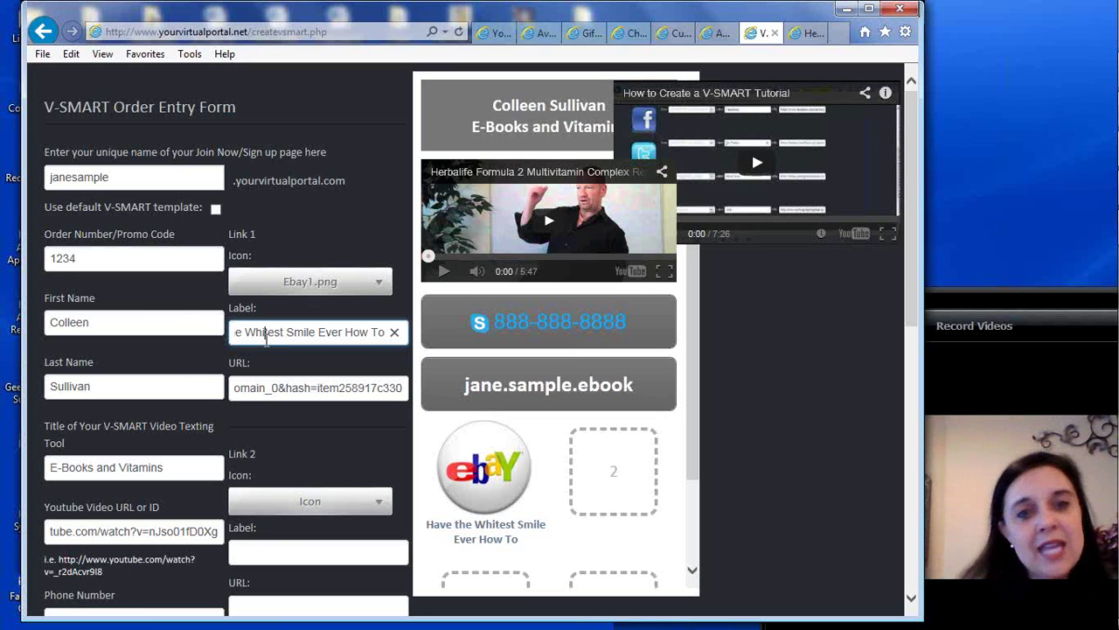
{"action": "left_click", "coordinate": [276, 390]}
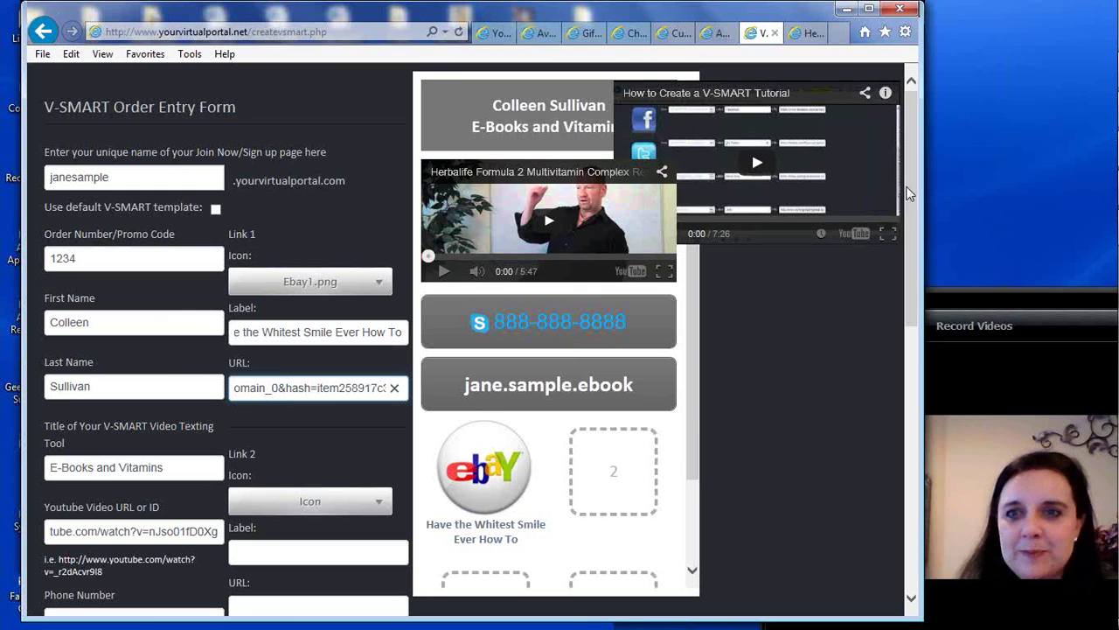
Scroll the order form down to show the Link 2 and Link 3 fields
{"action": "left_click_drag", "start_coordinate": [913, 144], "coordinate": [907, 235]}
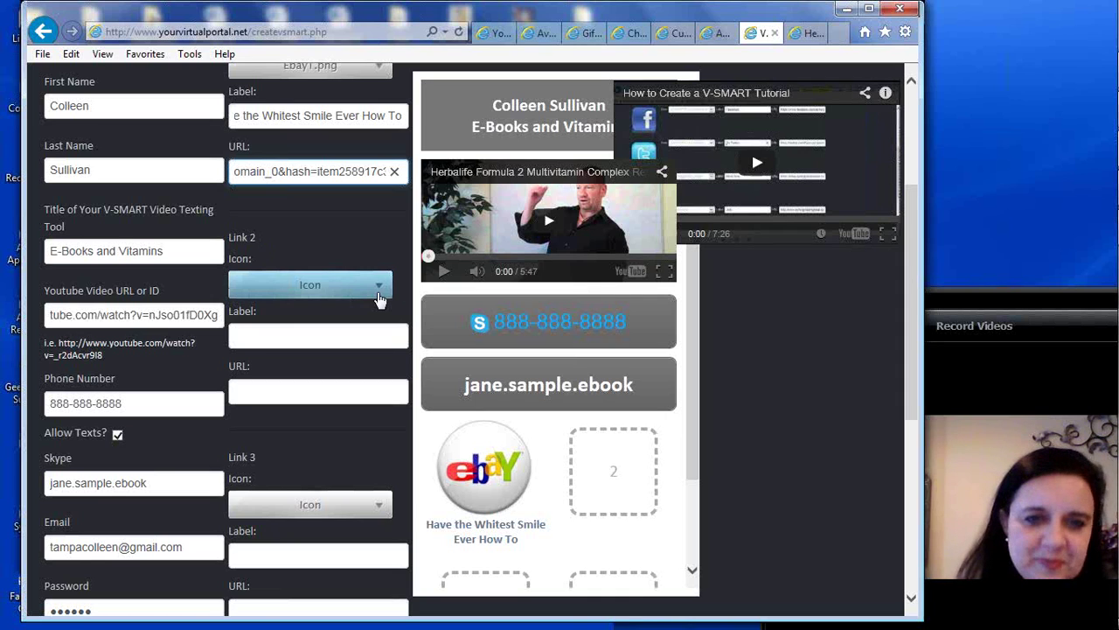
{"action": "left_click_drag", "start_coordinate": [911, 218], "coordinate": [912, 275]}
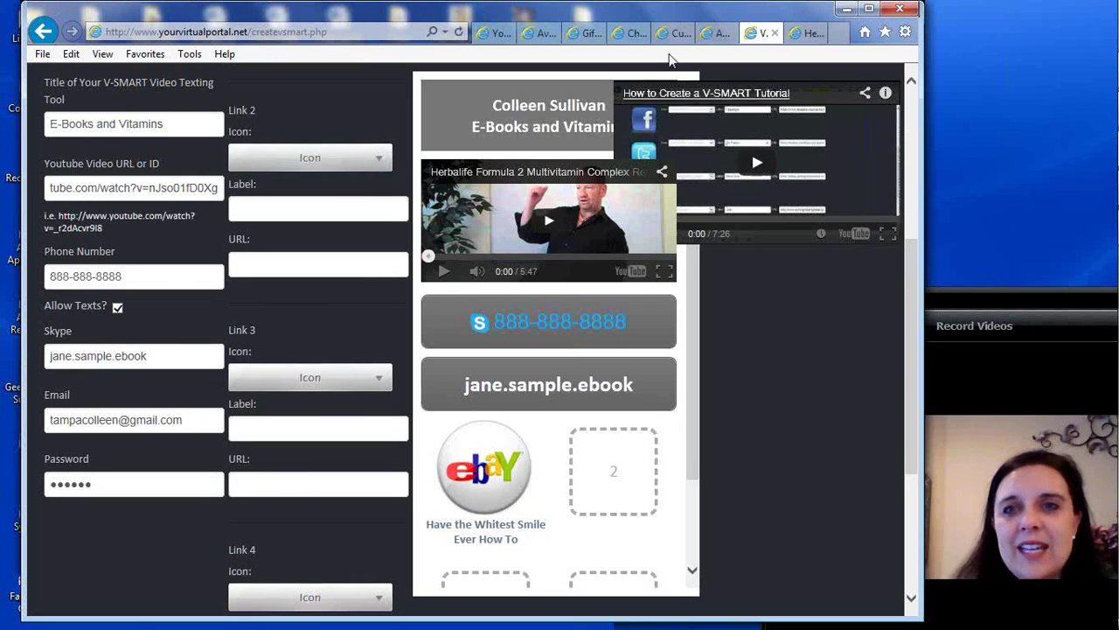
Close the eBay listing tab and open the Vitafusion Multi-vite product page on Amazon
{"action": "left_click", "coordinate": [714, 35]}
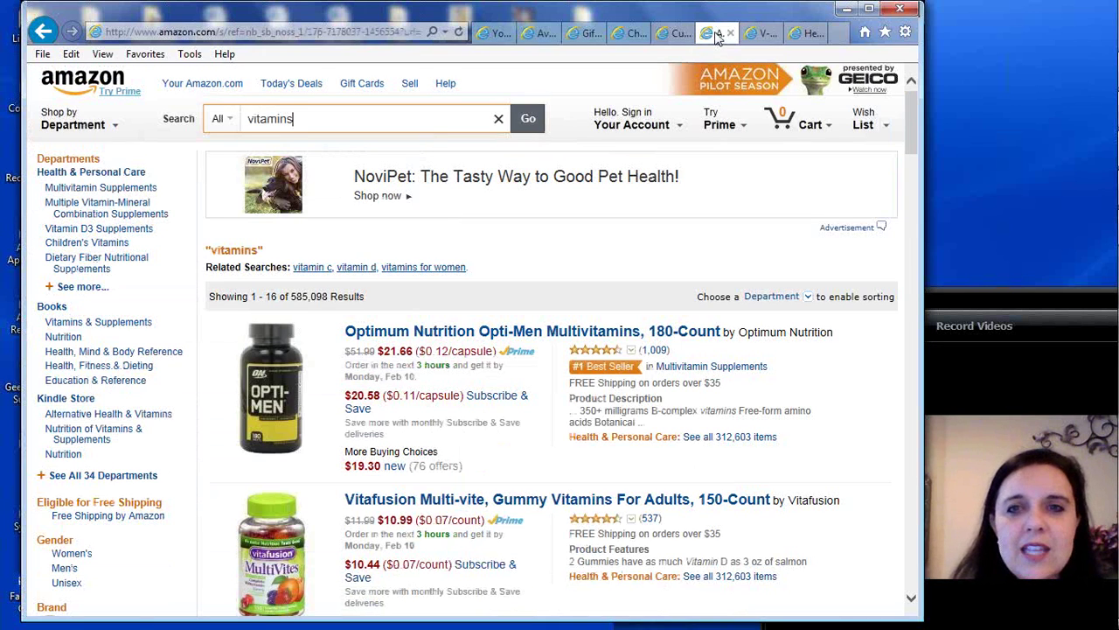
{"action": "left_click", "coordinate": [674, 35]}
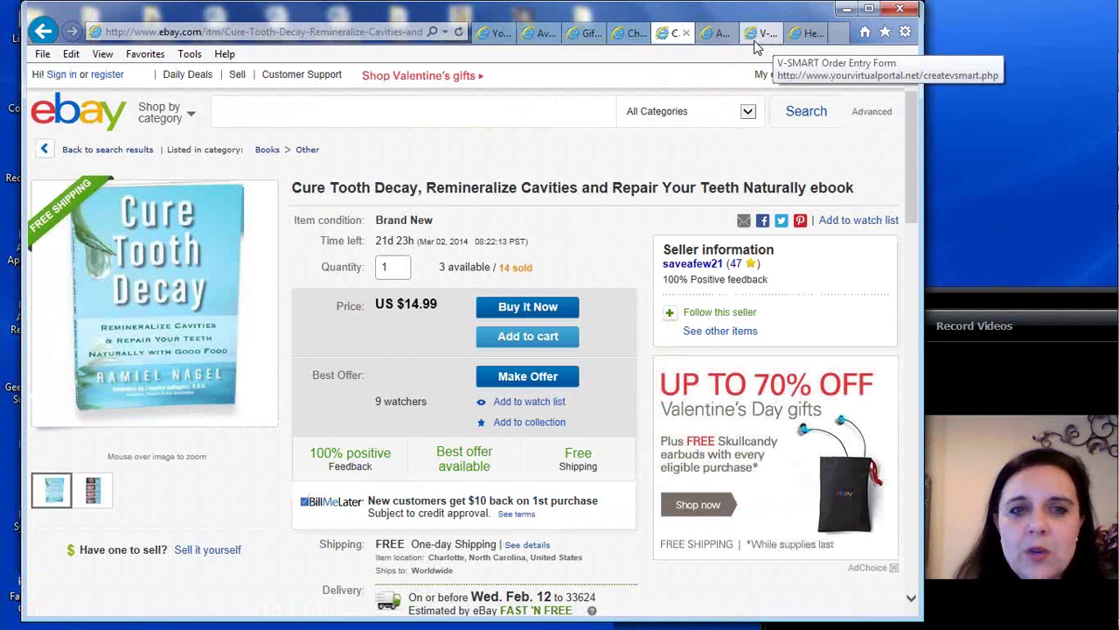
{"action": "left_click", "coordinate": [686, 33]}
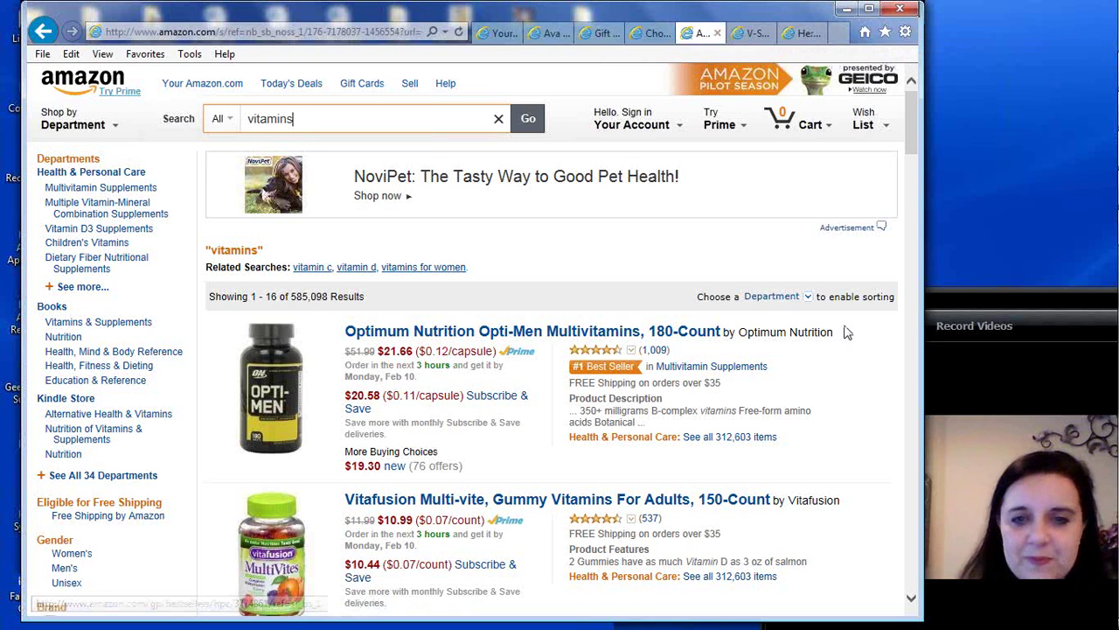
{"action": "left_click_drag", "start_coordinate": [907, 122], "coordinate": [909, 148]}
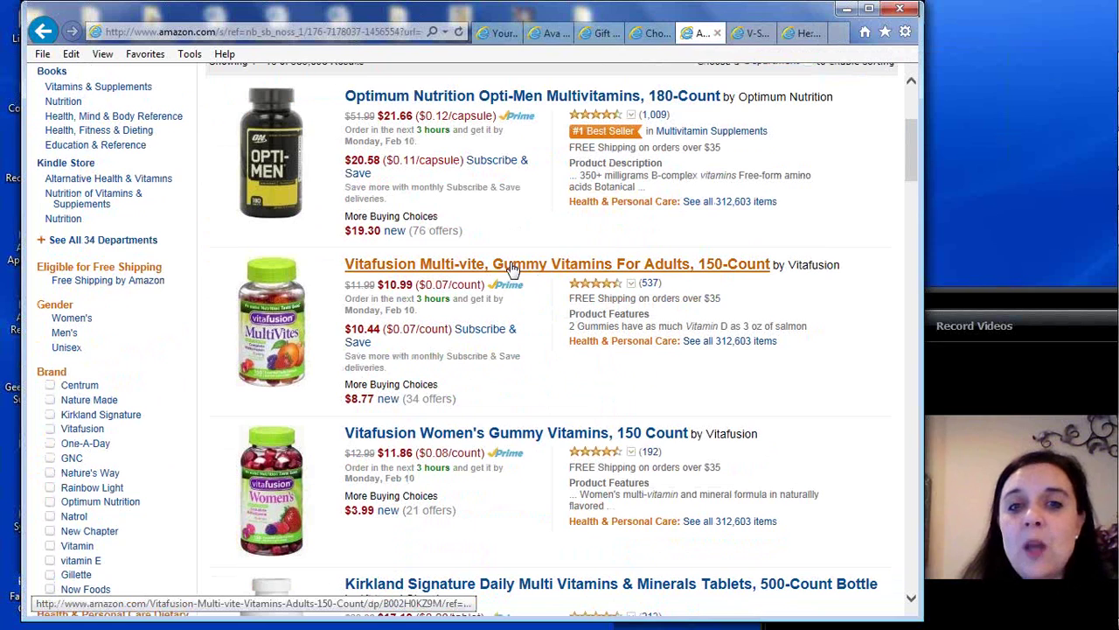
{"action": "left_click", "coordinate": [584, 271]}
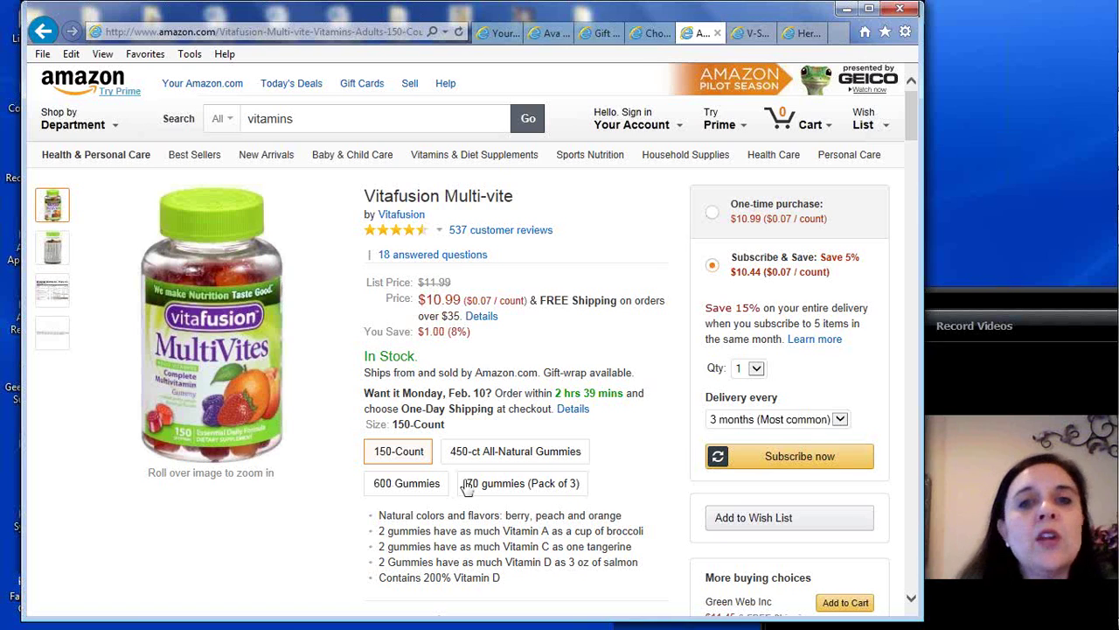
Copy the full Vitafusion product page address from the address bar
{"action": "left_click", "coordinate": [225, 31]}
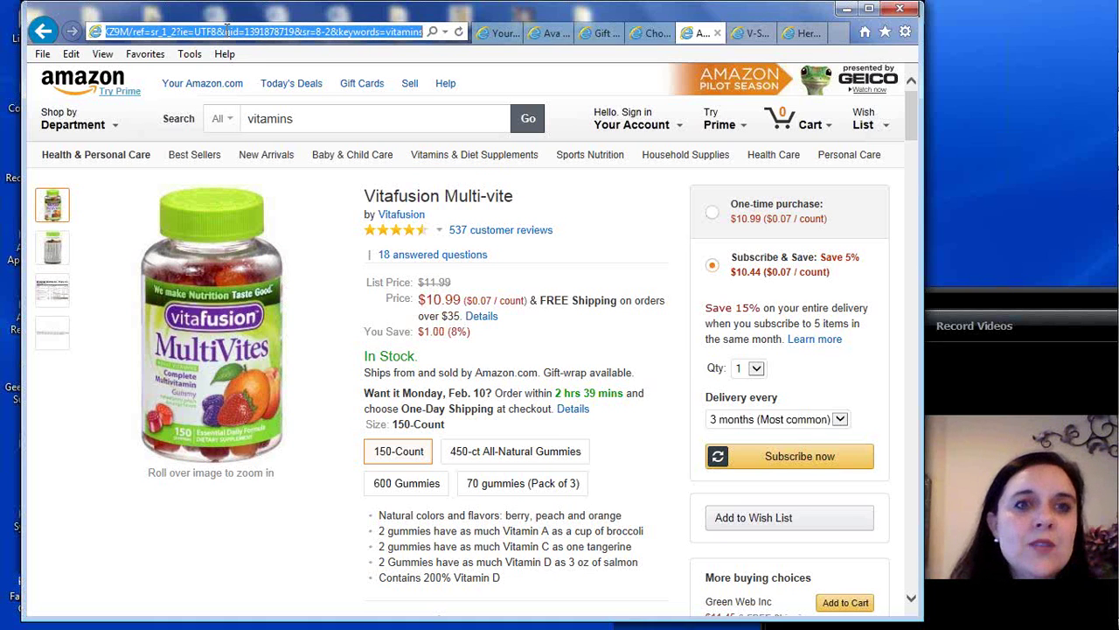
{"action": "right_click", "coordinate": [227, 29]}
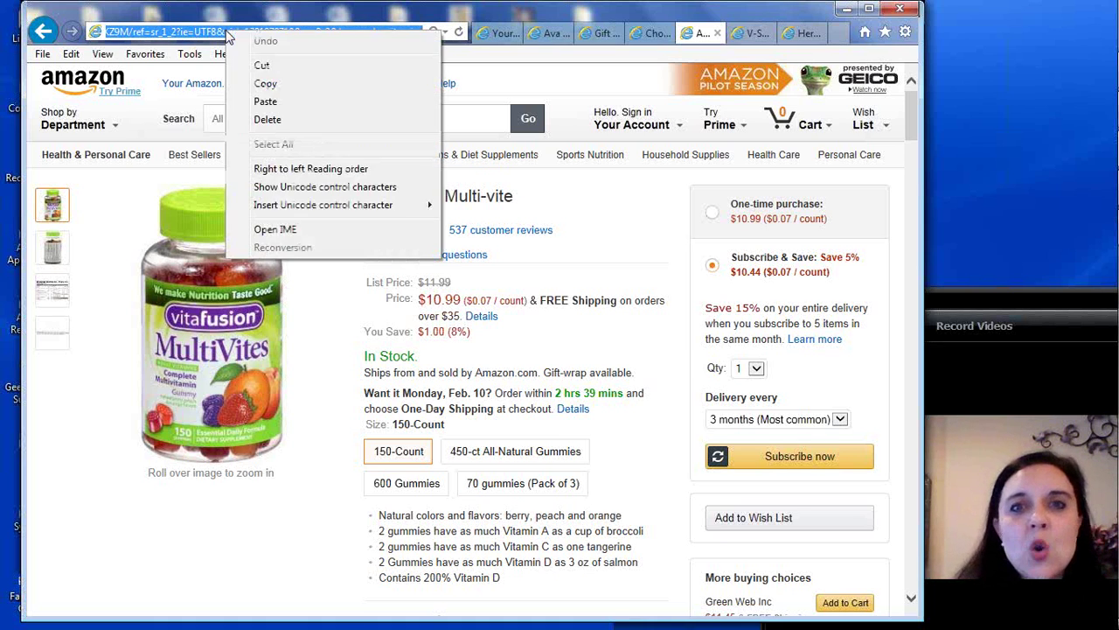
{"action": "left_click", "coordinate": [263, 85]}
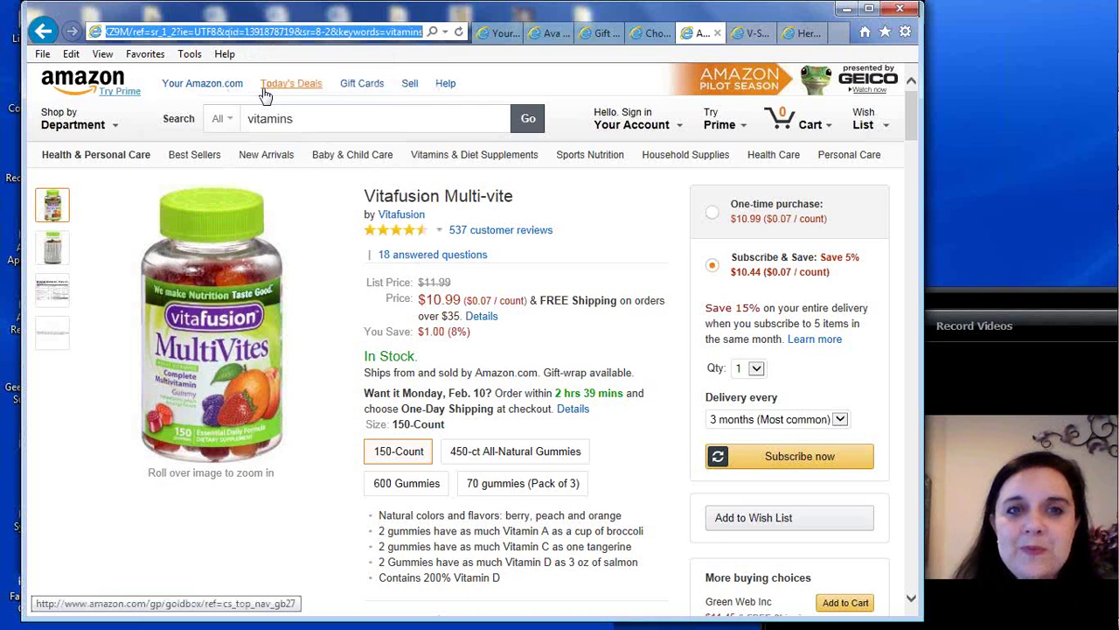
{"action": "left_click", "coordinate": [252, 31]}
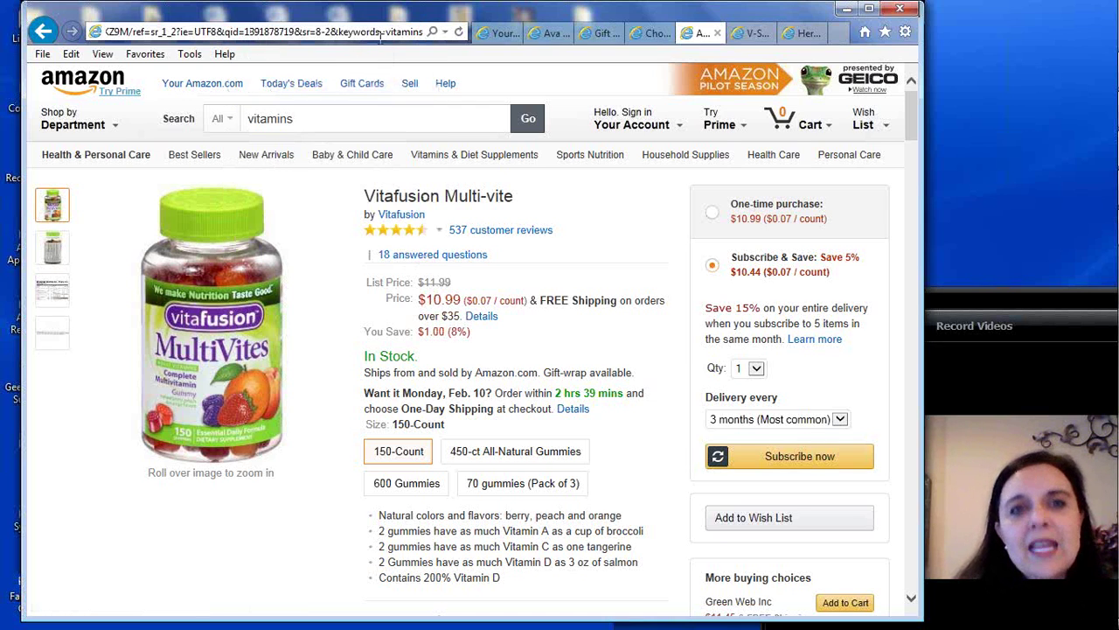
{"action": "key", "text": "Home"}
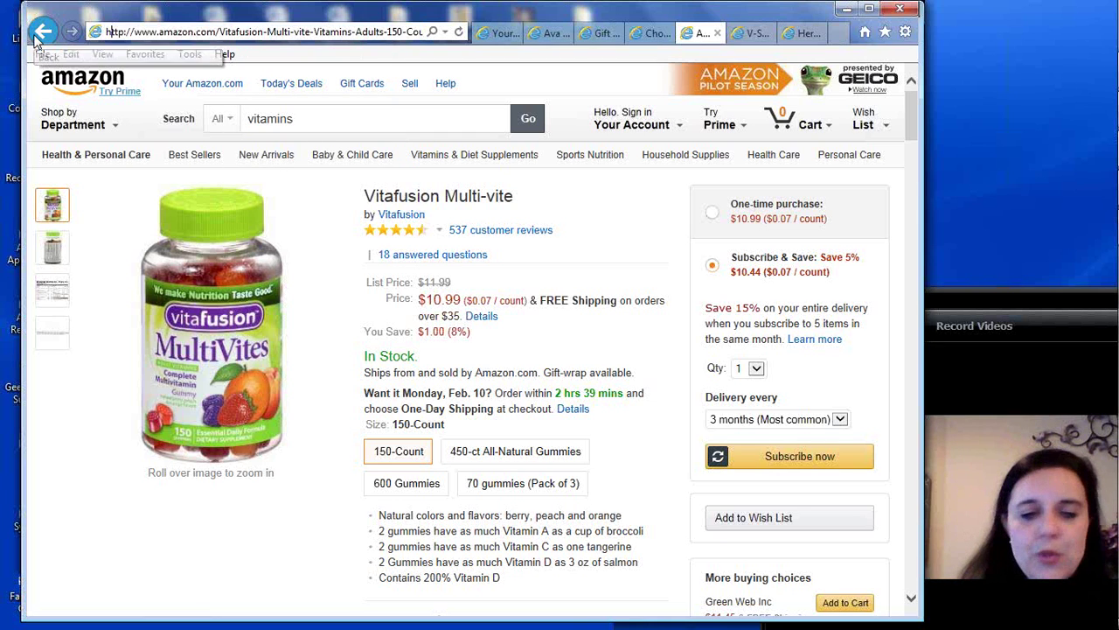
{"action": "key", "text": "shift+Right"}
{"action": "key", "text": "shift+Right"}
{"action": "key", "text": "shift+Right"}
{"action": "key", "text": "shift+Right"}
{"action": "key", "text": "shift+Right"}
{"action": "key", "text": "shift+Right"}
{"action": "key", "text": "shift+Right"}
{"action": "key", "text": "shift+Right"}
{"action": "key", "text": "shift+Right"}
{"action": "key", "text": "shift+Right"}
{"action": "key", "text": "shift+Right"}
{"action": "key", "text": "shift+Right"}
{"action": "key", "text": "shift+Right"}
{"action": "key", "text": "shift+Right"}
{"action": "key", "text": "shift+Right"}
{"action": "key", "text": "shift+Right"}
{"action": "key", "text": "shift+Right"}
{"action": "key", "text": "shift+Right"}
{"action": "key", "text": "shift+Right"}
{"action": "key", "text": "shift+Right"}
{"action": "key", "text": "shift+Right"}
{"action": "key", "text": "shift+Right"}
{"action": "key", "text": "shift+Right"}
{"action": "key", "text": "shift+Right"}
{"action": "key", "text": "shift+Right"}
{"action": "key", "text": "shift+Right"}
{"action": "key", "text": "shift+Right"}
{"action": "key", "text": "shift+Right"}
{"action": "key", "text": "shift+Right"}
{"action": "key", "text": "shift+Right"}
{"action": "key", "text": "shift+Right"}
{"action": "key", "text": "shift+Right"}
{"action": "key", "text": "shift+Right"}
{"action": "key", "text": "shift+Right"}
{"action": "key", "text": "shift+Right"}
{"action": "key", "text": "shift+Right"}
{"action": "key", "text": "shift+Right"}
{"action": "key", "text": "shift+Right"}
{"action": "key", "text": "shift+Right"}
{"action": "key", "text": "shift+Right"}
{"action": "key", "text": "shift+Right"}
{"action": "key", "text": "shift+Right"}
{"action": "key", "text": "shift+Right"}
{"action": "key", "text": "shift+Right"}
{"action": "key", "text": "shift+Right"}
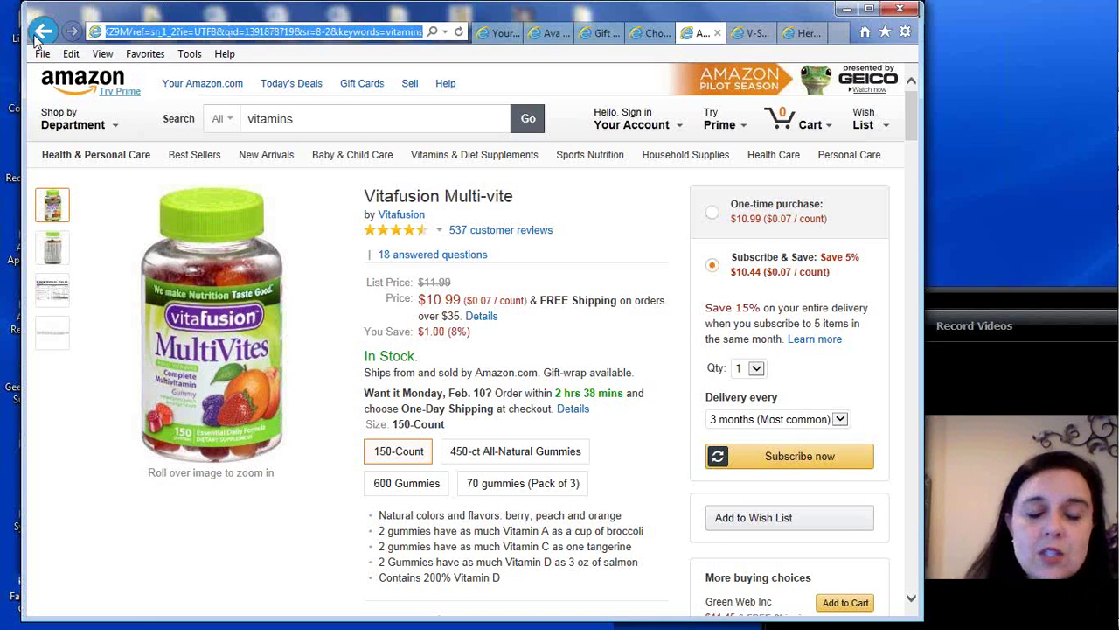
{"action": "right_click", "coordinate": [244, 35]}
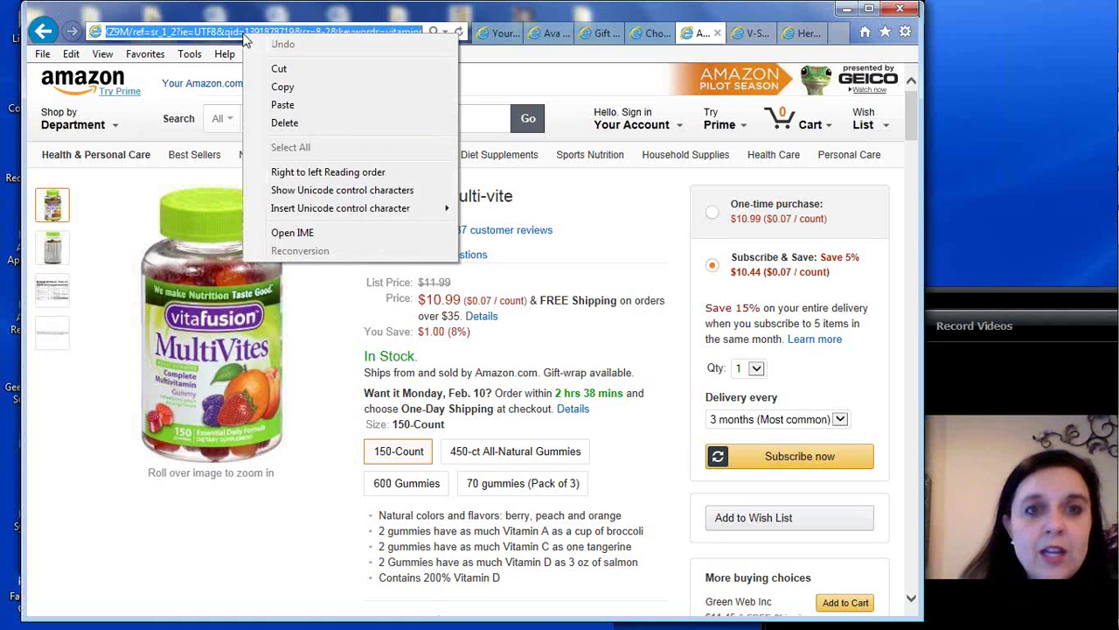
{"action": "left_click", "coordinate": [286, 85]}
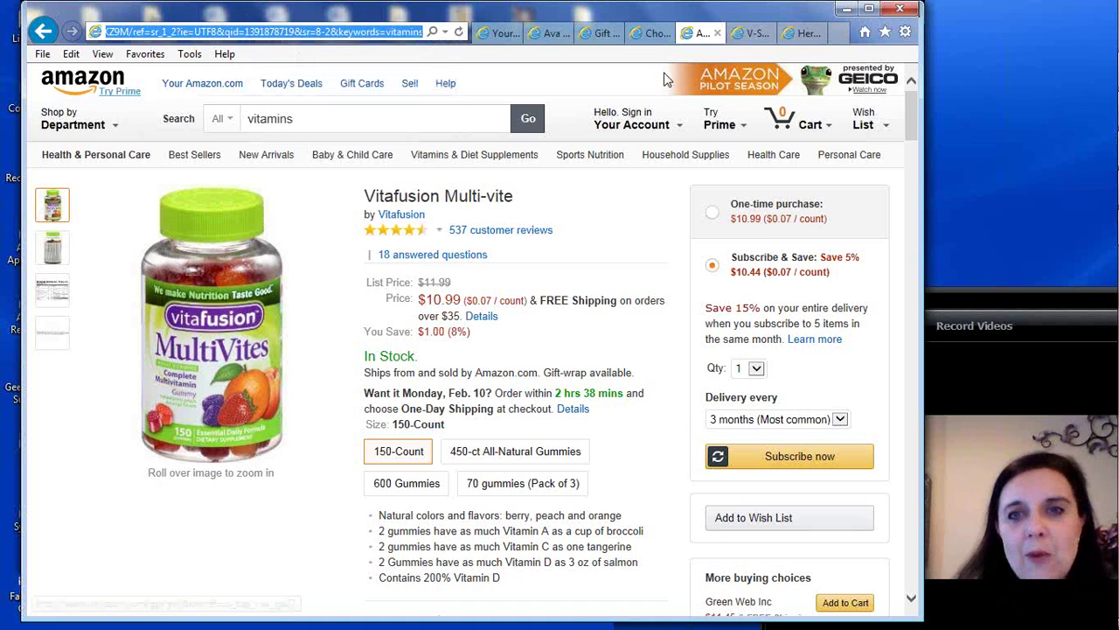
Paste the Amazon product address into Link 3's URL field
{"action": "left_click", "coordinate": [751, 35]}
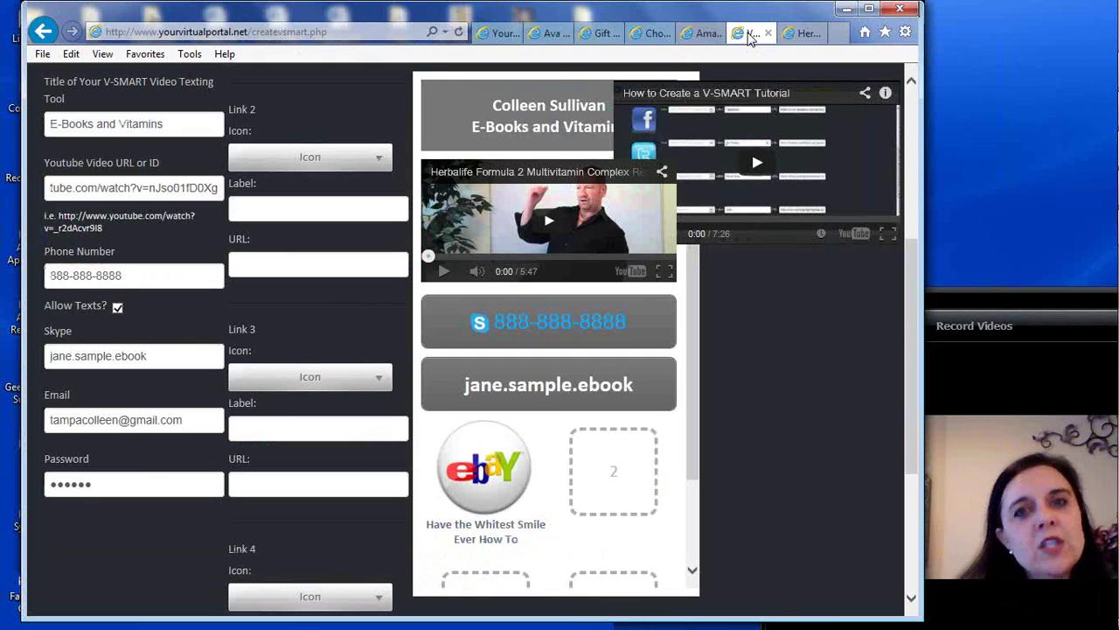
{"action": "left_click", "coordinate": [278, 481]}
{"action": "right_click", "coordinate": [279, 483]}
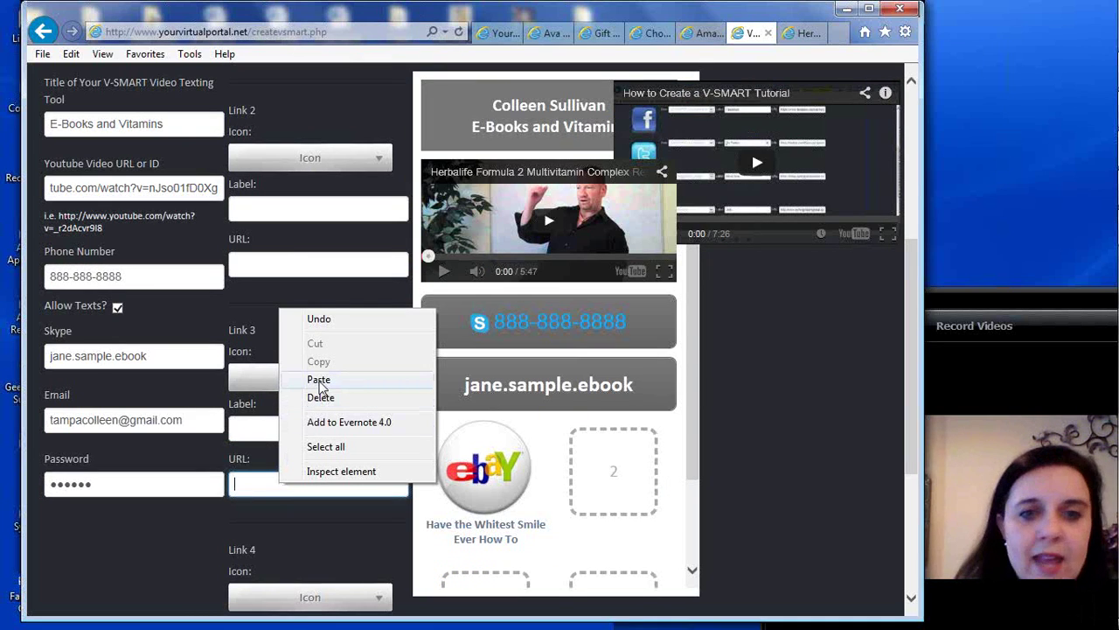
{"action": "left_click", "coordinate": [319, 381]}
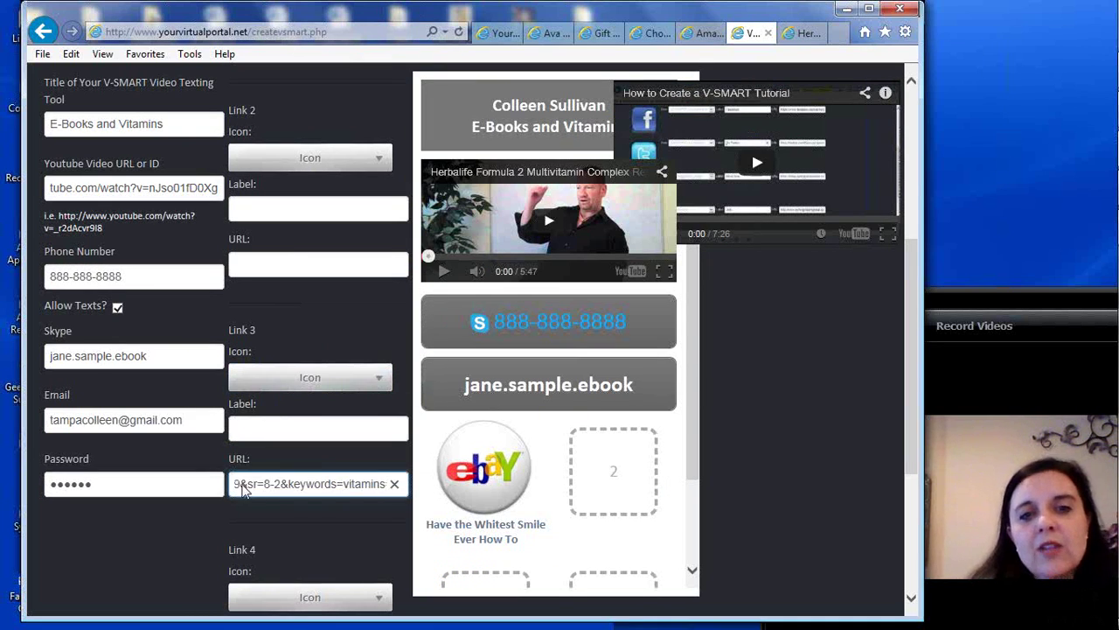
{"action": "left_click", "coordinate": [300, 430]}
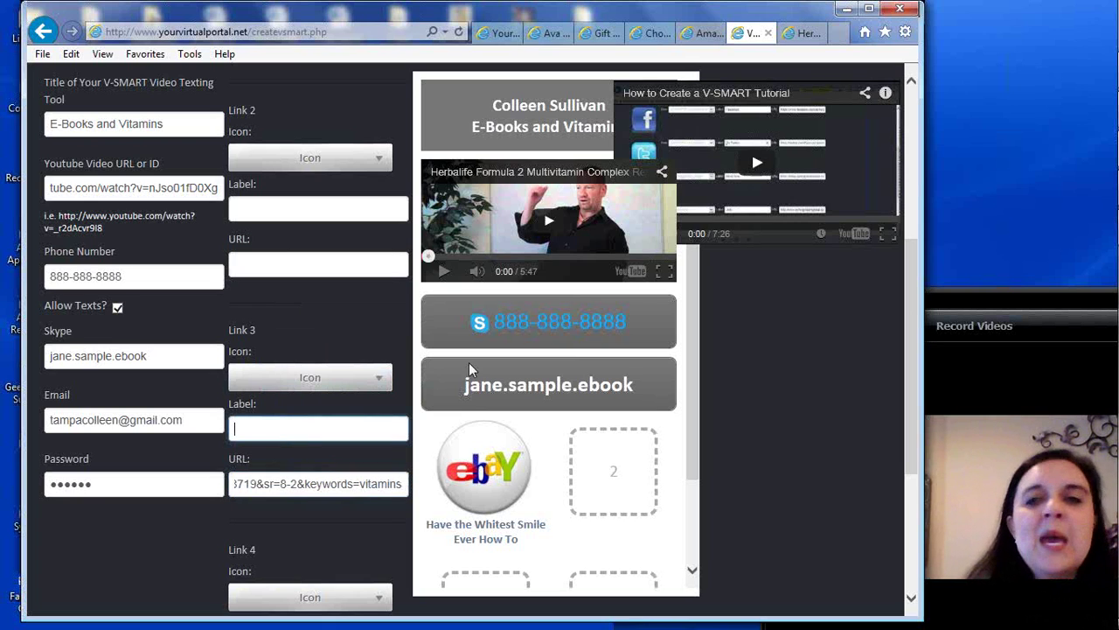
Clear Link 3's URL and paste the Amazon address into Link 2's URL instead
{"action": "left_click_drag", "start_coordinate": [910, 259], "coordinate": [908, 288]}
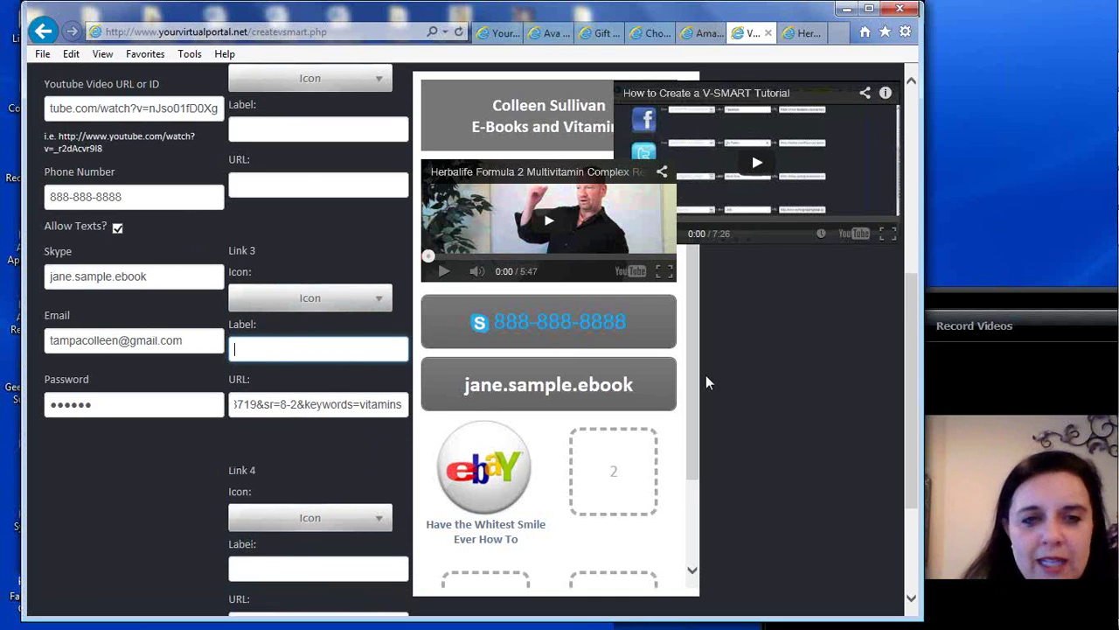
{"action": "left_click", "coordinate": [269, 407]}
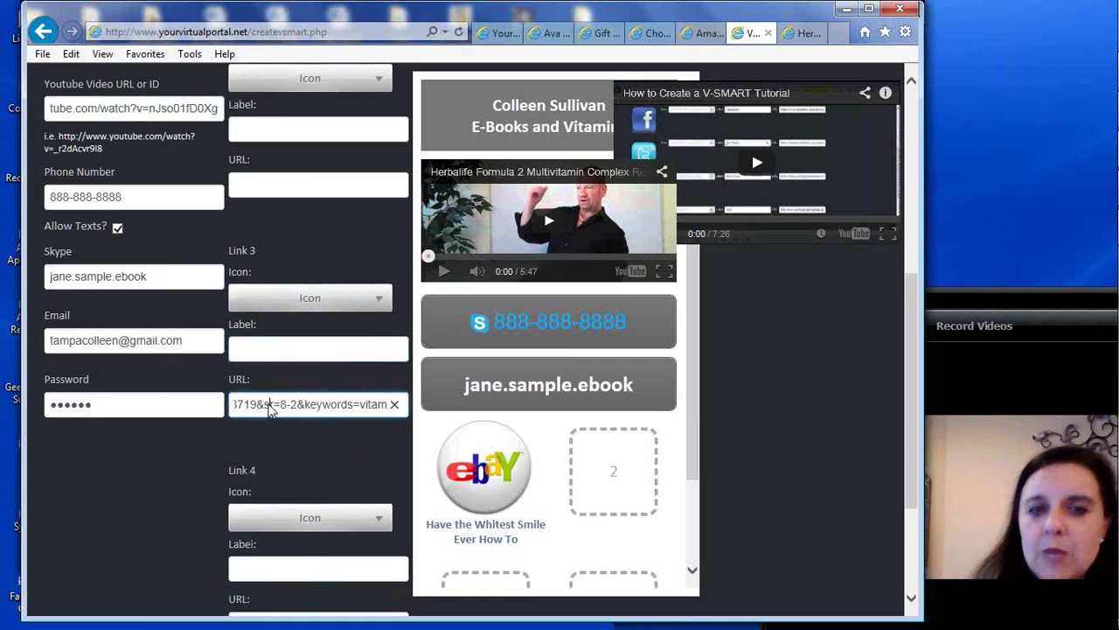
{"action": "left_click", "coordinate": [394, 404]}
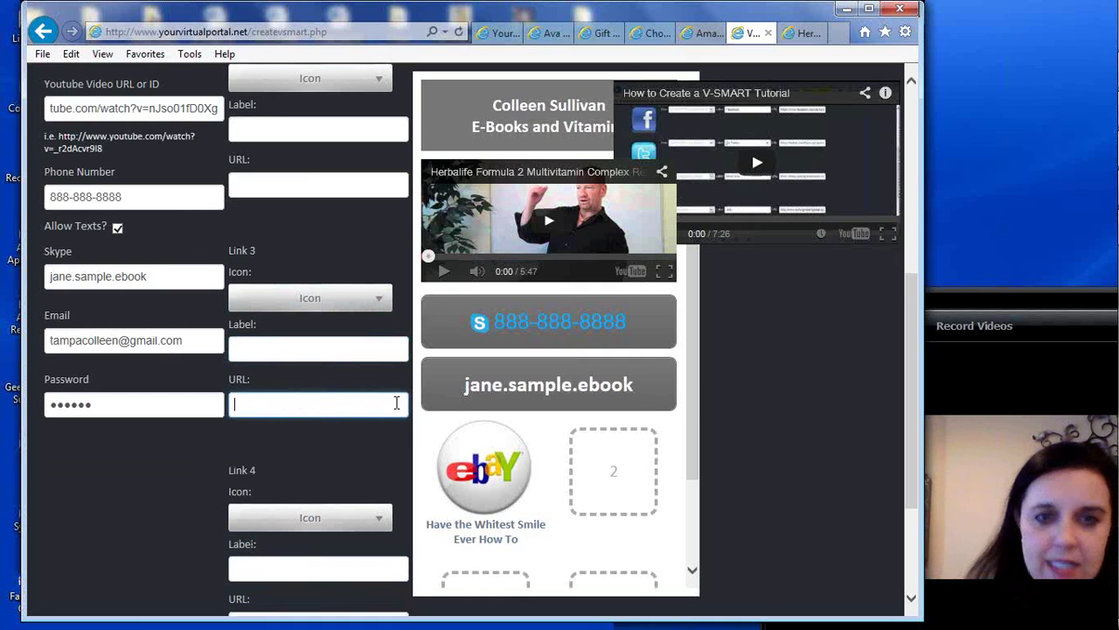
{"action": "left_click_drag", "start_coordinate": [908, 421], "coordinate": [910, 364]}
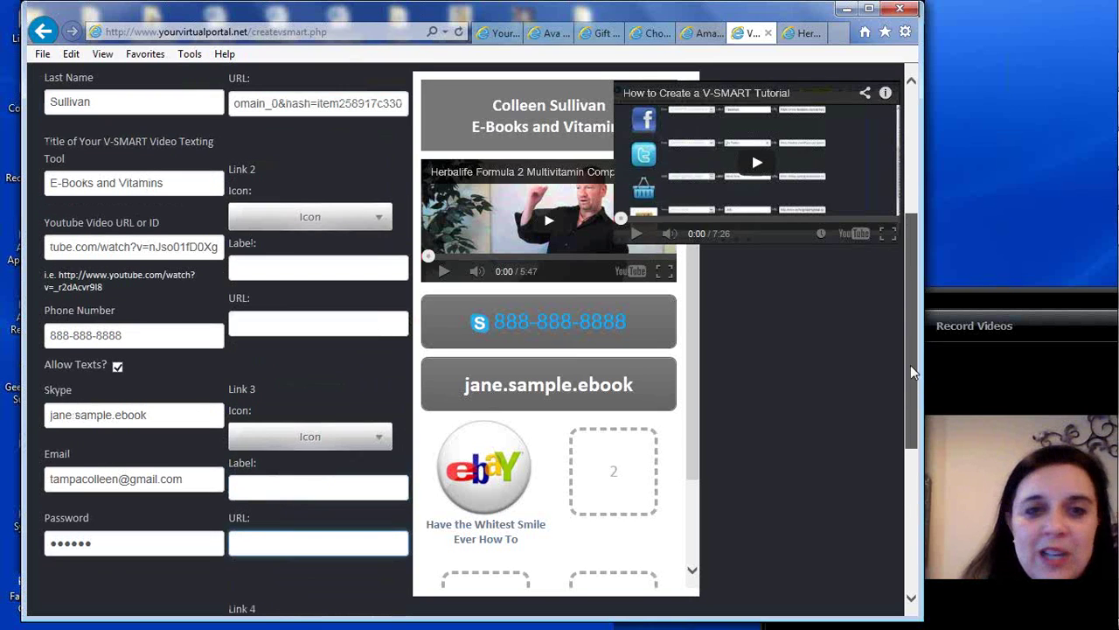
{"action": "left_click", "coordinate": [275, 326]}
{"action": "right_click", "coordinate": [275, 331]}
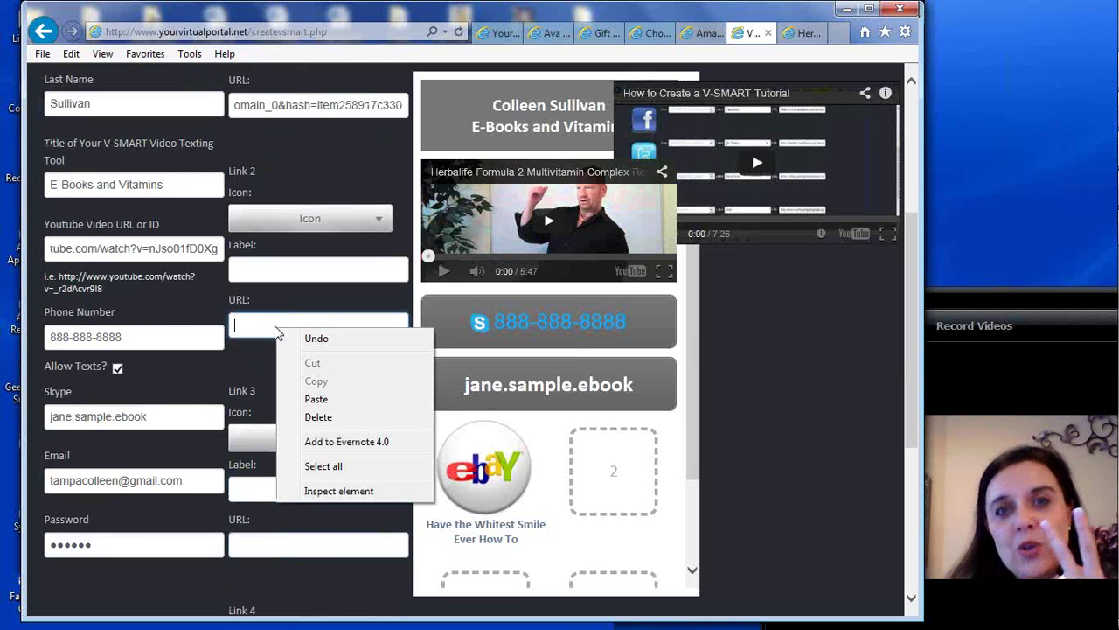
{"action": "left_click", "coordinate": [313, 398]}
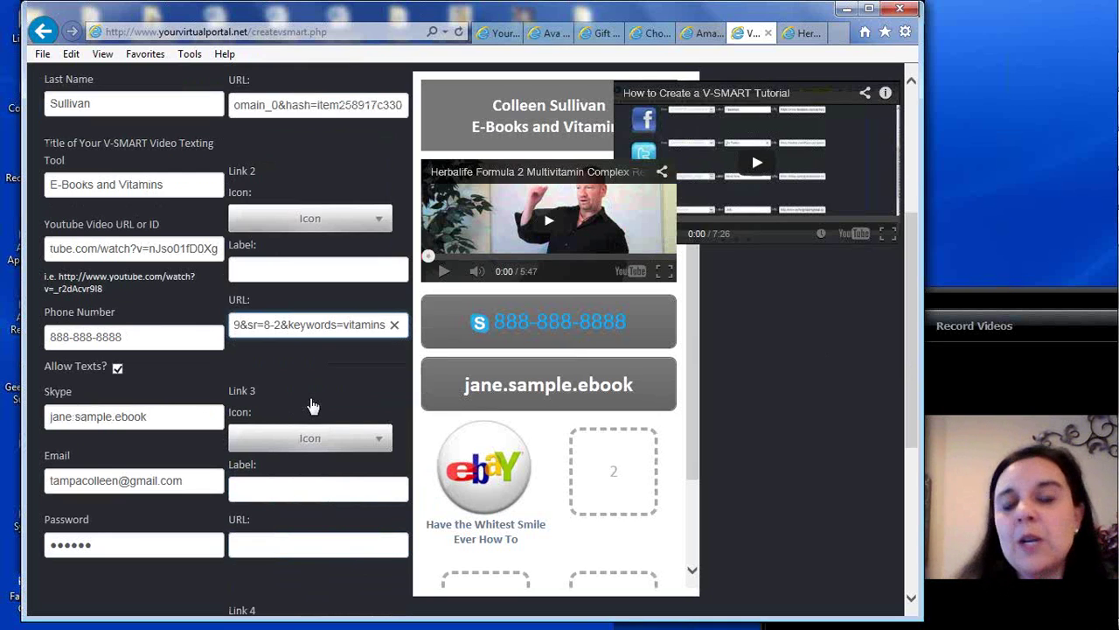
{"action": "left_click", "coordinate": [284, 225]}
Choose Amazon4.png as Link 2's icon
{"action": "left_click", "coordinate": [284, 219]}
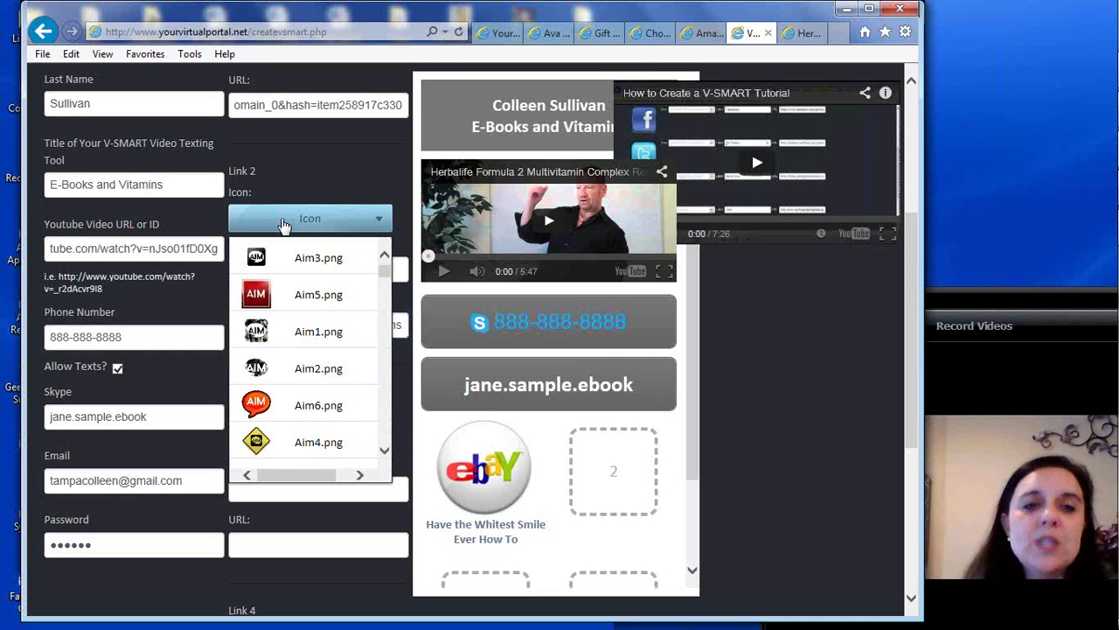
{"action": "scroll", "coordinate": [385, 278], "scroll_direction": "down", "scroll_amount": 2}
{"action": "scroll", "coordinate": [382, 278], "scroll_direction": "down", "scroll_amount": 3}
{"action": "scroll", "coordinate": [382, 278], "scroll_direction": "up", "scroll_amount": 5}
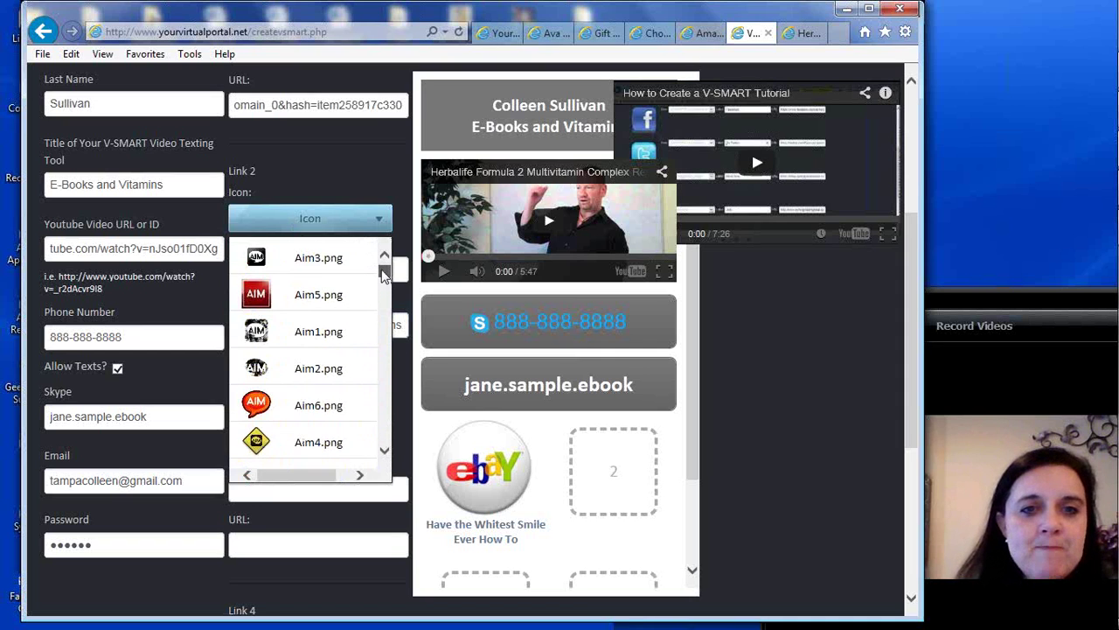
{"action": "scroll", "coordinate": [382, 285], "scroll_direction": "down", "scroll_amount": 7}
{"action": "scroll", "coordinate": [382, 289], "scroll_direction": "down", "scroll_amount": 6}
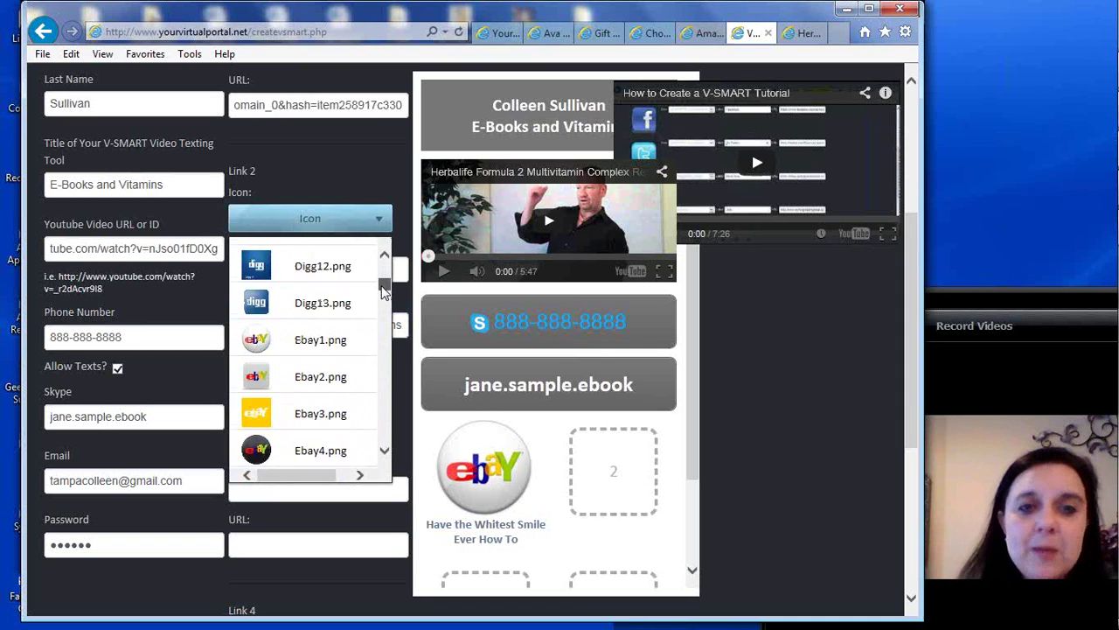
{"action": "scroll", "coordinate": [383, 293], "scroll_direction": "up", "scroll_amount": 3}
{"action": "scroll", "coordinate": [383, 287], "scroll_direction": "up", "scroll_amount": 9}
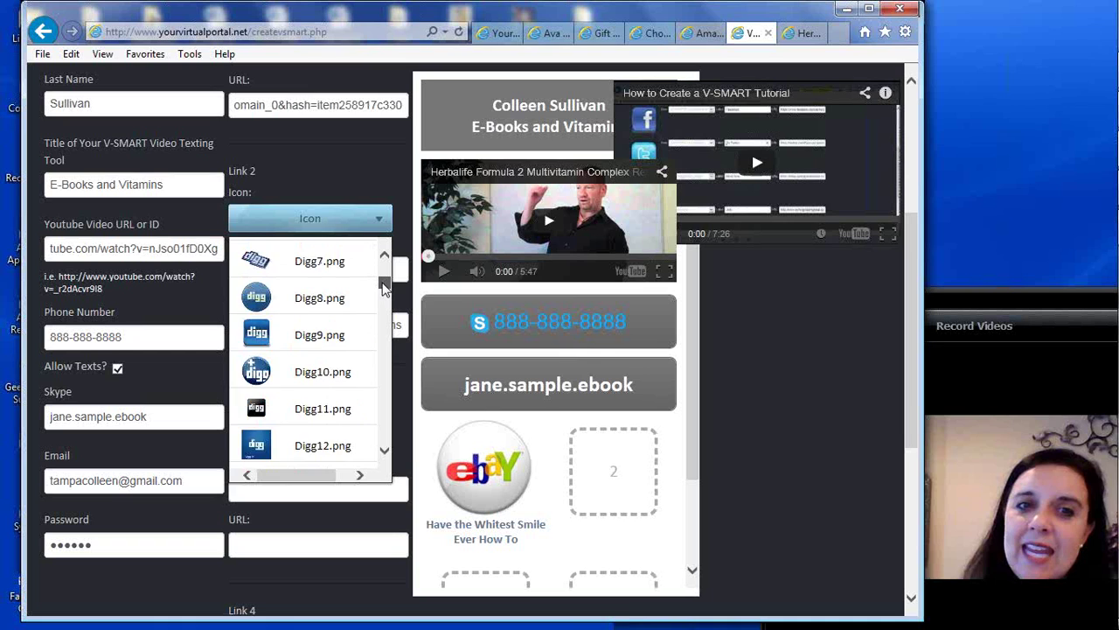
{"action": "scroll", "coordinate": [385, 278], "scroll_direction": "down", "scroll_amount": 2}
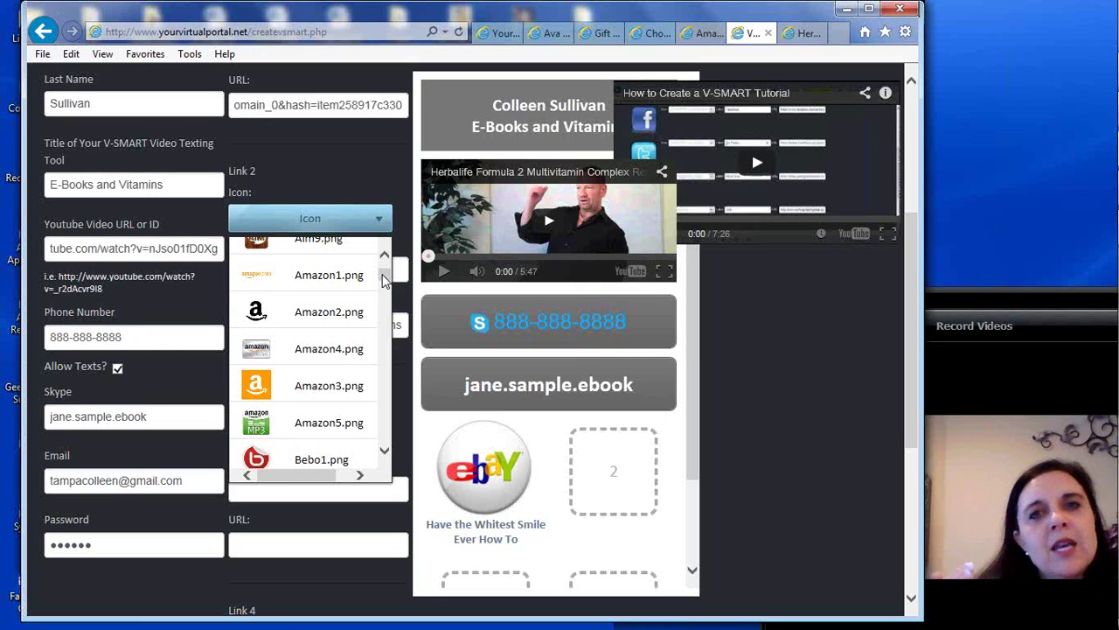
{"action": "left_click", "coordinate": [325, 357]}
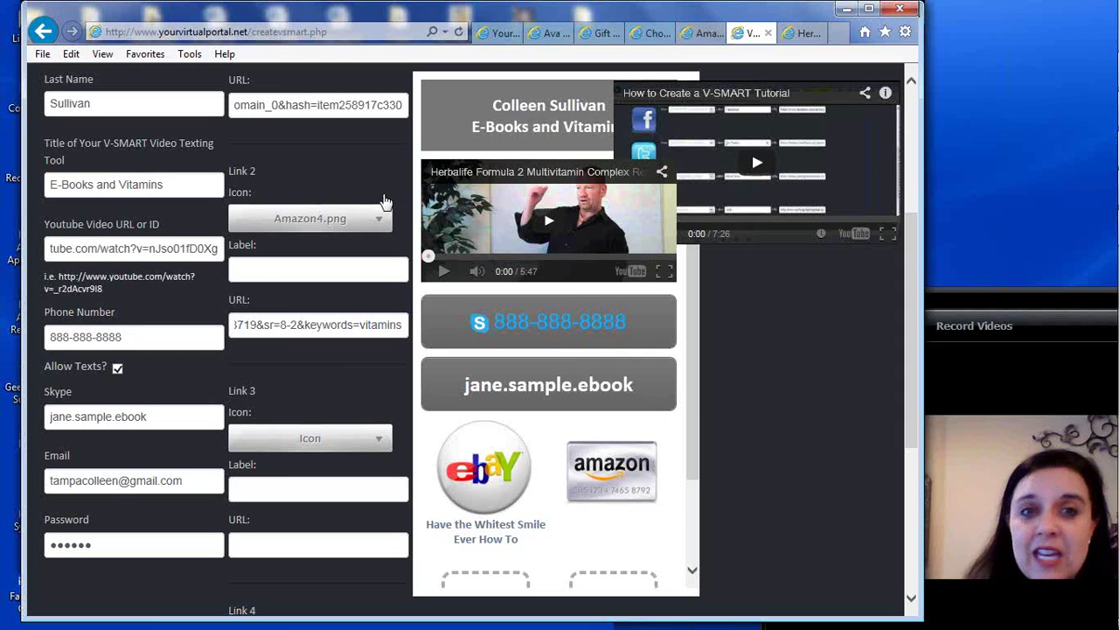
Try the orange Amazon3.png icon for Link 2
{"action": "left_click", "coordinate": [381, 224]}
{"action": "left_click", "coordinate": [385, 455]}
{"action": "left_click", "coordinate": [384, 455]}
{"action": "left_click", "coordinate": [385, 454]}
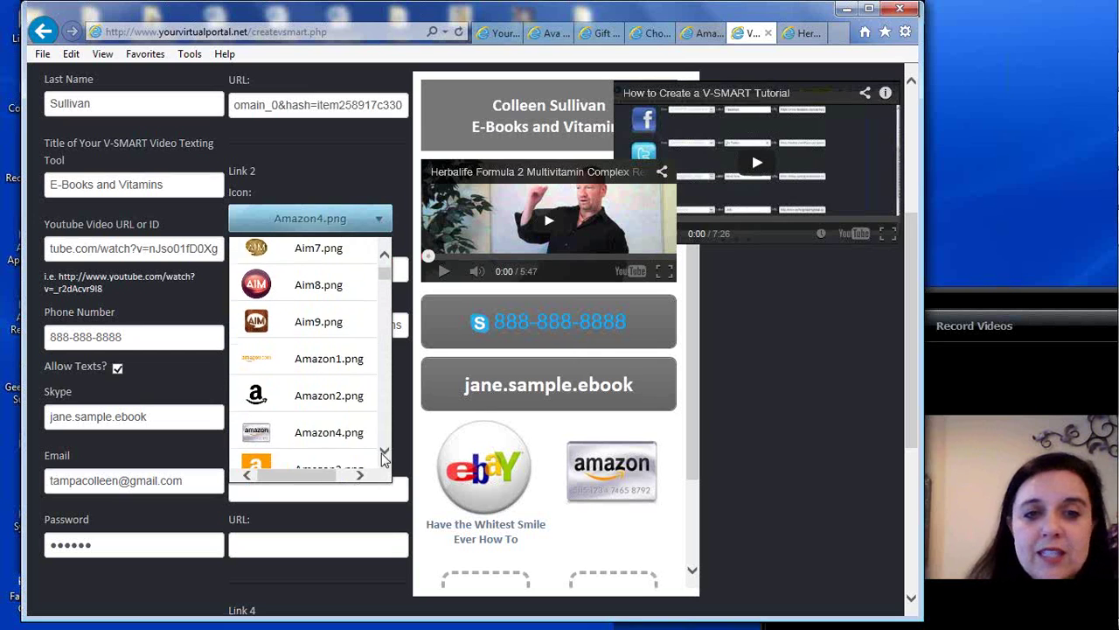
{"action": "left_click", "coordinate": [385, 455]}
{"action": "left_click", "coordinate": [326, 437]}
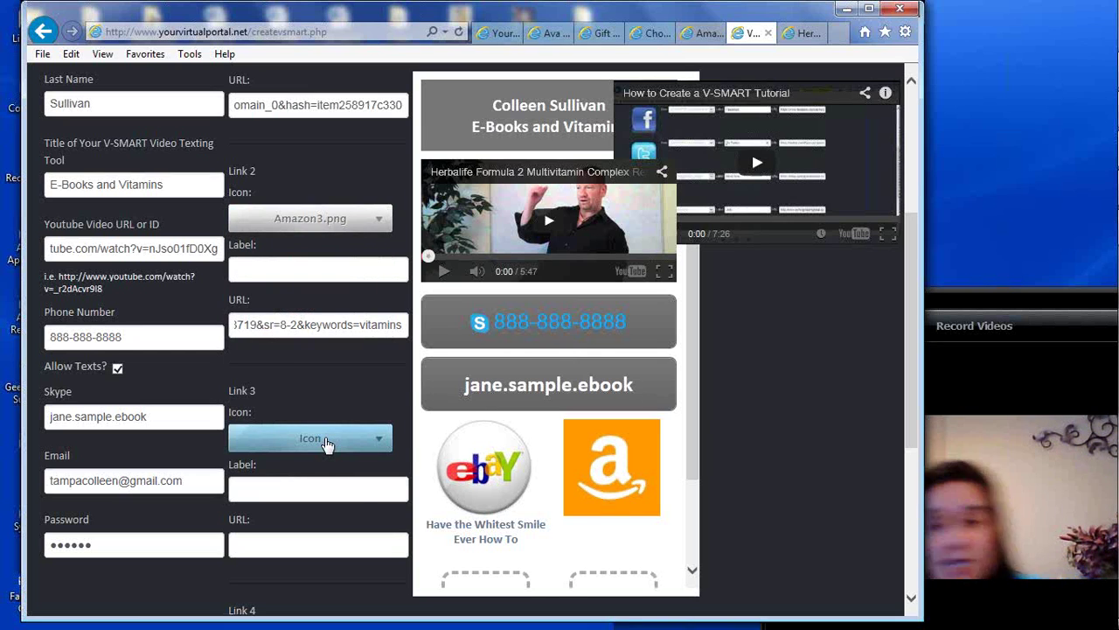
Switch Link 2's icon back to Amazon4.png
{"action": "left_click", "coordinate": [381, 224]}
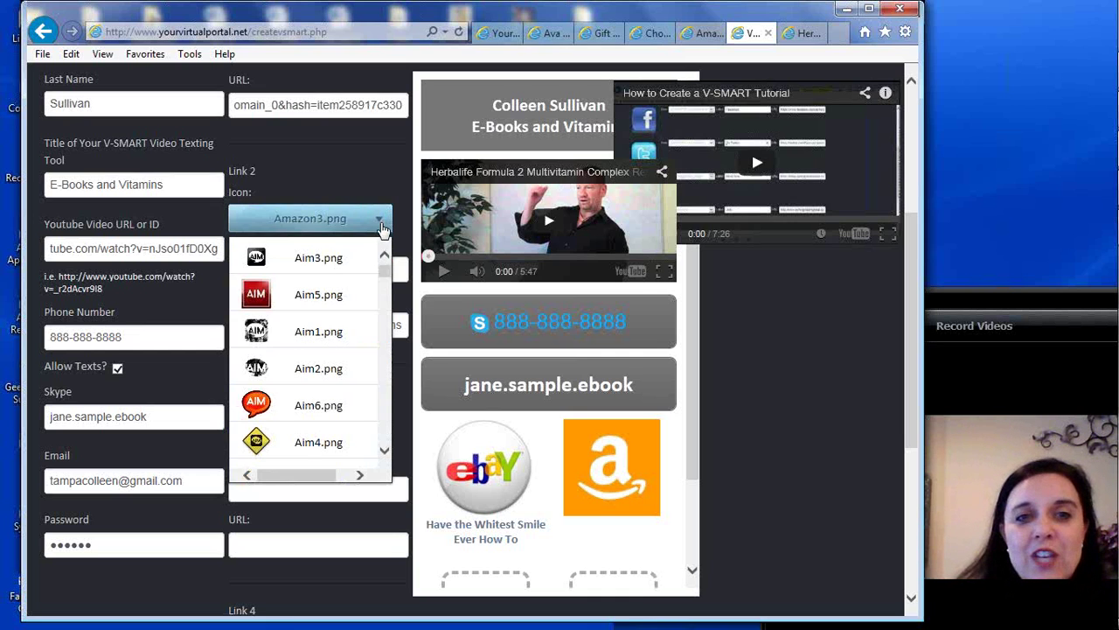
{"action": "scroll", "coordinate": [385, 278], "scroll_direction": "down", "scroll_amount": 3}
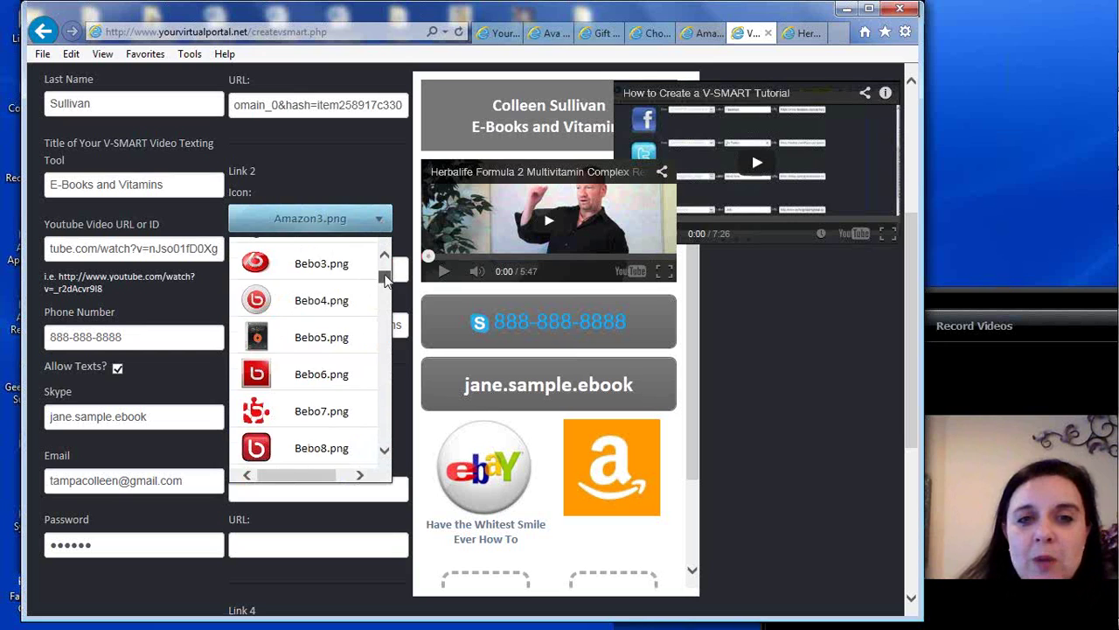
{"action": "scroll", "coordinate": [384, 278], "scroll_direction": "up", "scroll_amount": 2}
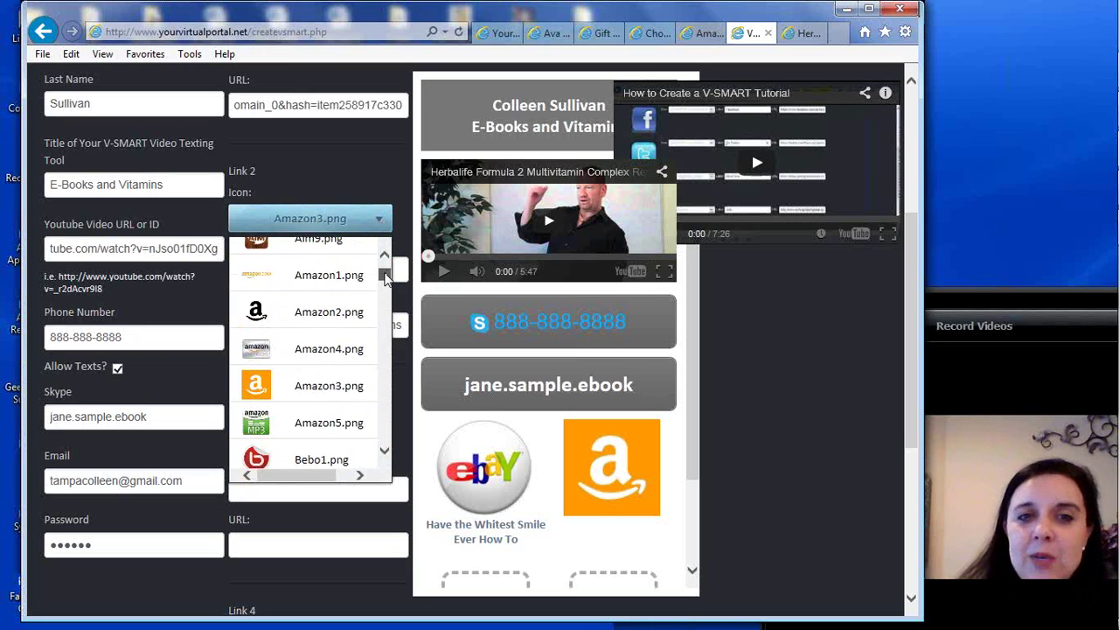
{"action": "left_click", "coordinate": [330, 350]}
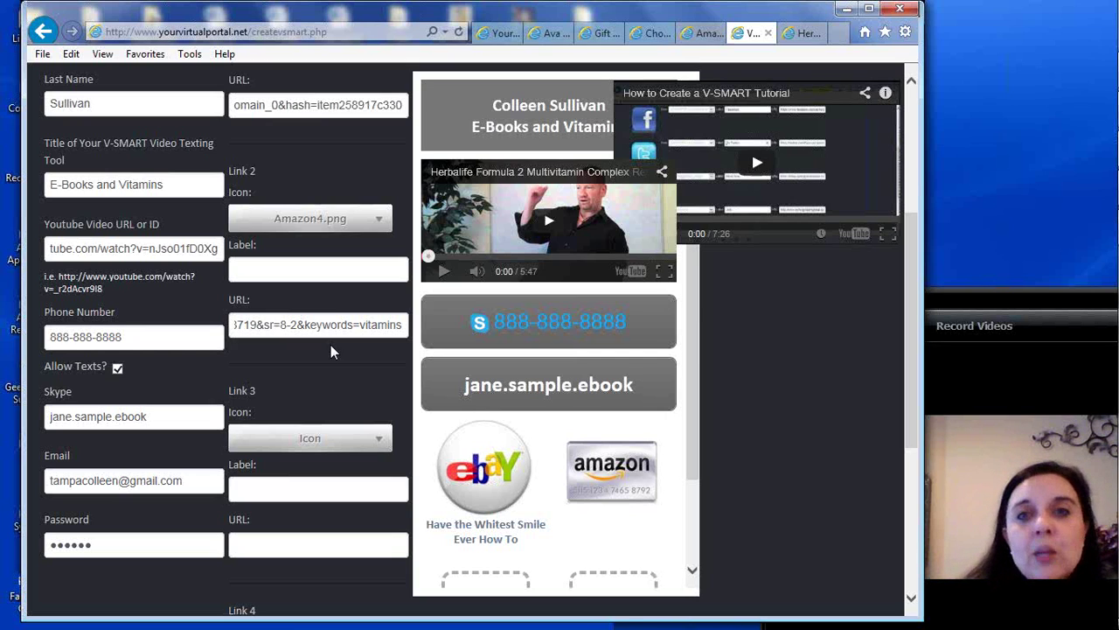
{"action": "left_click", "coordinate": [344, 268]}
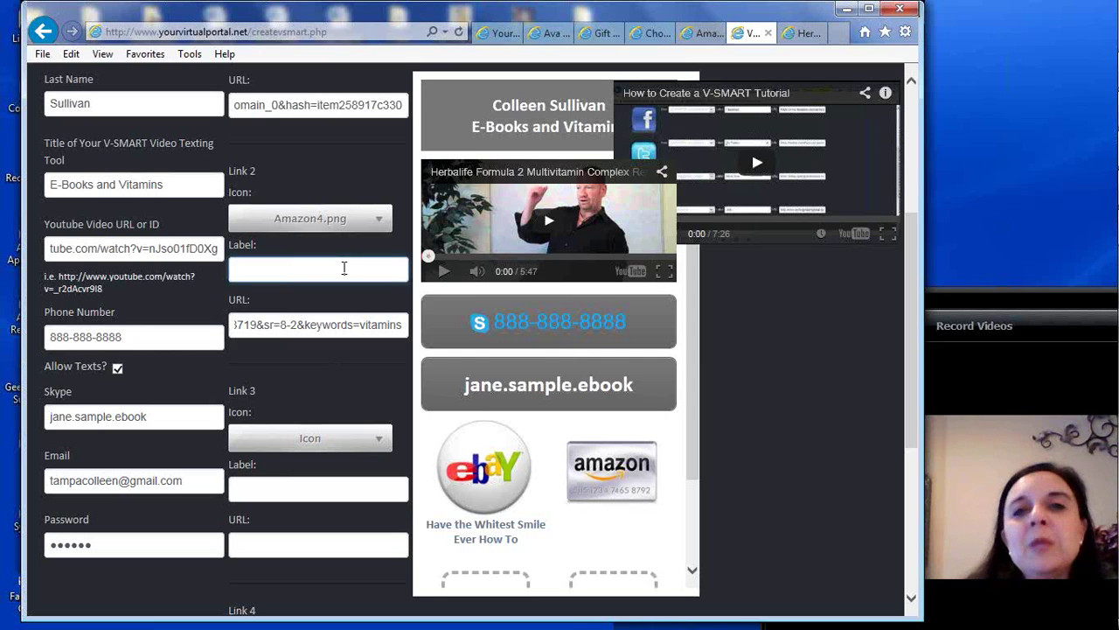
Label Link 2 'Gummy Vitamins Taste GREAT!', correcting the mistyped wording
{"action": "type", "text": "G"}
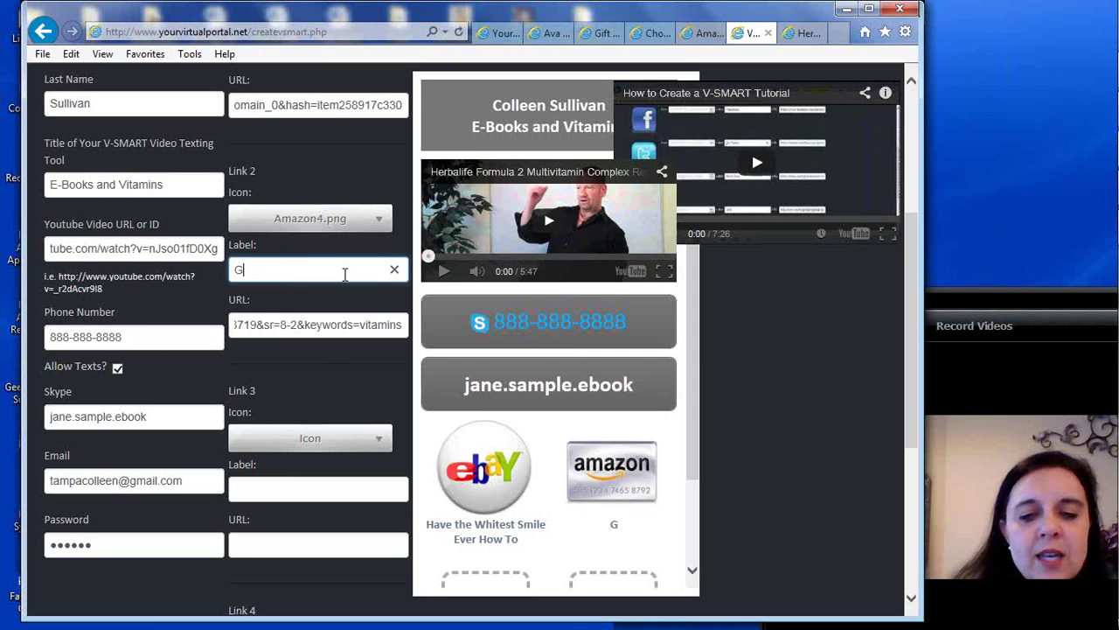
{"action": "type", "text": "ummy Vitam"}
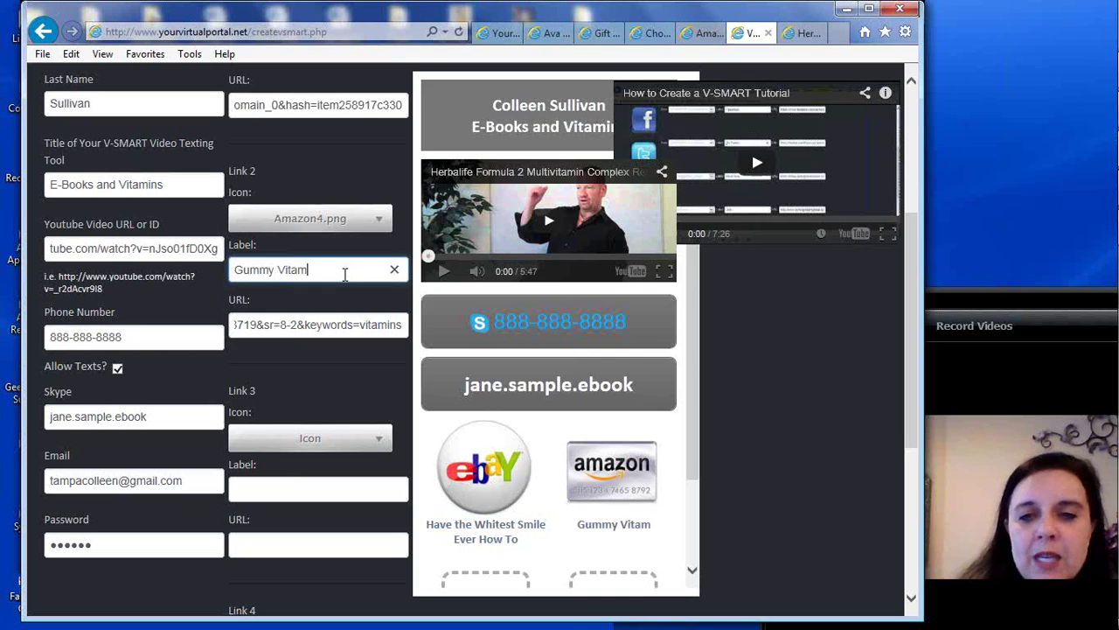
{"action": "type", "text": "ins that Tas"}
{"action": "key", "text": "BackSpace"}
{"action": "key", "text": "BackSpace"}
{"action": "key", "text": "BackSpace"}
{"action": "key", "text": "BackSpace"}
{"action": "key", "text": "BackSpace"}
{"action": "key", "text": "BackSpace"}
{"action": "key", "text": "BackSpace"}
{"action": "key", "text": "BackSpace"}
{"action": "type", "text": "Taste "}
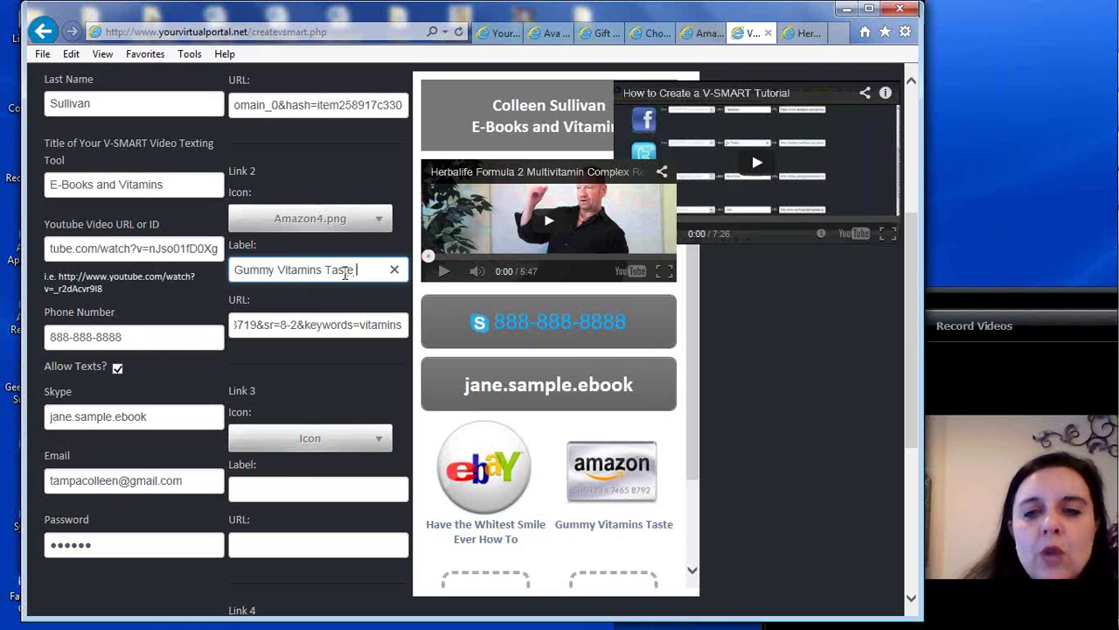
{"action": "type", "text": "GREAT!"}
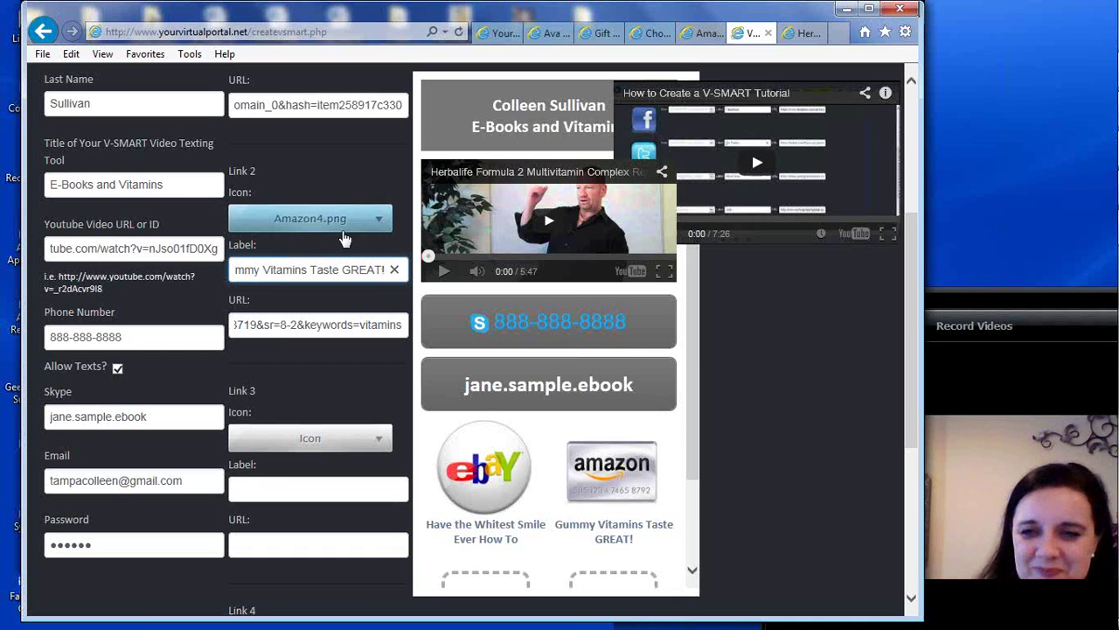
Scroll the form and preview to empty slots 3–4 and bring up Link 3's icon choices
{"action": "left_click_drag", "start_coordinate": [911, 242], "coordinate": [916, 299]}
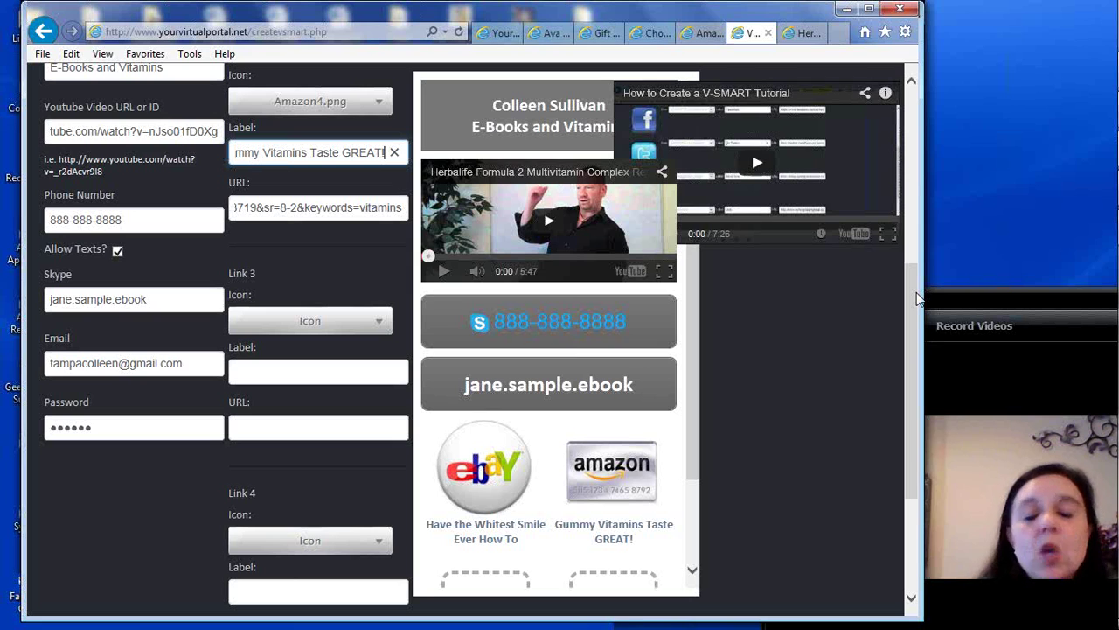
{"action": "left_click_drag", "start_coordinate": [910, 285], "coordinate": [911, 296]}
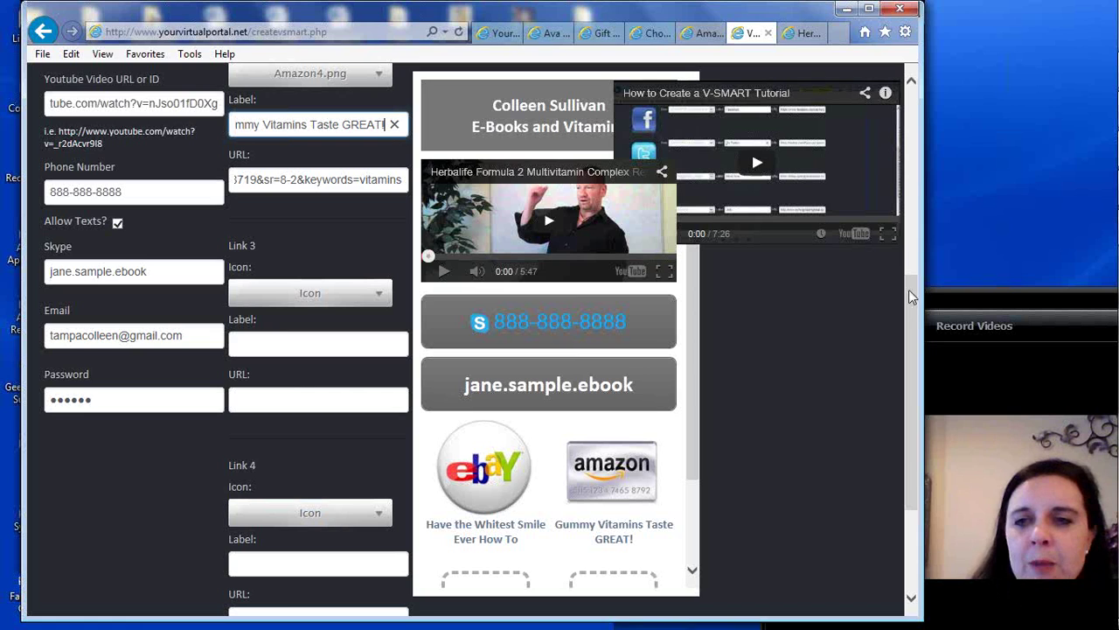
{"action": "left_click_drag", "start_coordinate": [912, 297], "coordinate": [908, 347]}
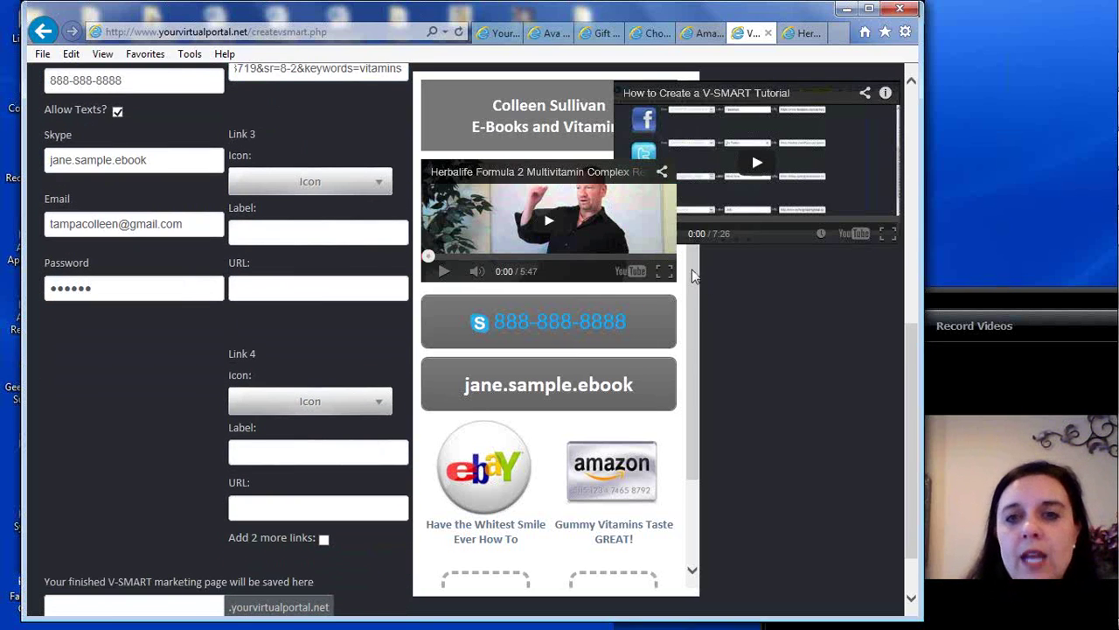
{"action": "left_click_drag", "start_coordinate": [691, 273], "coordinate": [687, 367]}
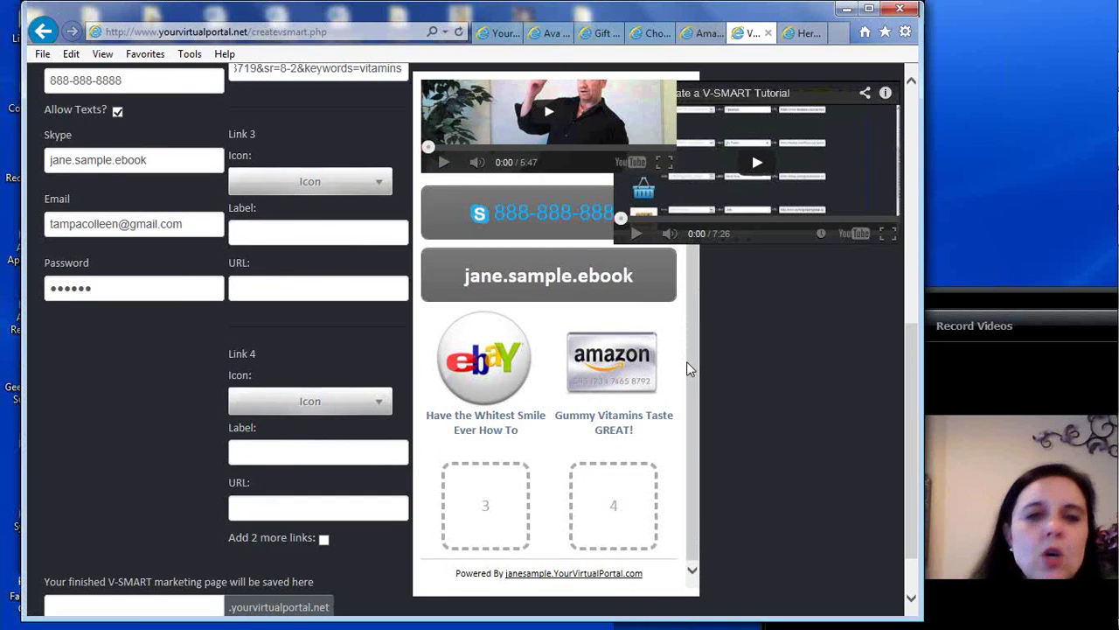
{"action": "left_click", "coordinate": [382, 185]}
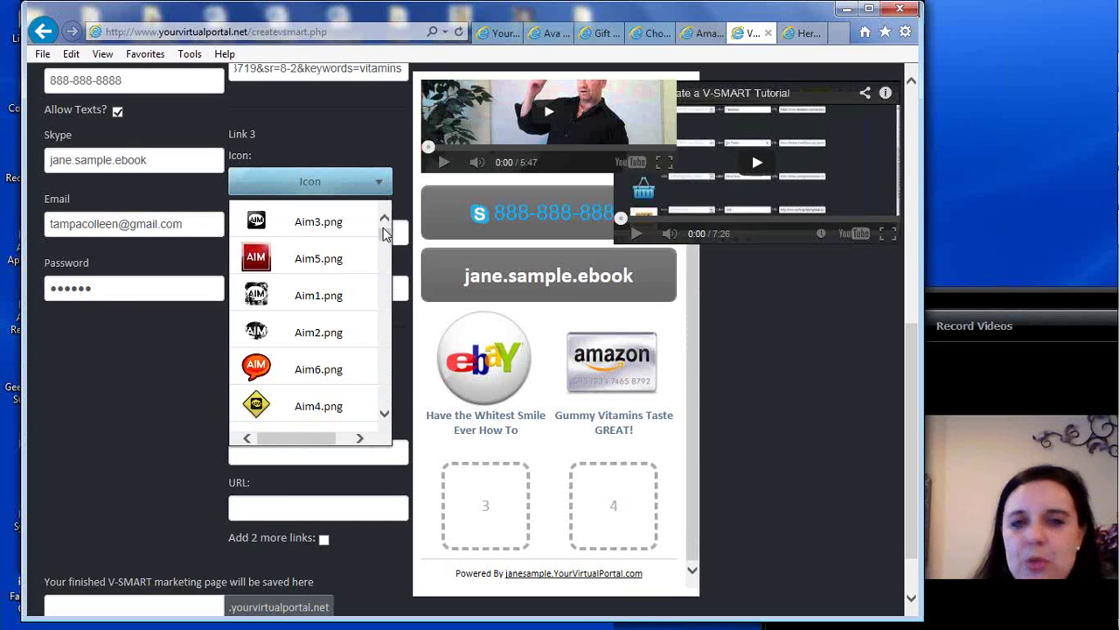
Set Link 3's icon to Donate2.png
{"action": "left_click_drag", "start_coordinate": [384, 241], "coordinate": [382, 346]}
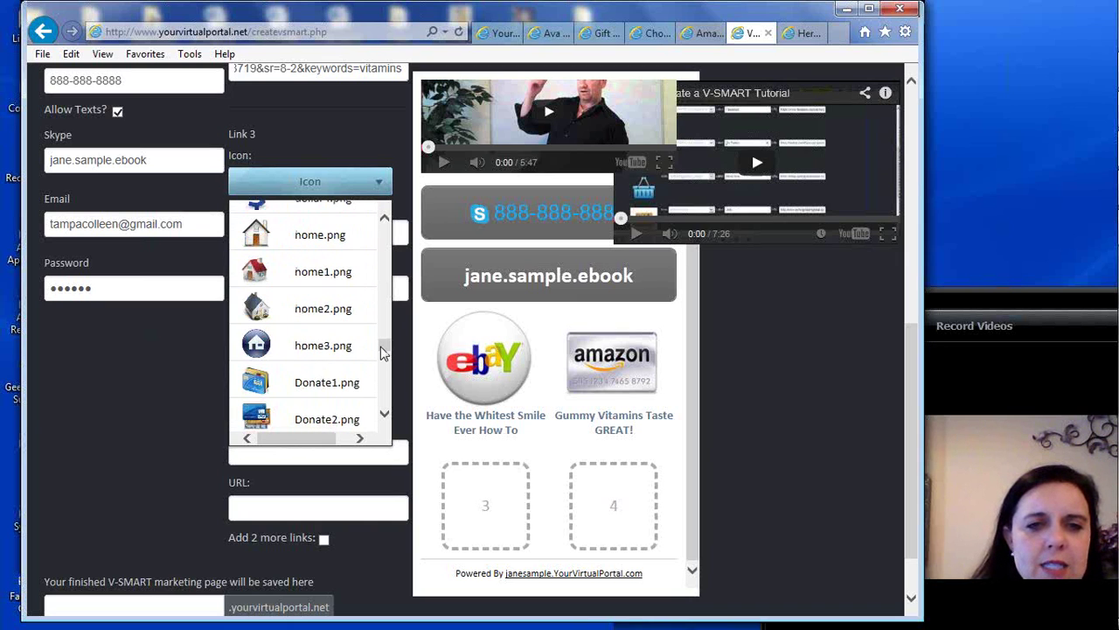
{"action": "left_click", "coordinate": [383, 416]}
{"action": "left_click", "coordinate": [383, 416]}
{"action": "left_click", "coordinate": [383, 416]}
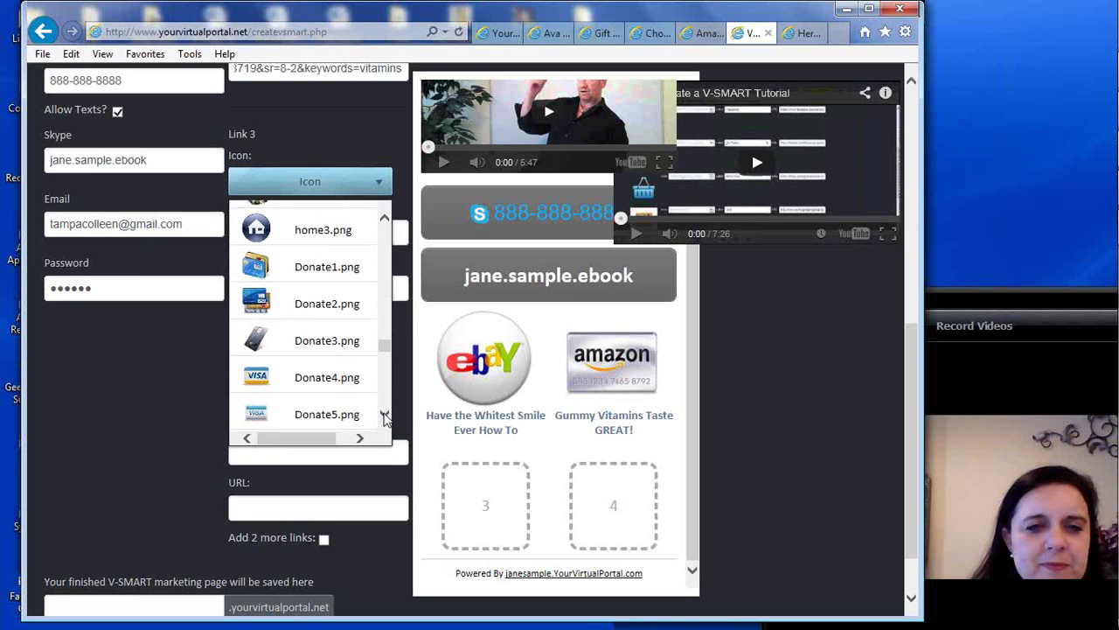
{"action": "left_click", "coordinate": [308, 307]}
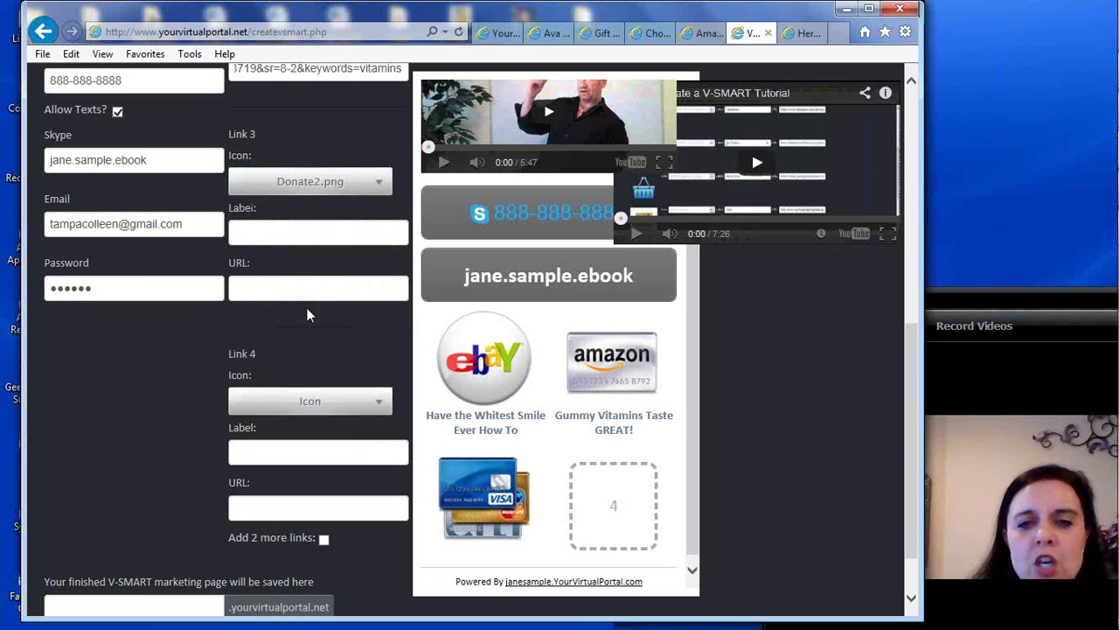
Switch Link 3's icon to itunes2.jpeg, shown as an iTunes logo in slot 3
{"action": "left_click", "coordinate": [381, 192]}
{"action": "left_click_drag", "start_coordinate": [388, 261], "coordinate": [388, 350]}
{"action": "left_click_drag", "start_coordinate": [386, 415], "coordinate": [387, 418]}
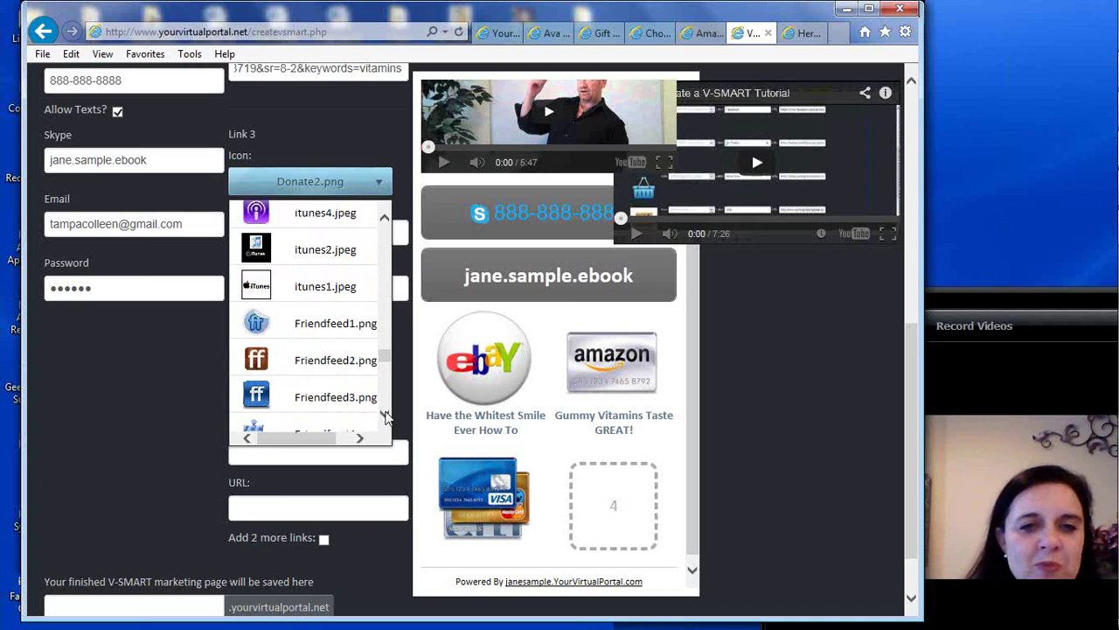
{"action": "left_click", "coordinate": [326, 252]}
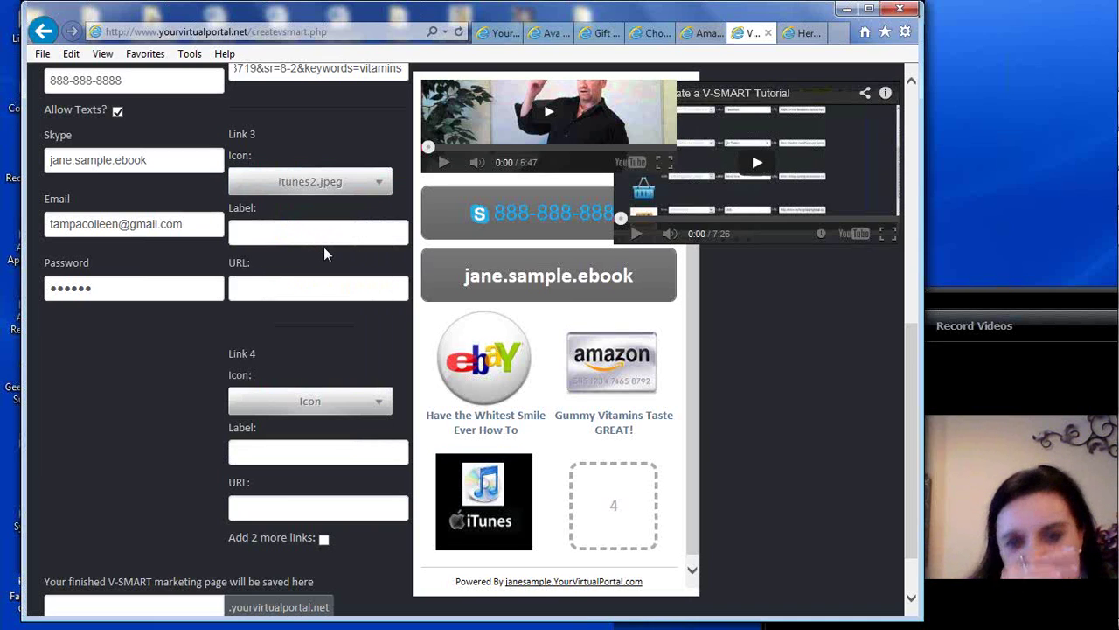
Replace Link 3's iTunes icon with Giftcard1.png, the blue Gift Card image
{"action": "left_click", "coordinate": [379, 189]}
{"action": "left_click_drag", "start_coordinate": [385, 238], "coordinate": [389, 363]}
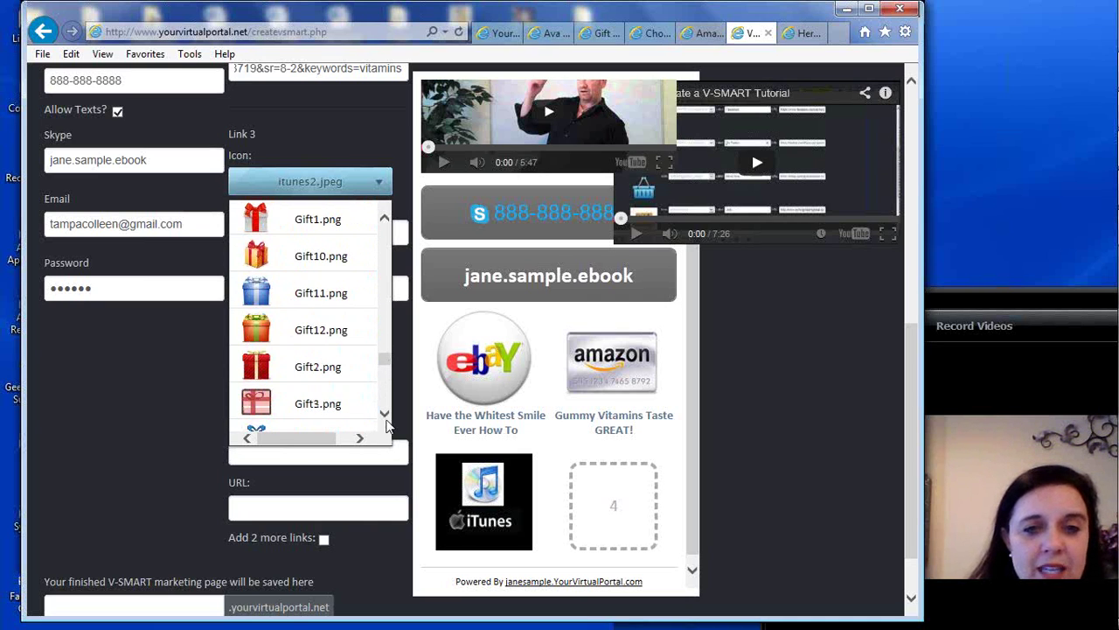
{"action": "left_click_drag", "start_coordinate": [384, 417], "coordinate": [385, 416]}
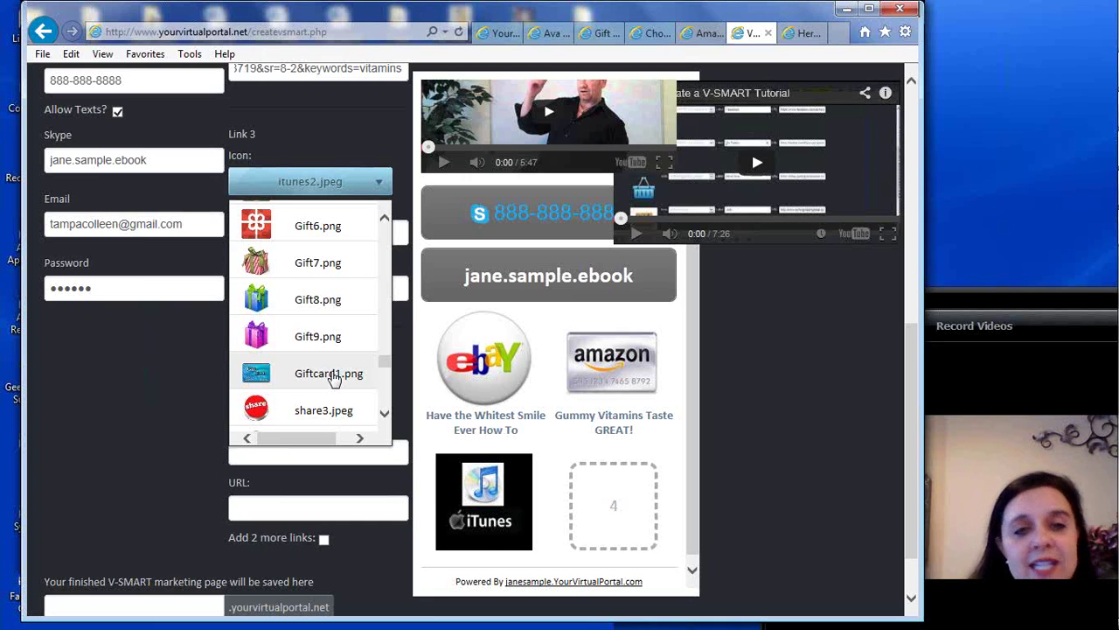
{"action": "left_click", "coordinate": [333, 376]}
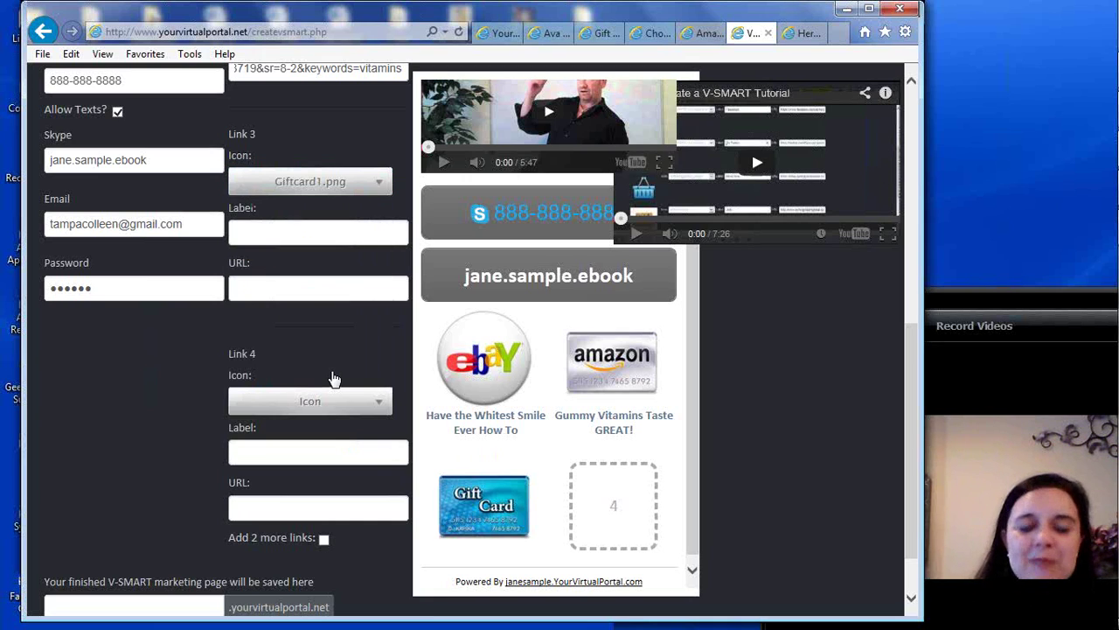
Label Link 3 'Buy One Vitamin Get One FREE', correcting typos along the way
{"action": "left_click", "coordinate": [296, 231]}
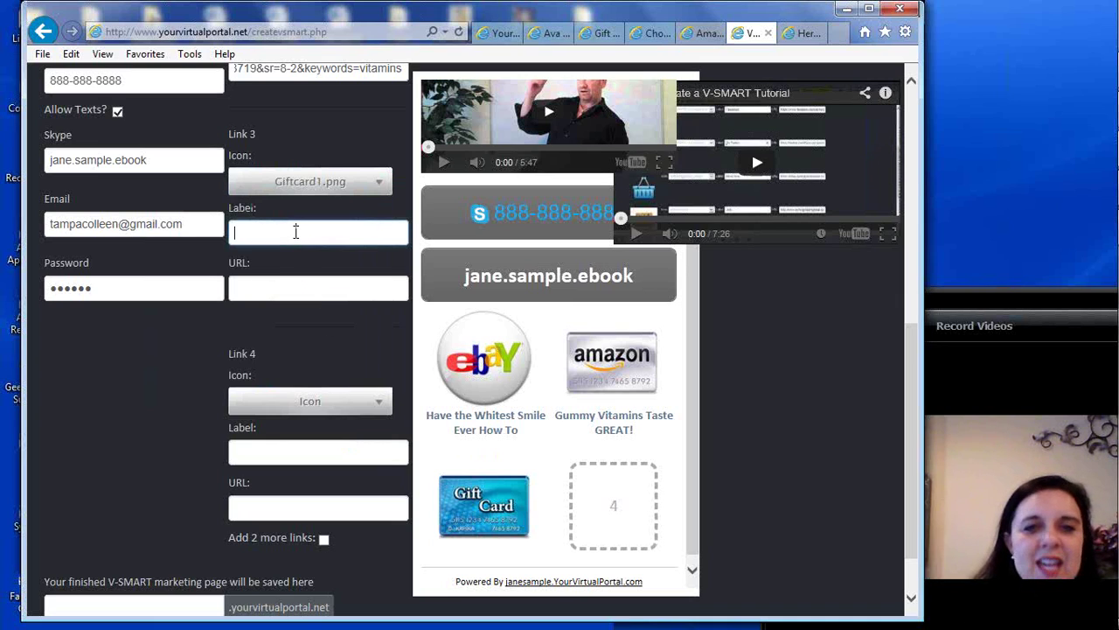
{"action": "type", "text": "Buy o"}
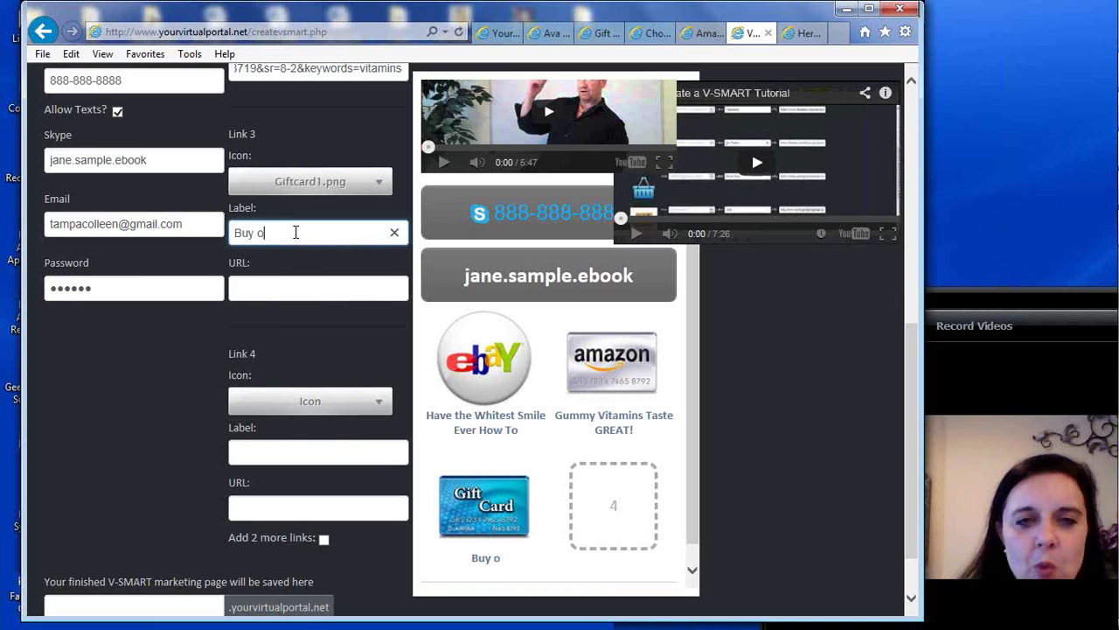
{"action": "key", "text": "BackSpace"}
{"action": "type", "text": "One Vitamin"}
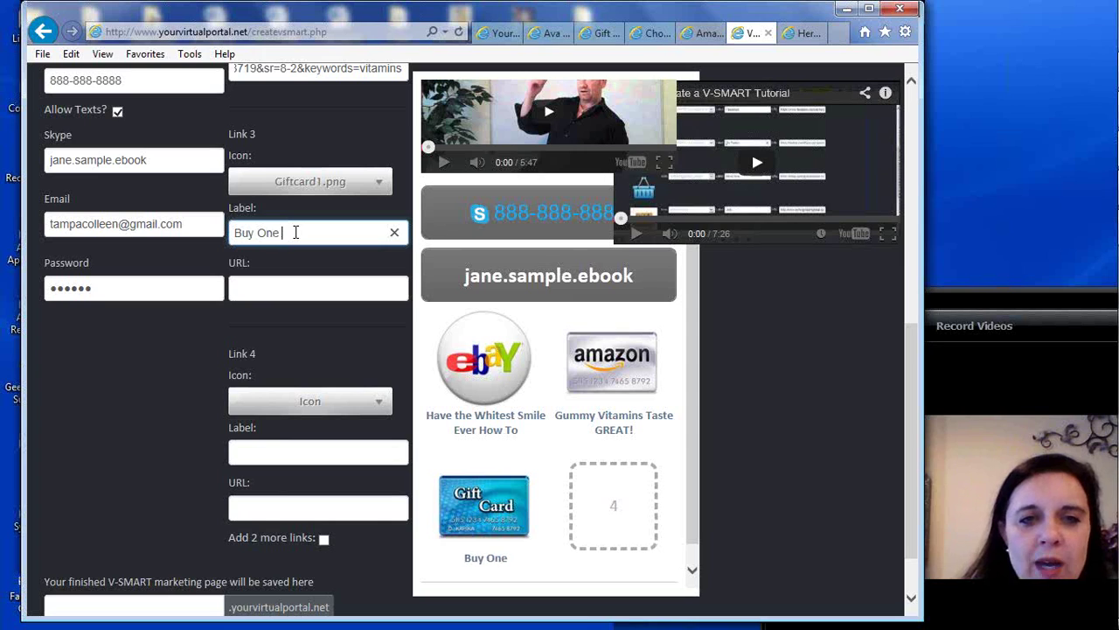
{"action": "key", "text": "BackSpace"}
{"action": "key", "text": "BackSpace"}
{"action": "key", "text": "BackSpace"}
{"action": "key", "text": "BackSpace"}
{"action": "type", "text": "tamin G"}
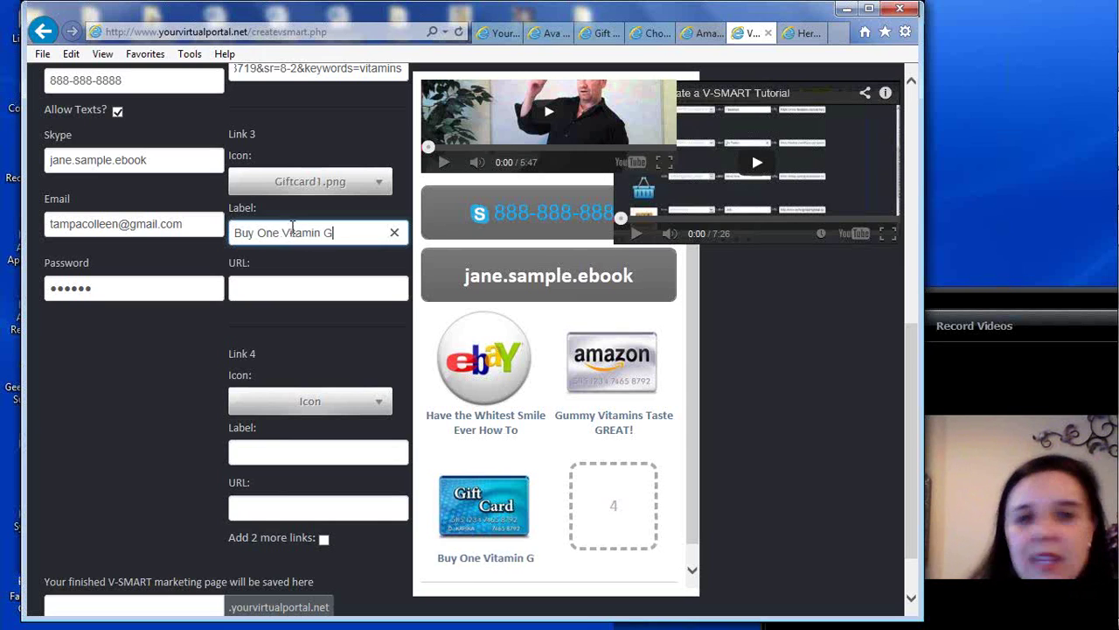
{"action": "type", "text": "et One FREE"}
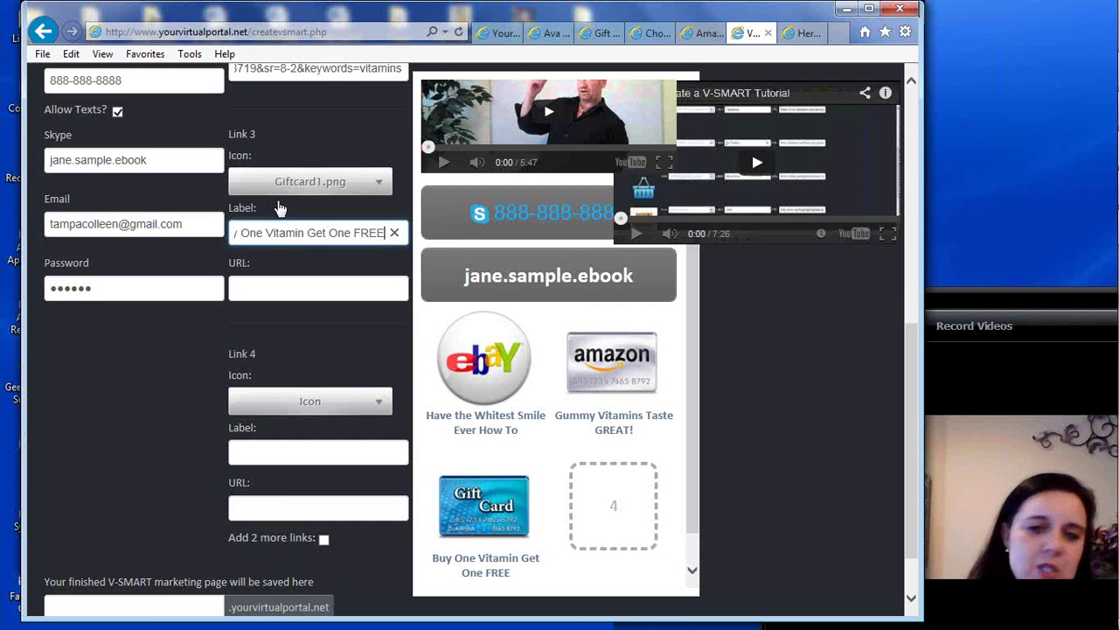
{"action": "mouse_move", "coordinate": [357, 229]}
{"action": "left_mouse_down"}
{"action": "mouse_move", "coordinate": [155, 221]}
{"action": "mouse_move", "coordinate": [371, 232]}
{"action": "left_mouse_up"}
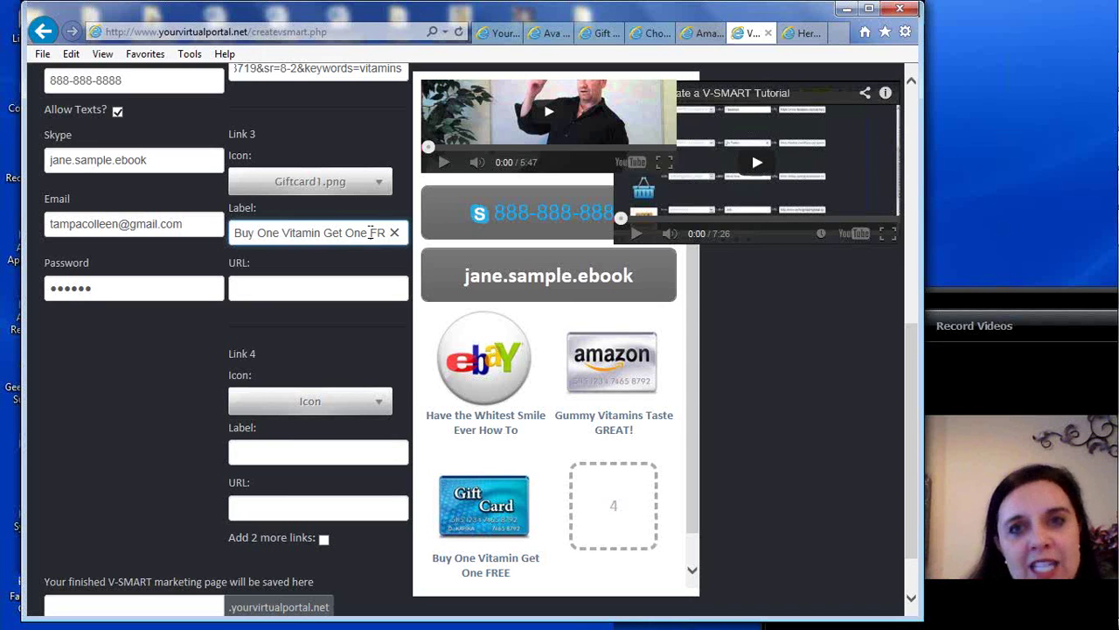
{"action": "left_click", "coordinate": [280, 287]}
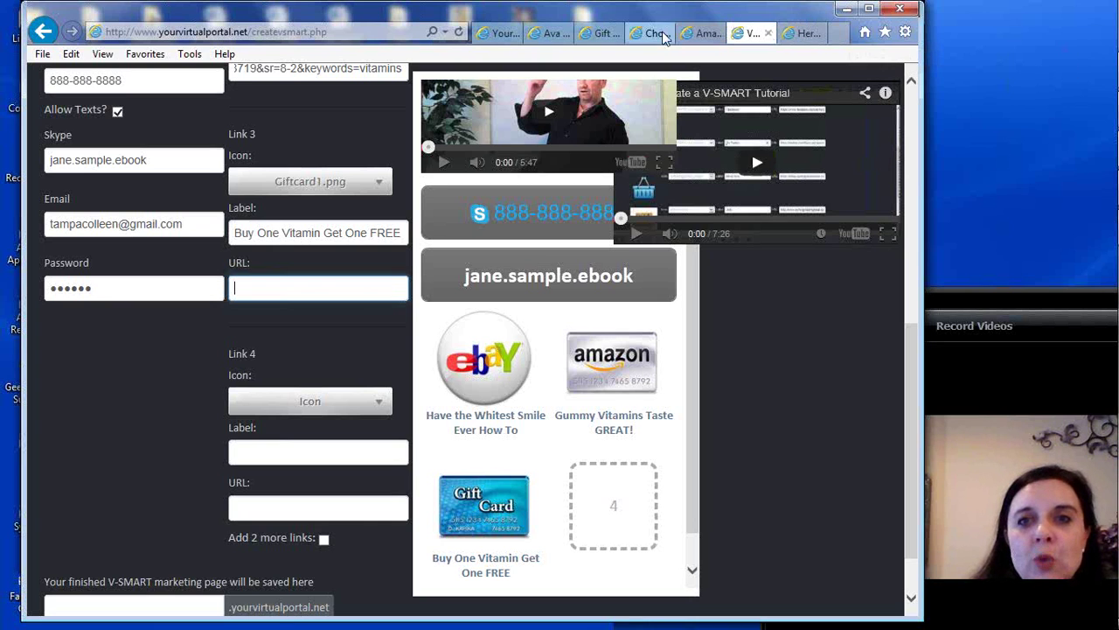
Set the PayPal gift certificate Amount to $25.00 USD
{"action": "left_click", "coordinate": [603, 34]}
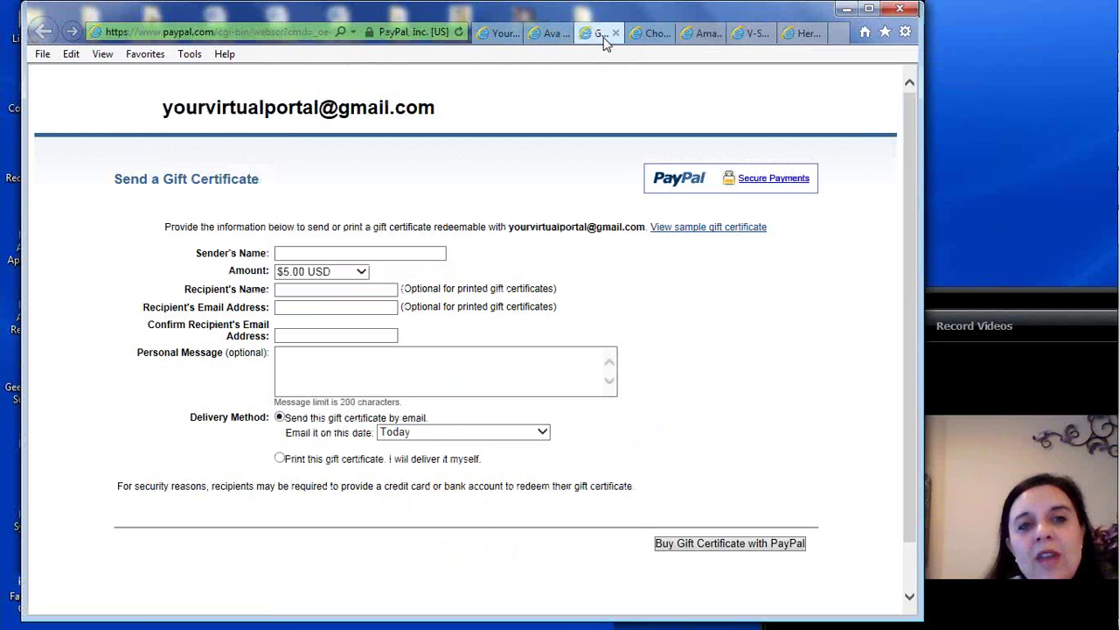
{"action": "left_click", "coordinate": [649, 35]}
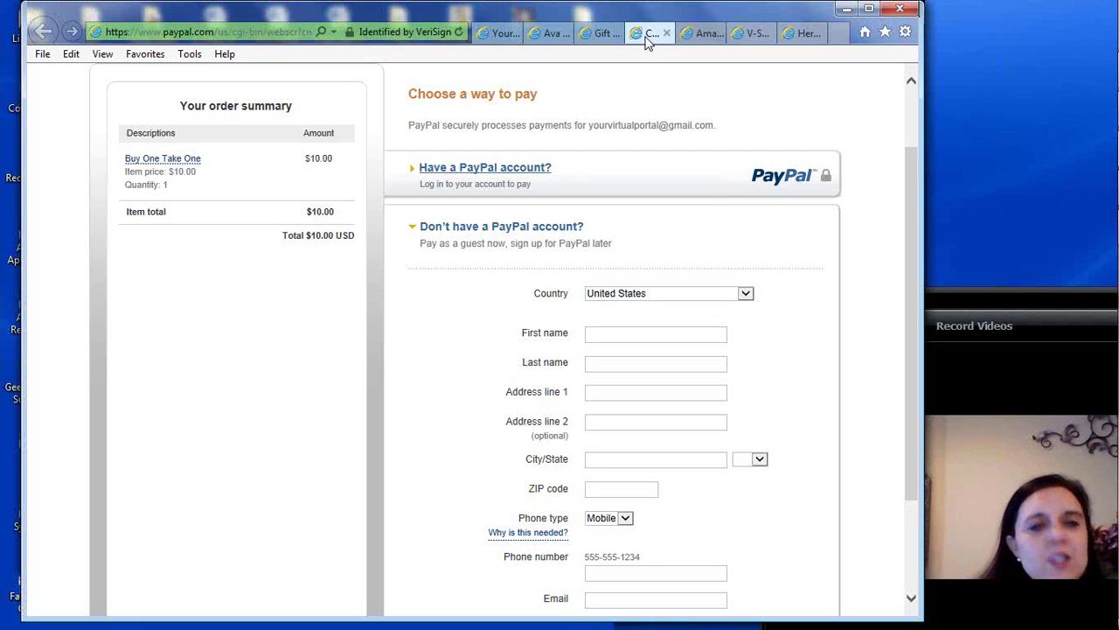
{"action": "left_click", "coordinate": [594, 35]}
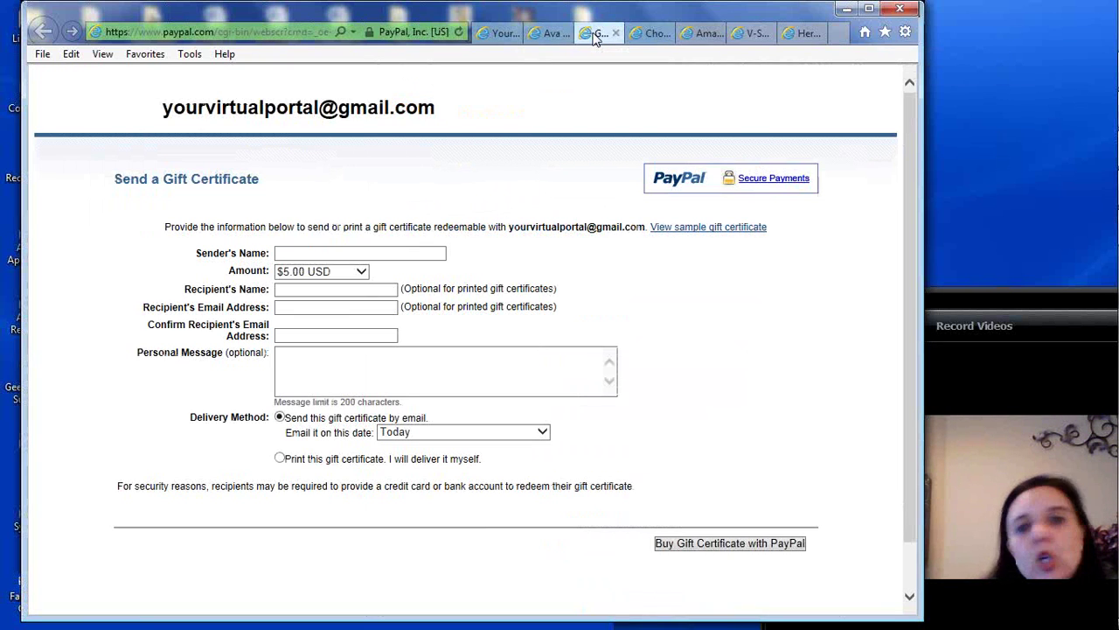
{"action": "left_click", "coordinate": [362, 273]}
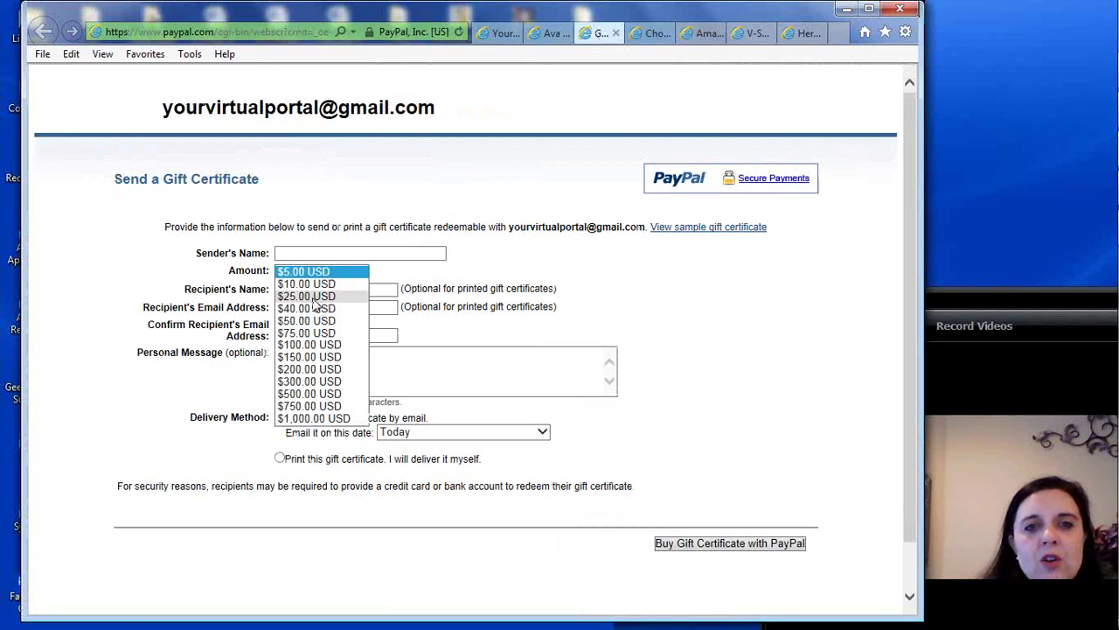
{"action": "left_click", "coordinate": [313, 297]}
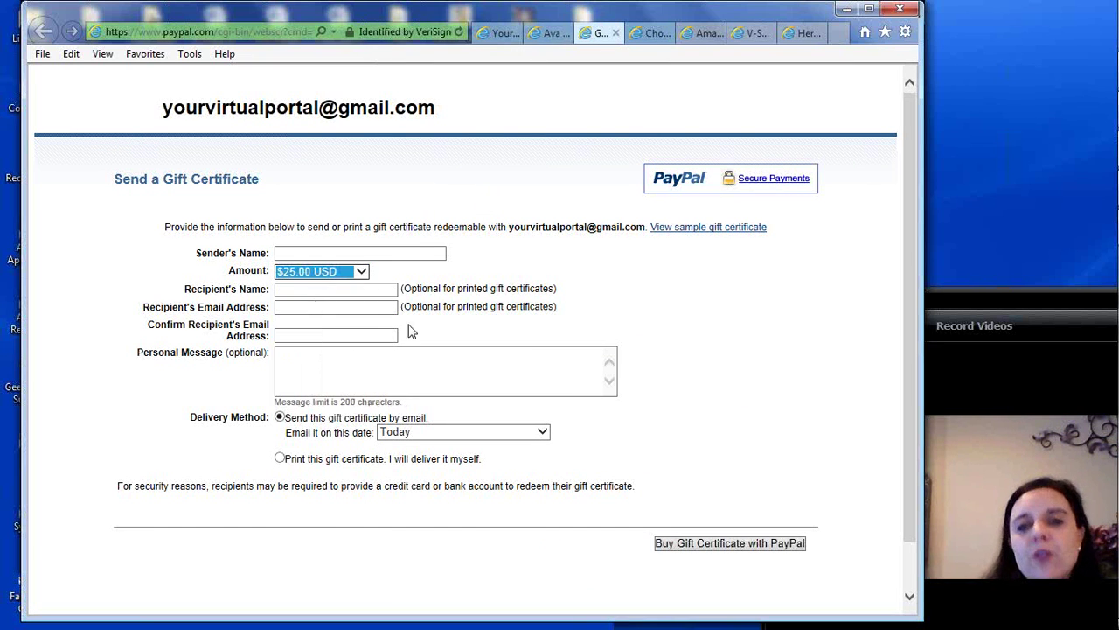
Glance at the V-SMART editor, then return to the PayPal gift certificate page
{"action": "left_click_drag", "start_coordinate": [908, 180], "coordinate": [909, 230]}
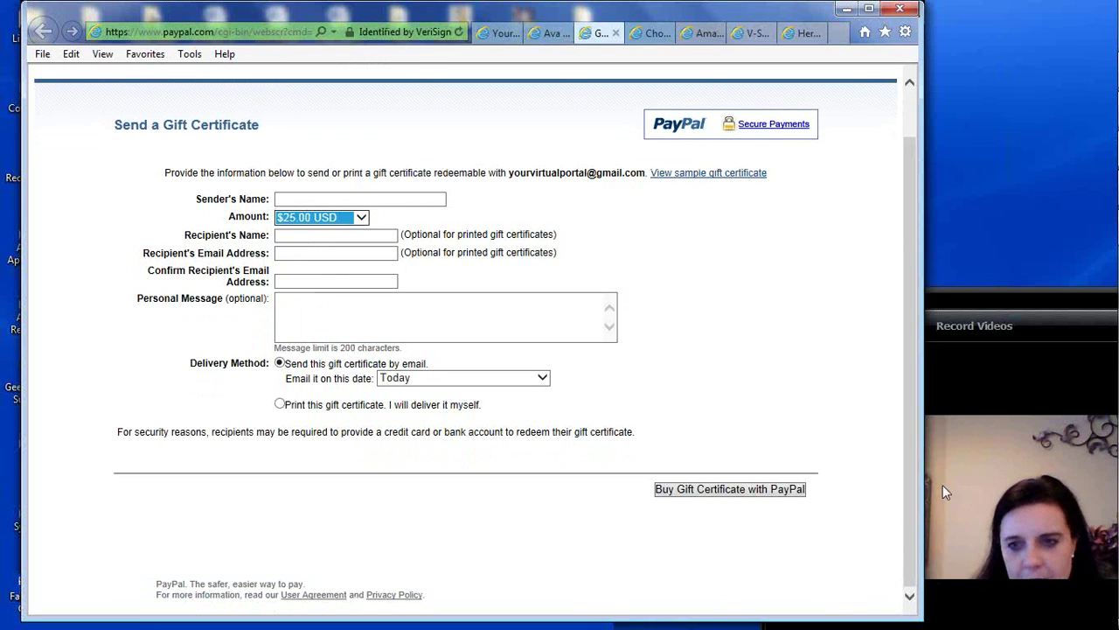
{"action": "left_click", "coordinate": [750, 35]}
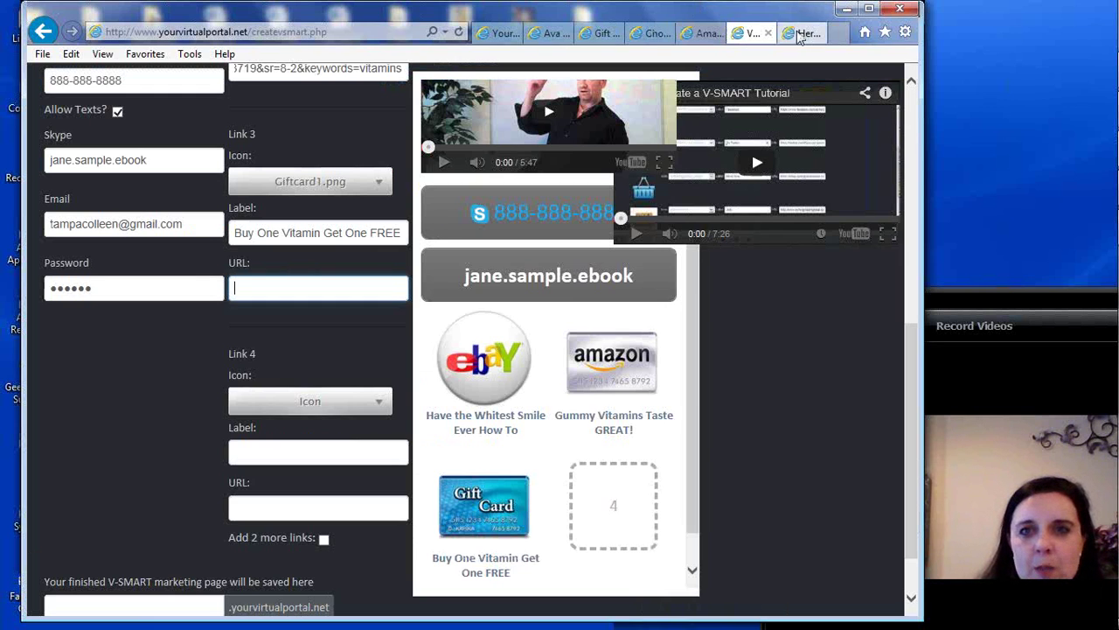
{"action": "left_click", "coordinate": [606, 35]}
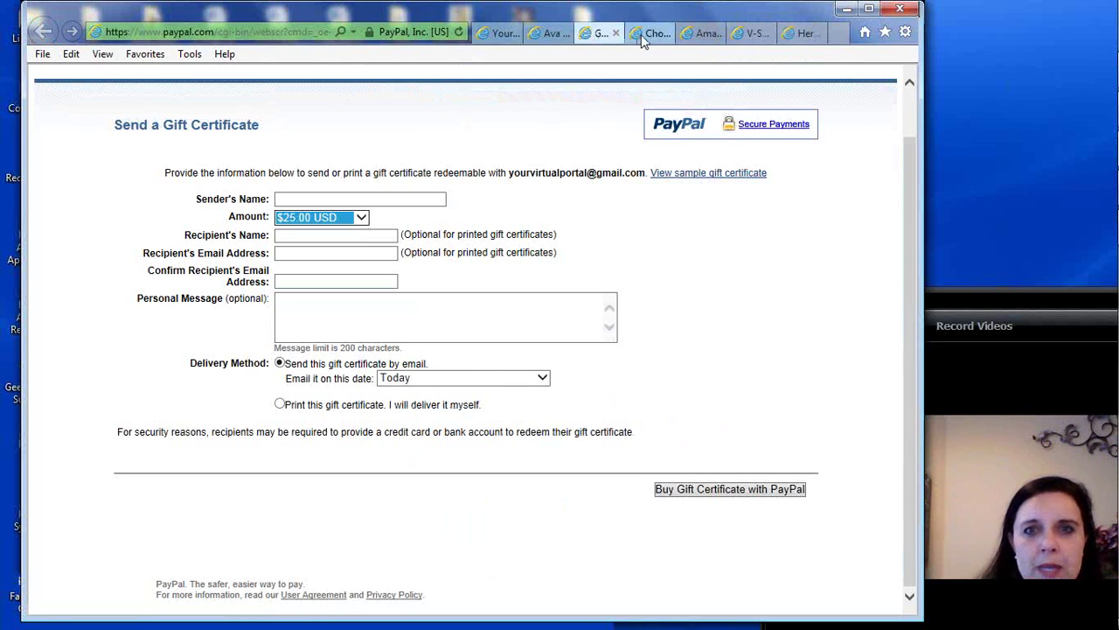
Copy the PayPal checkout page's web address from the address bar
{"action": "left_click", "coordinate": [647, 34]}
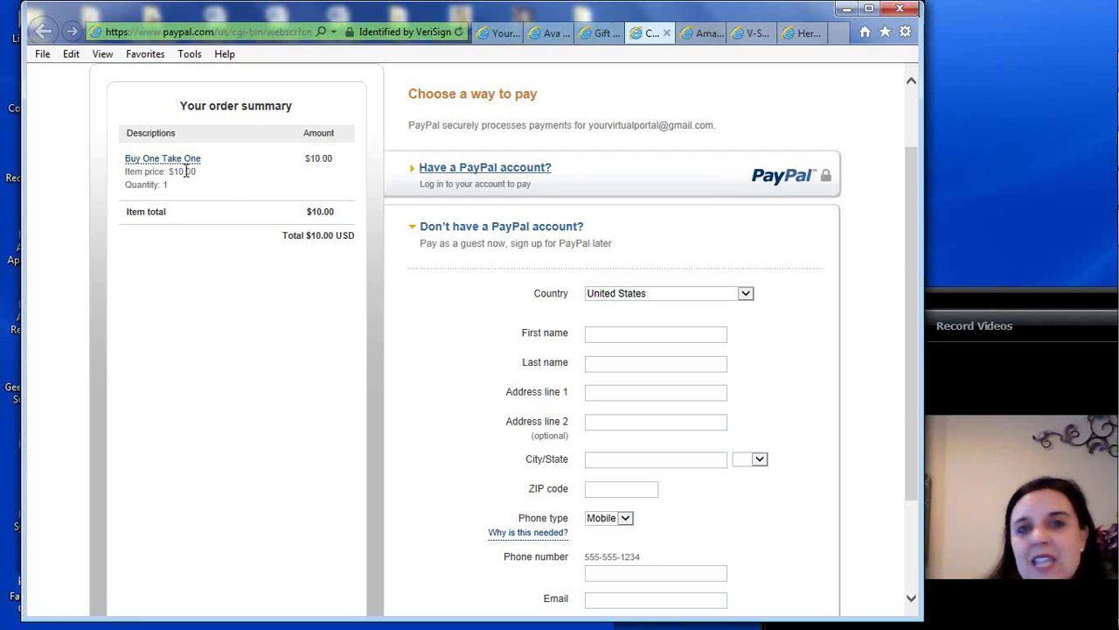
{"action": "left_click", "coordinate": [192, 32]}
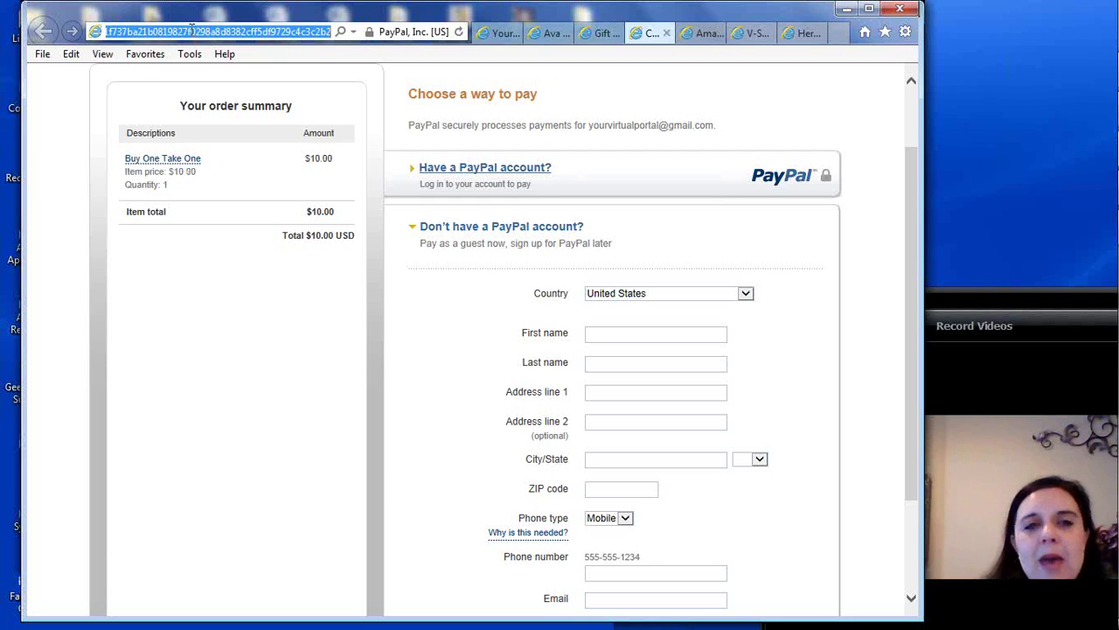
{"action": "left_click", "coordinate": [56, 100]}
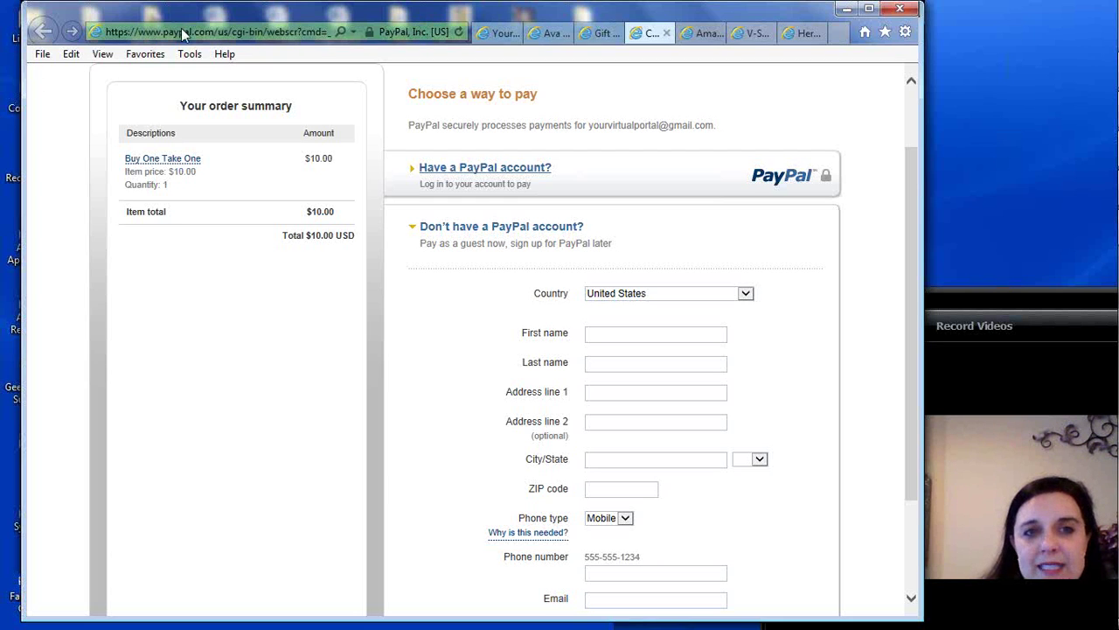
{"action": "left_click", "coordinate": [184, 32]}
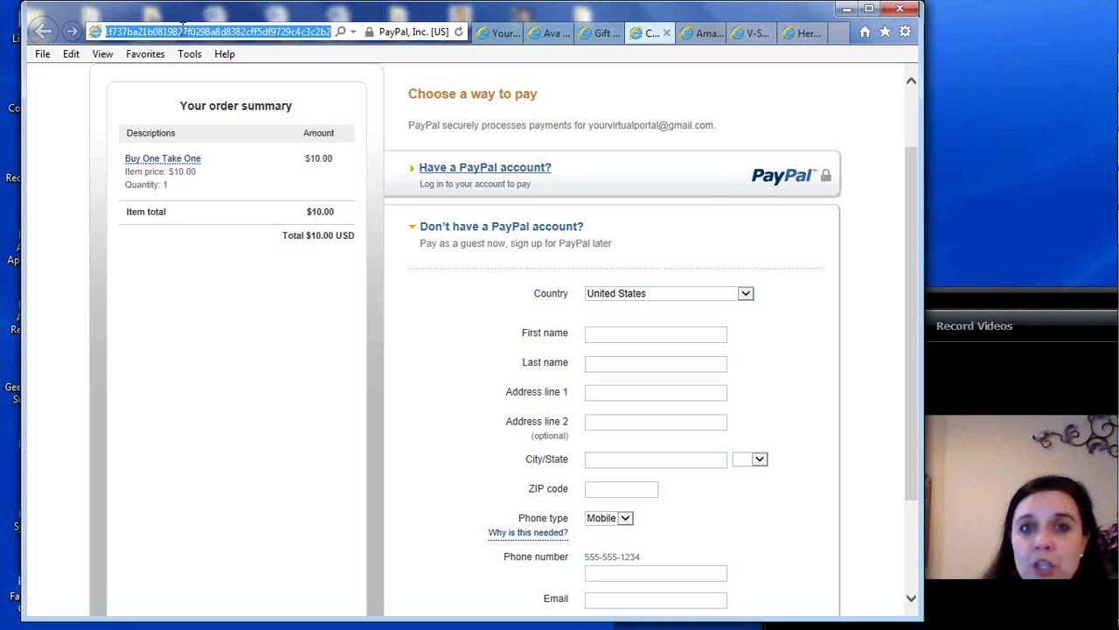
{"action": "right_click", "coordinate": [183, 33]}
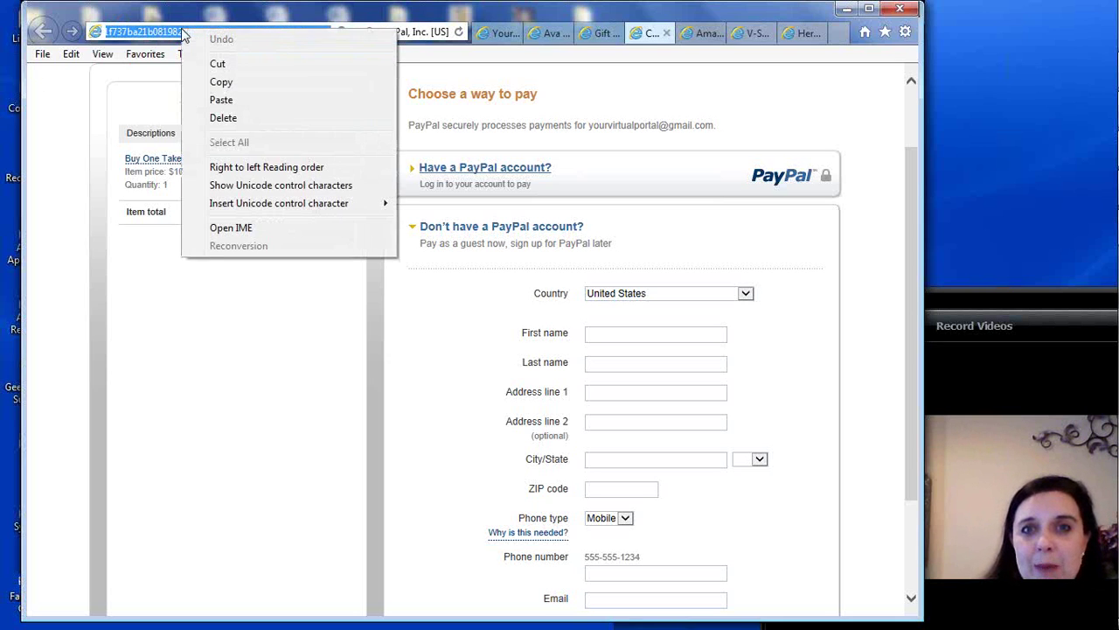
{"action": "left_click", "coordinate": [216, 82]}
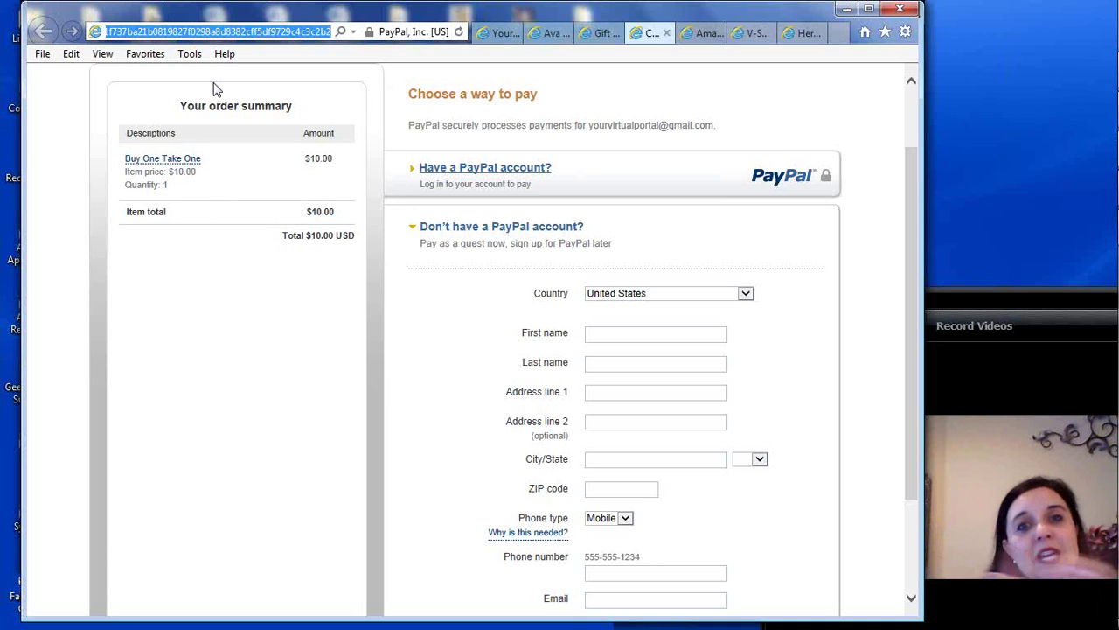
Paste the checkout address into Link 3's URL field in the V-SMART builder
{"action": "left_click", "coordinate": [752, 37]}
{"action": "left_click", "coordinate": [255, 282]}
{"action": "right_click", "coordinate": [253, 289]}
{"action": "left_click", "coordinate": [291, 369]}
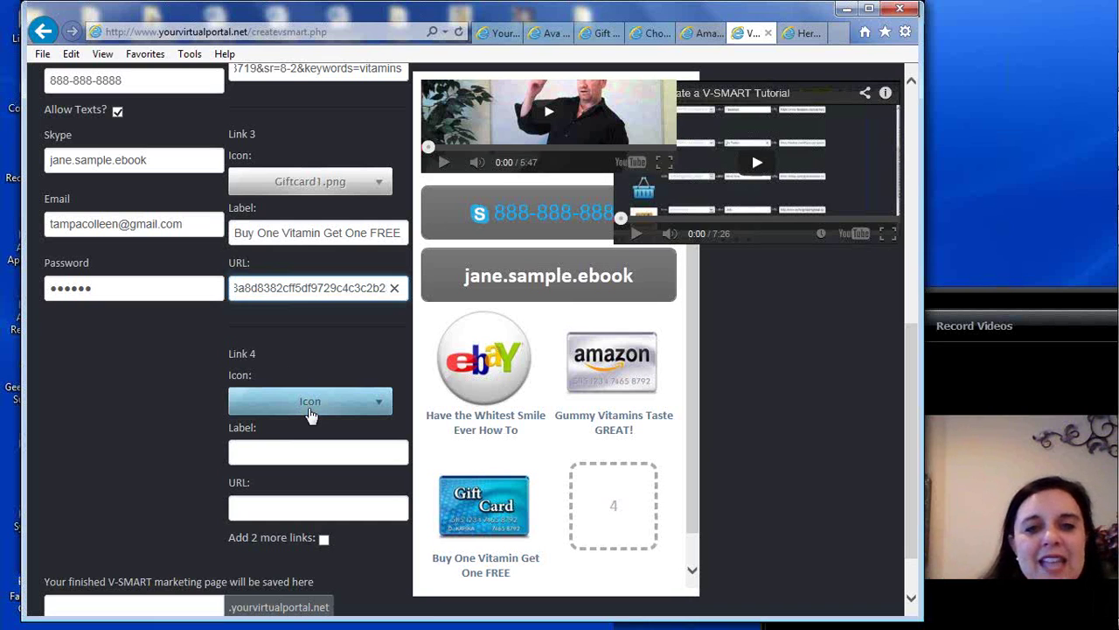
Close the PayPal checkout, Amazon vitamins and Herbalife video tabs, ending on the V-SMART builder
{"action": "left_click", "coordinate": [599, 35]}
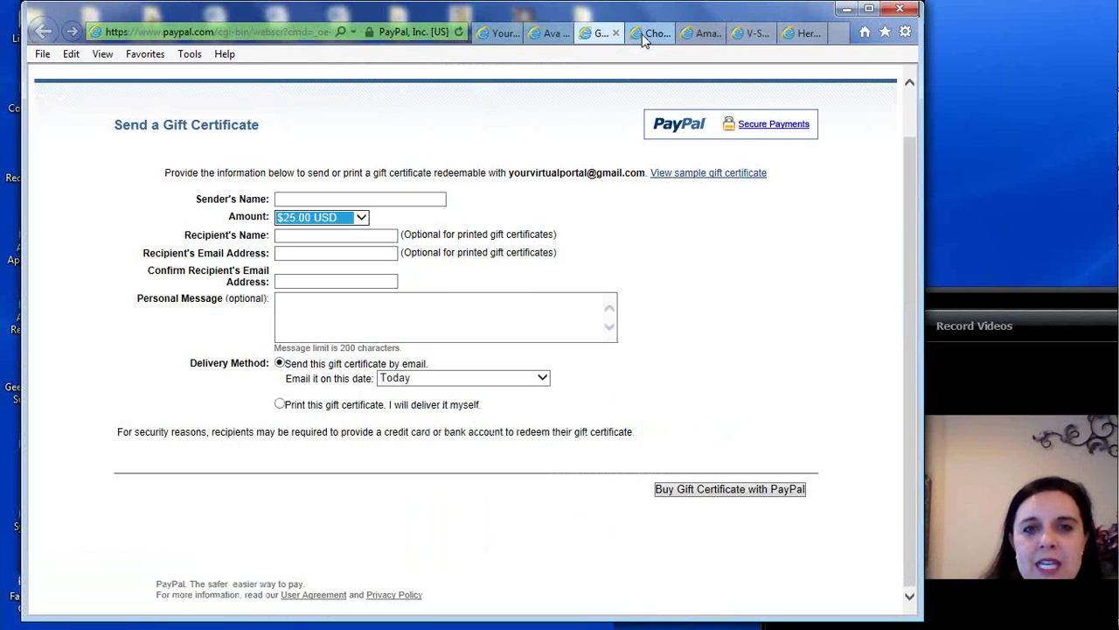
{"action": "left_click", "coordinate": [645, 35]}
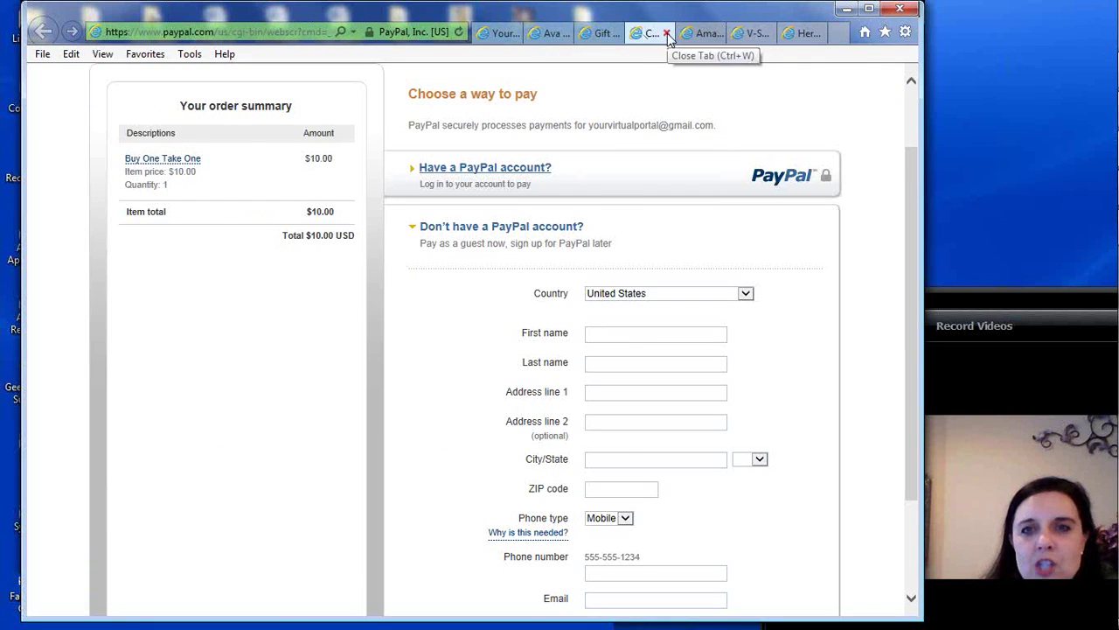
{"action": "left_click", "coordinate": [667, 34]}
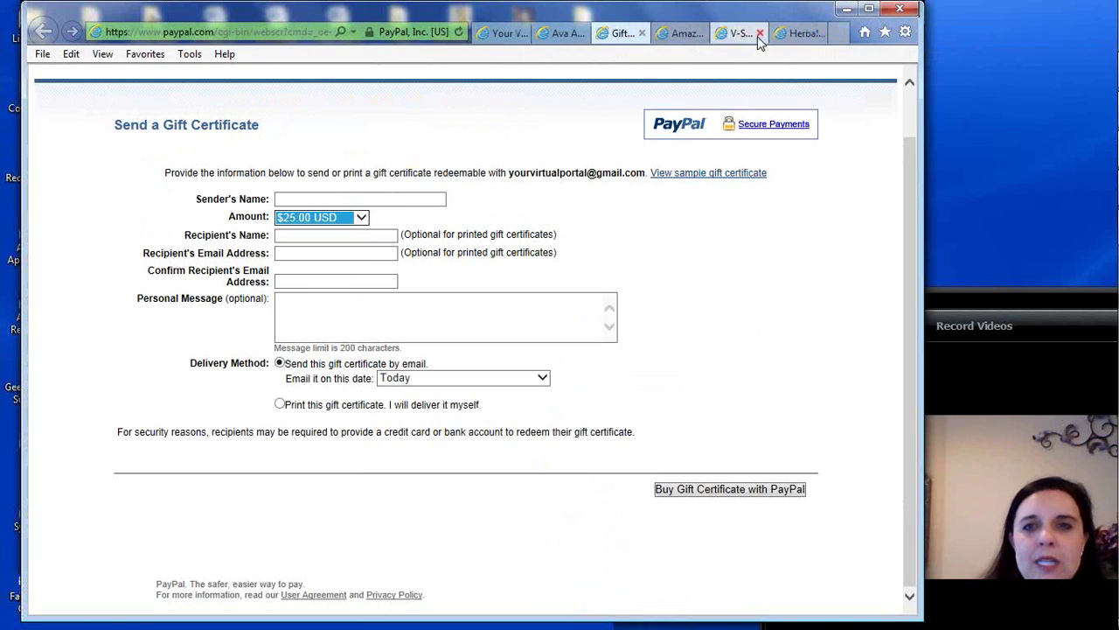
{"action": "left_click", "coordinate": [683, 35]}
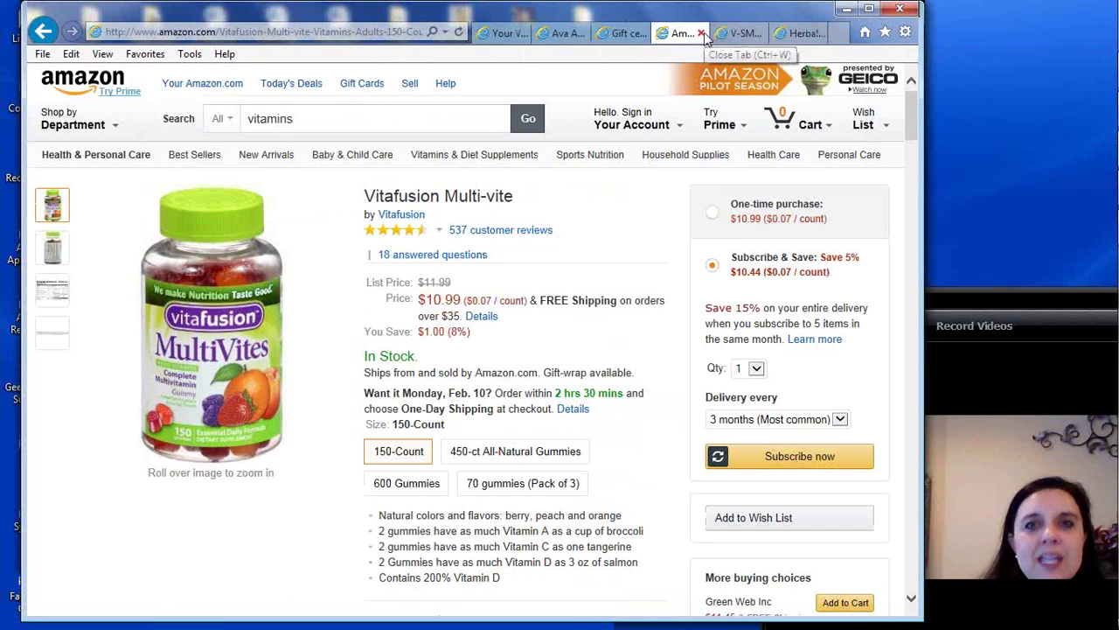
{"action": "left_click", "coordinate": [701, 34]}
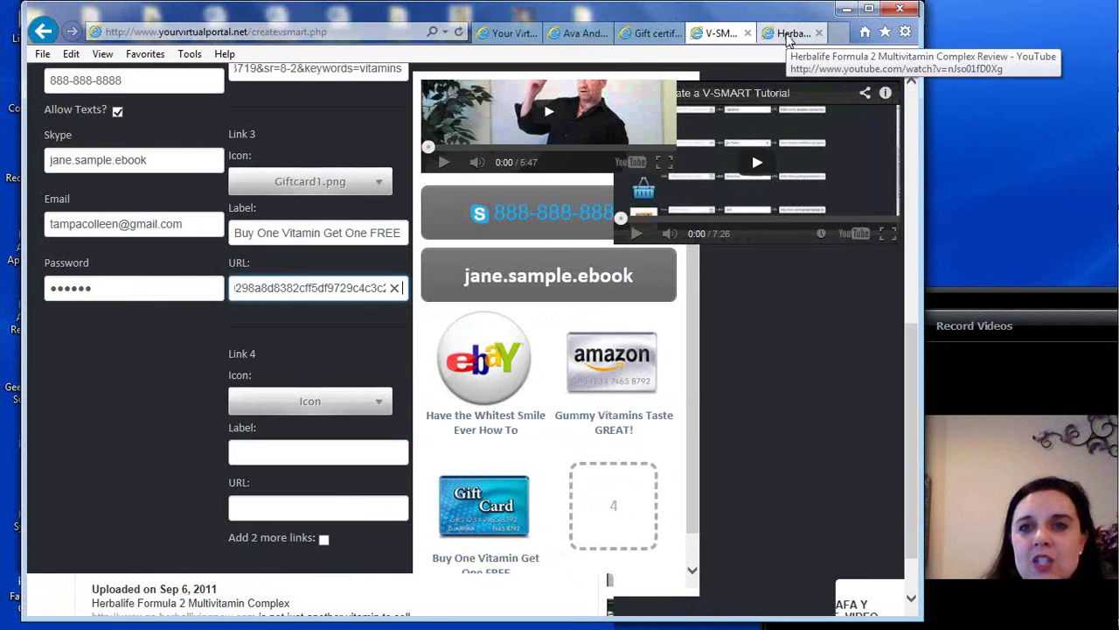
{"action": "left_click", "coordinate": [789, 35]}
{"action": "left_click", "coordinate": [818, 33]}
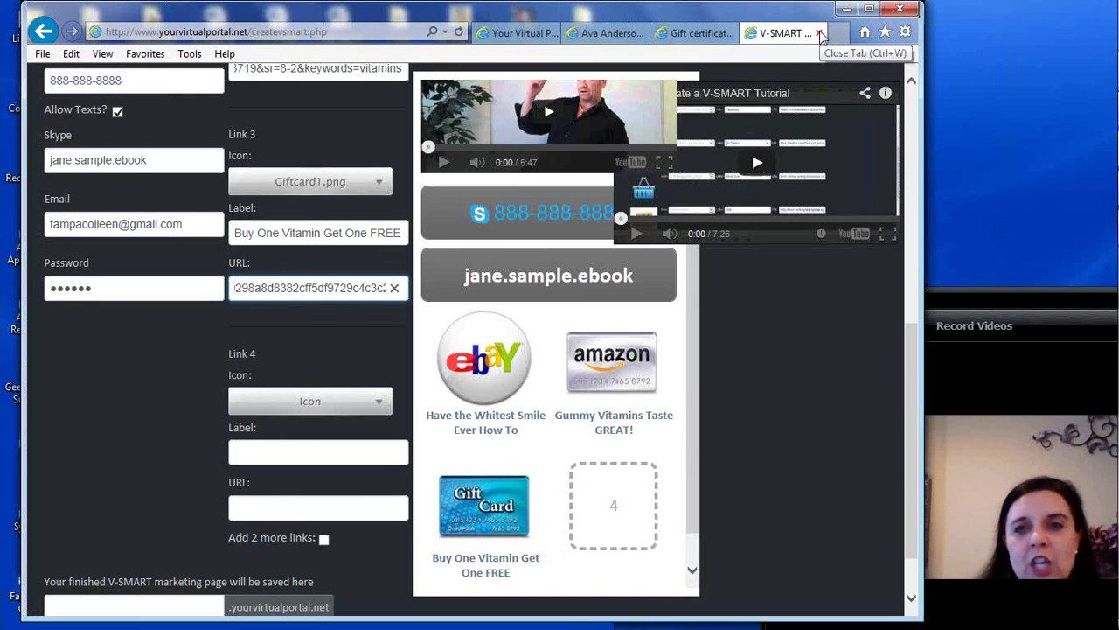
{"action": "left_click", "coordinate": [676, 35]}
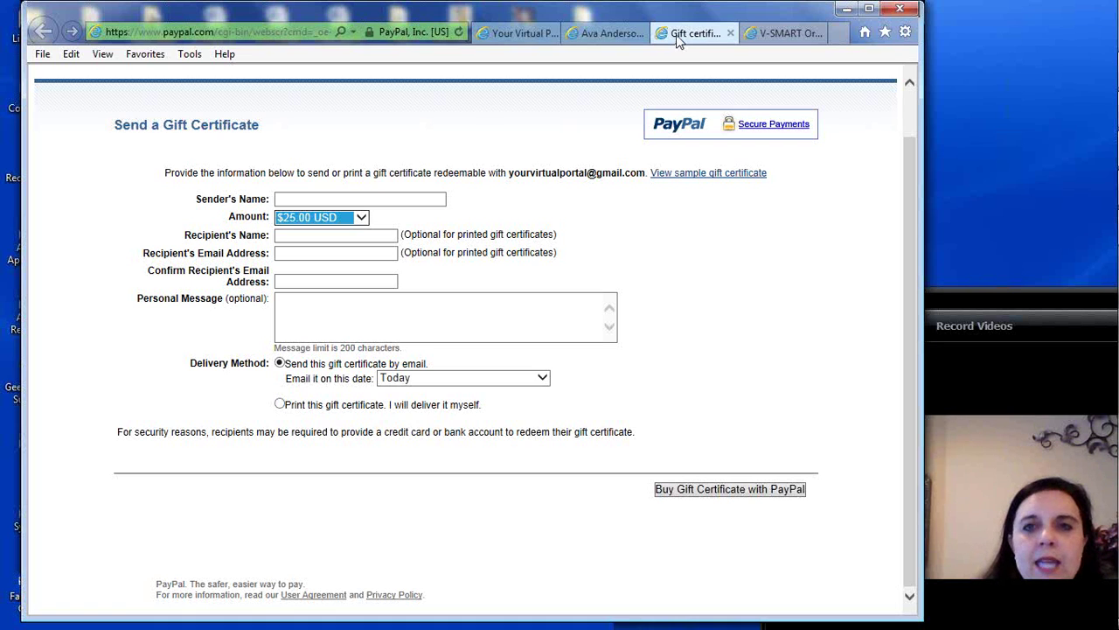
{"action": "left_click", "coordinate": [787, 33]}
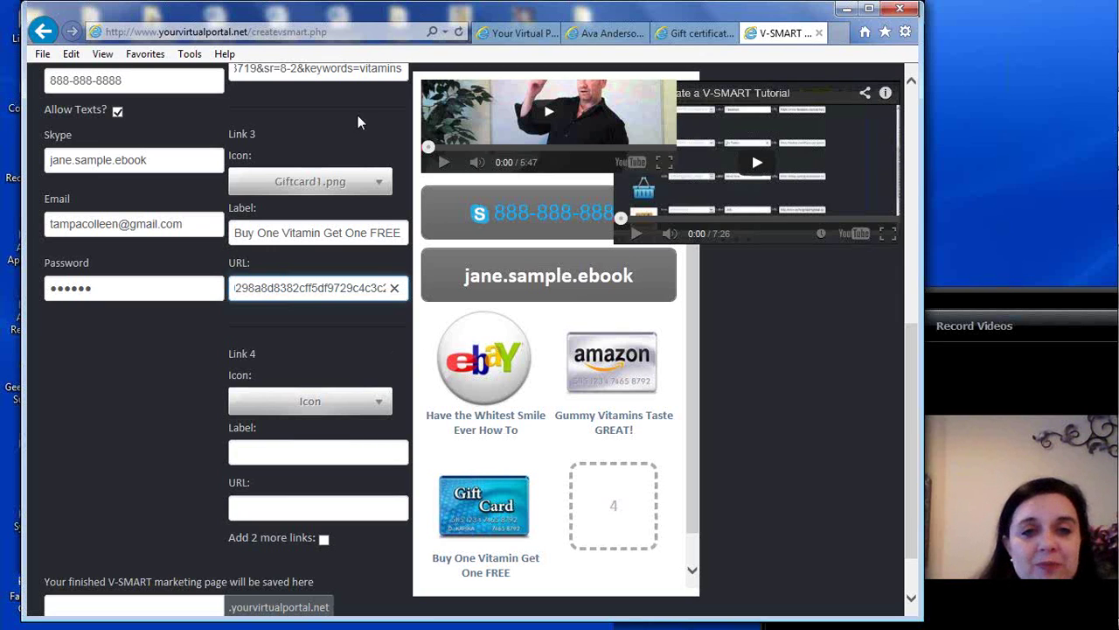
Set Link 3's icon to ShoppingBasket2.png
{"action": "left_click", "coordinate": [380, 185]}
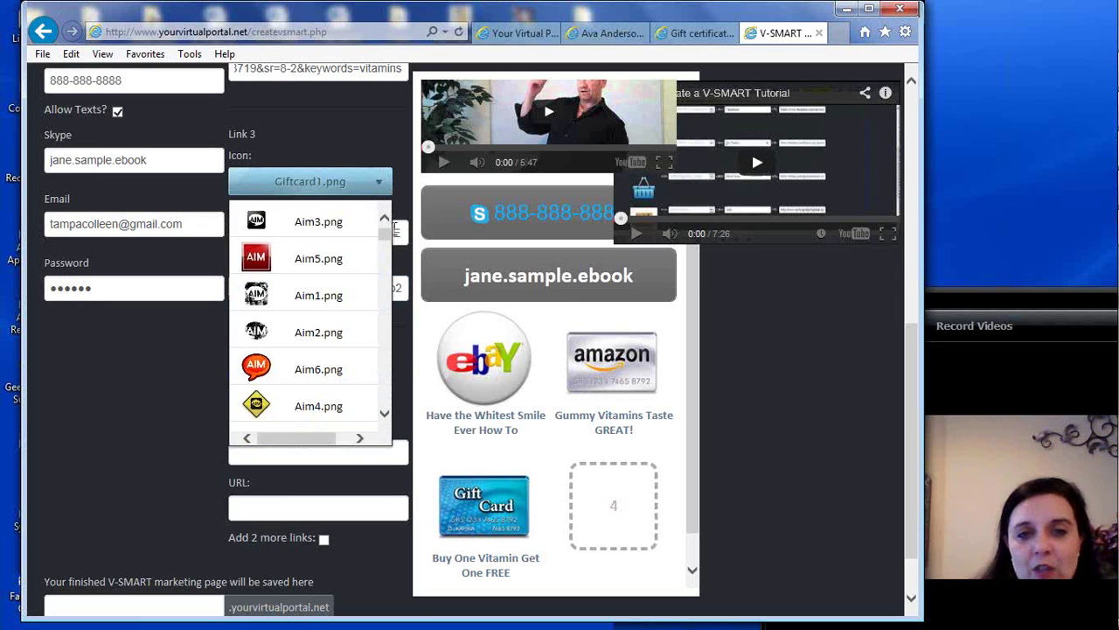
{"action": "scroll", "coordinate": [382, 251], "scroll_direction": "down", "scroll_amount": 1}
{"action": "left_click_drag", "start_coordinate": [382, 251], "coordinate": [379, 305]}
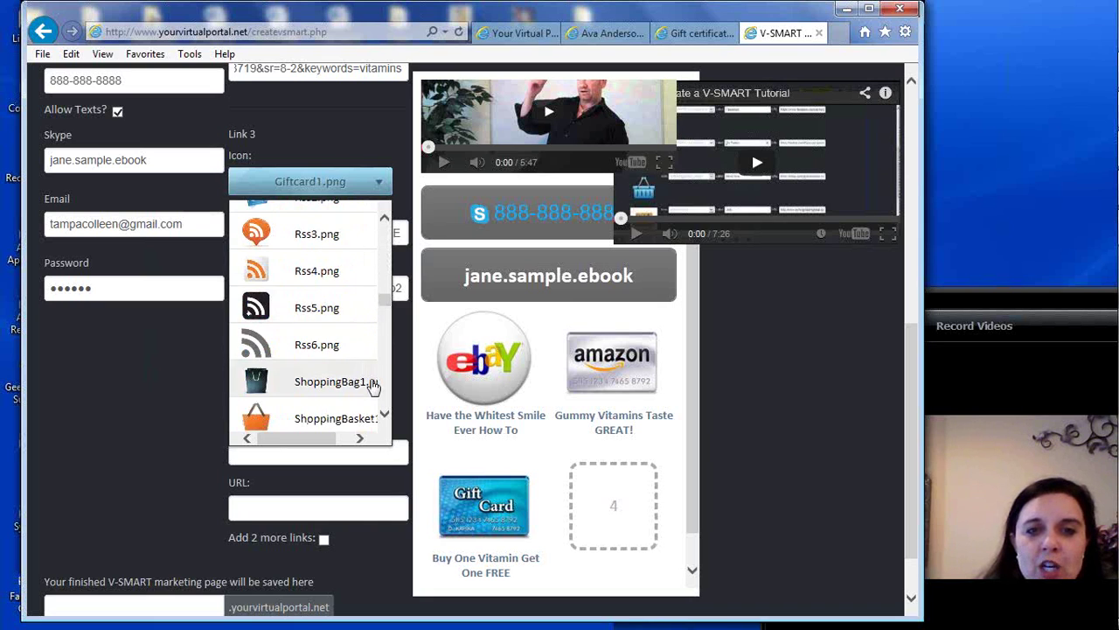
{"action": "left_click", "coordinate": [385, 416]}
{"action": "left_click", "coordinate": [385, 415]}
{"action": "left_click", "coordinate": [385, 415]}
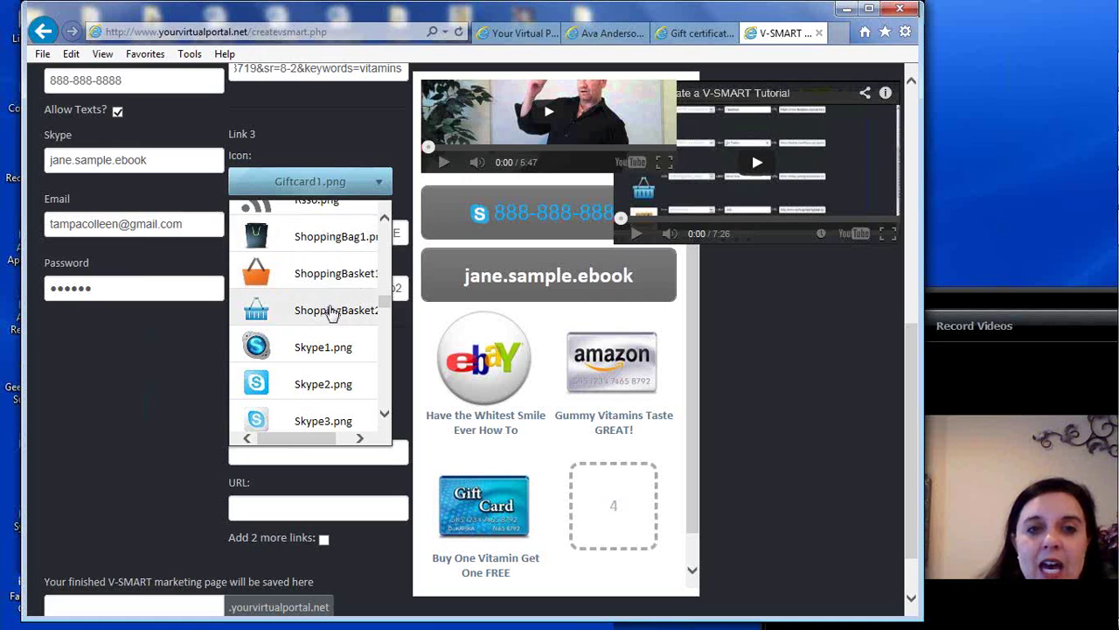
{"action": "left_click", "coordinate": [326, 312]}
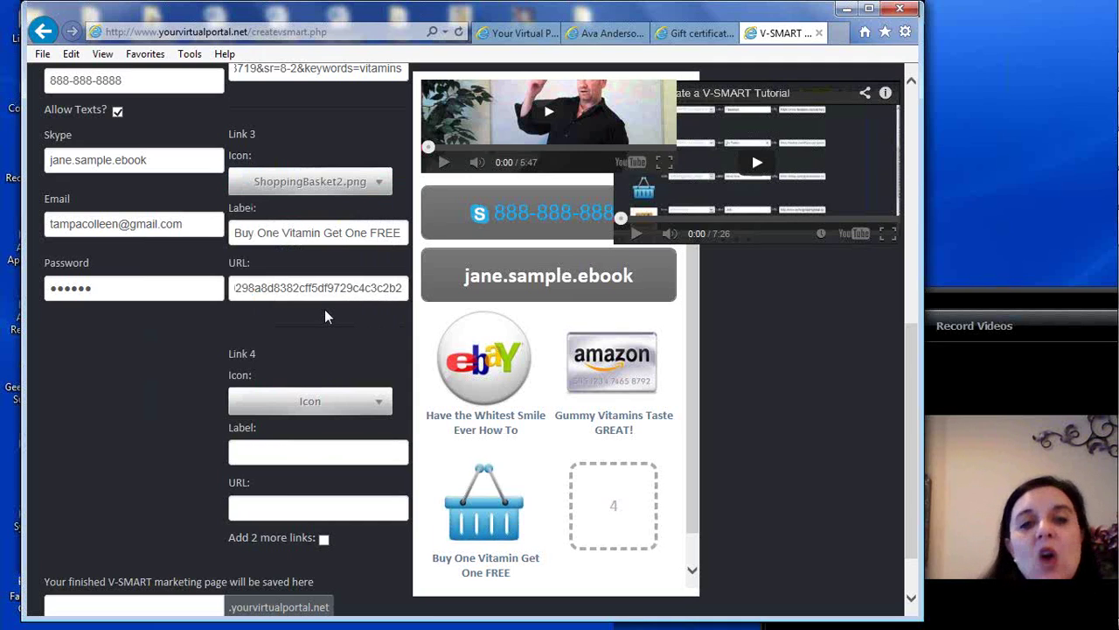
Set Link 4's icon to Giftcard1.png
{"action": "left_click", "coordinate": [329, 411]}
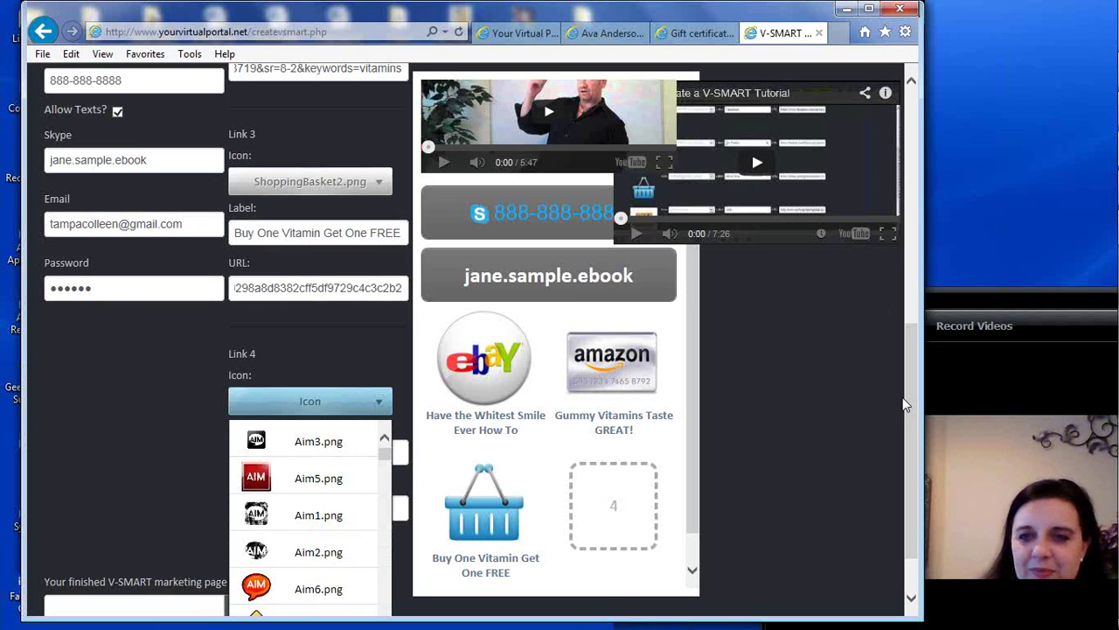
{"action": "left_click_drag", "start_coordinate": [911, 366], "coordinate": [911, 402]}
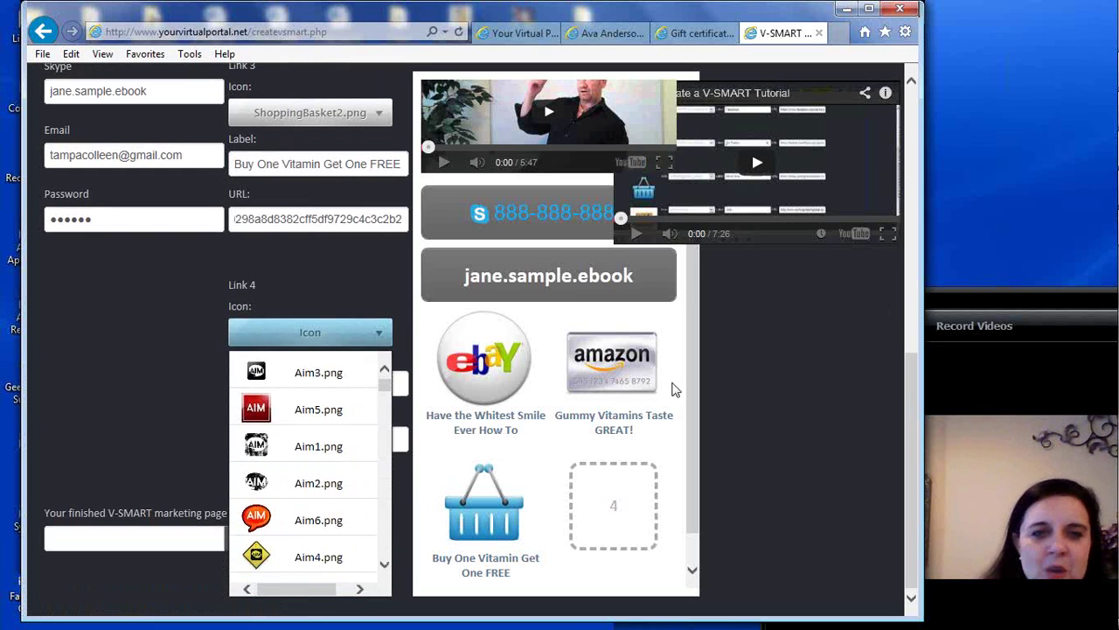
{"action": "left_click_drag", "start_coordinate": [384, 388], "coordinate": [388, 517]}
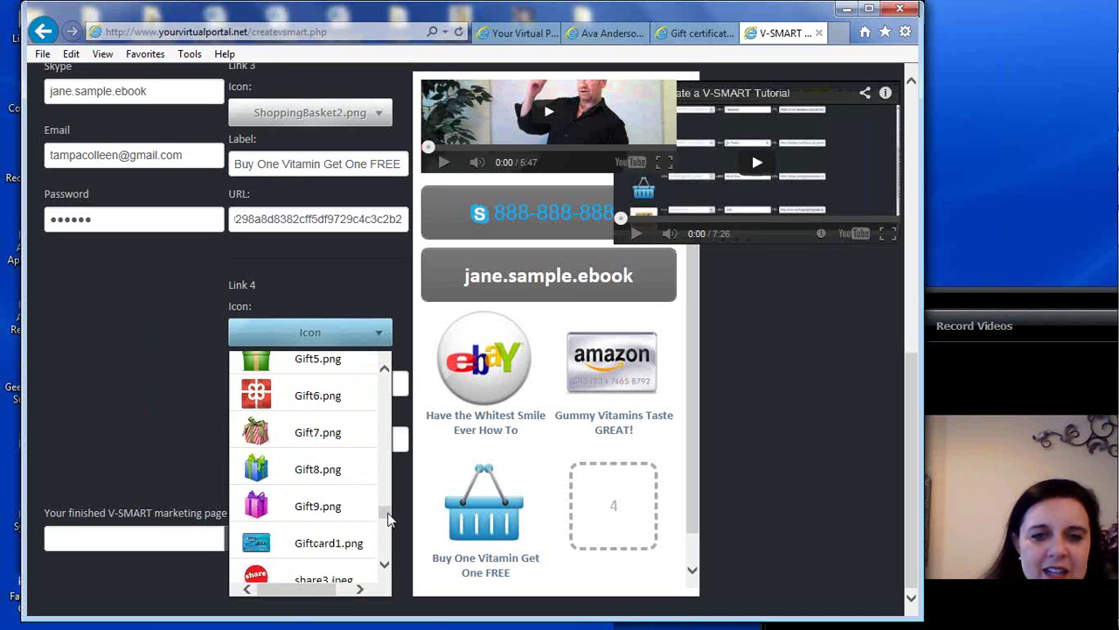
{"action": "left_click", "coordinate": [323, 549]}
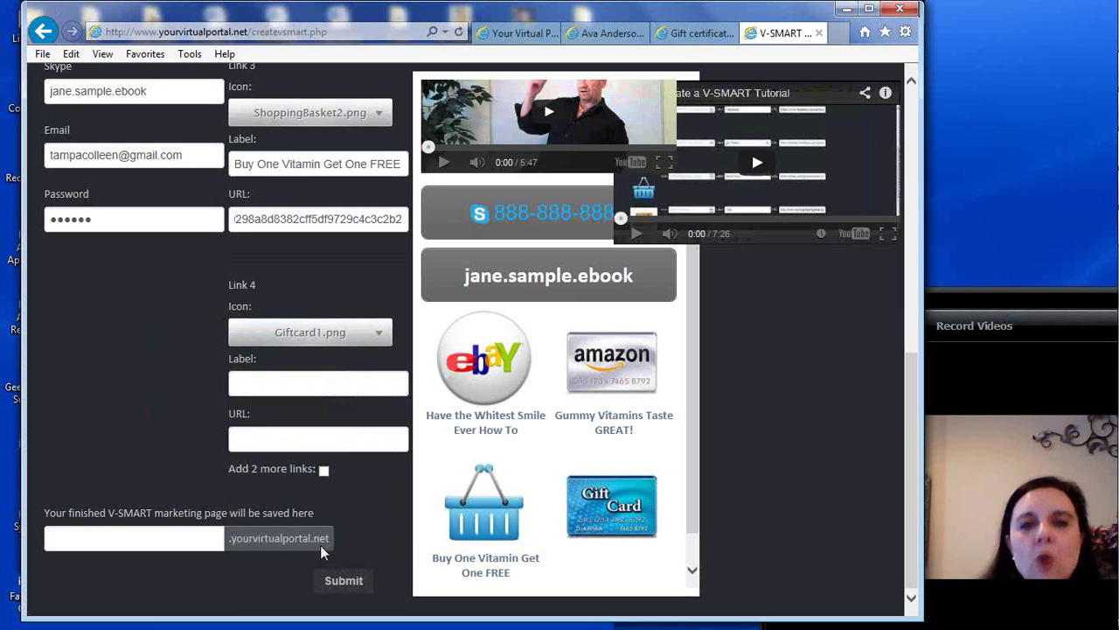
{"action": "left_click", "coordinate": [680, 33]}
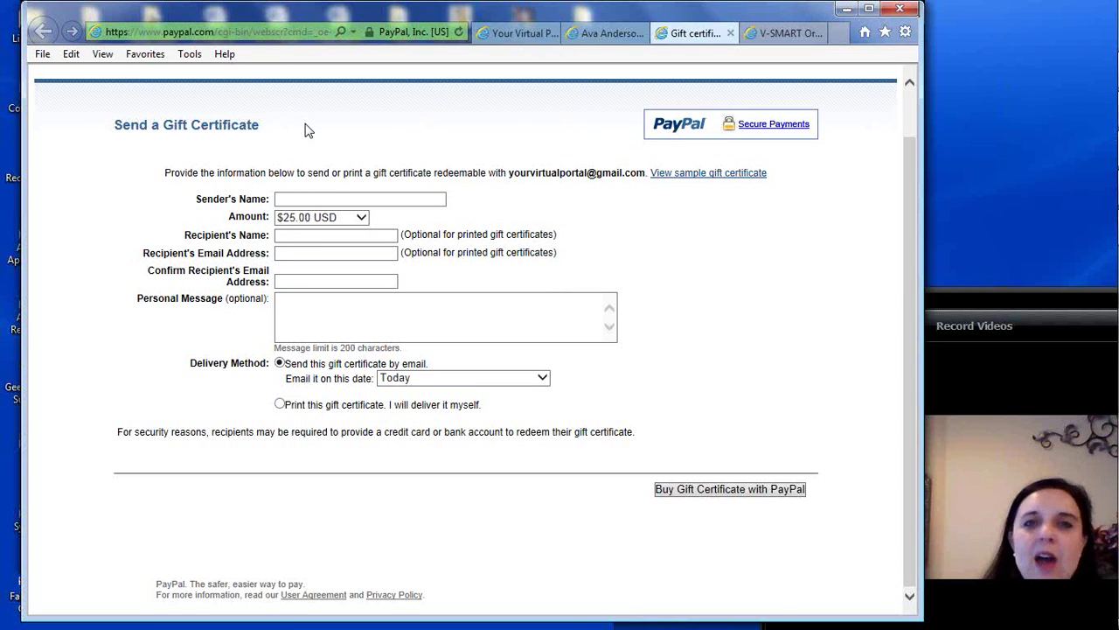
Copy the gift certificate page address, leaving the amount at $25.00 USD
{"action": "left_click", "coordinate": [219, 35]}
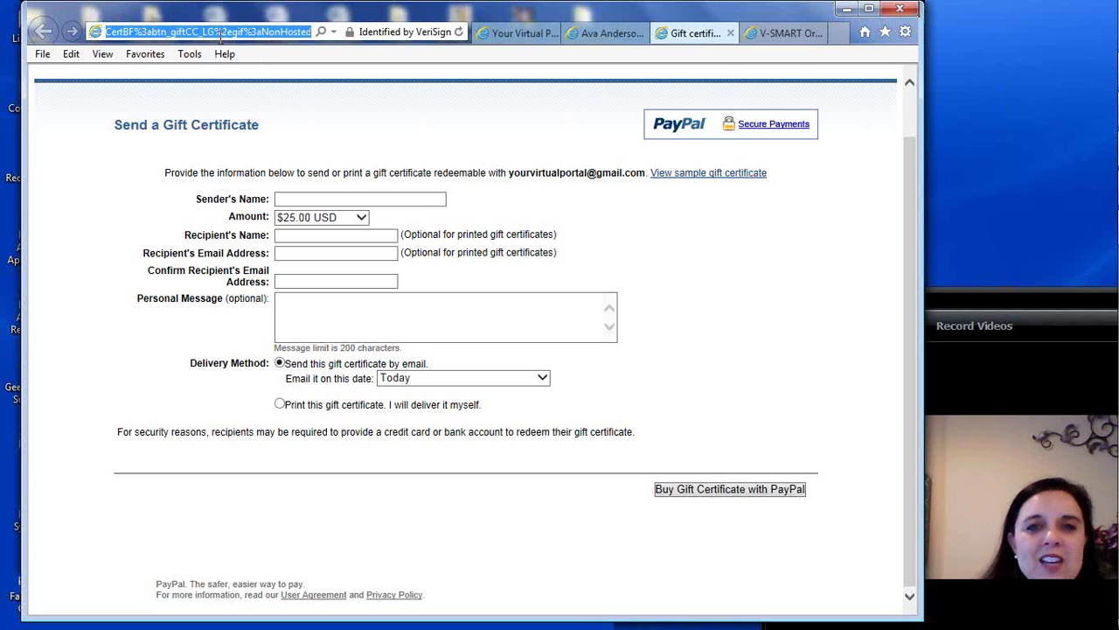
{"action": "right_click", "coordinate": [220, 38]}
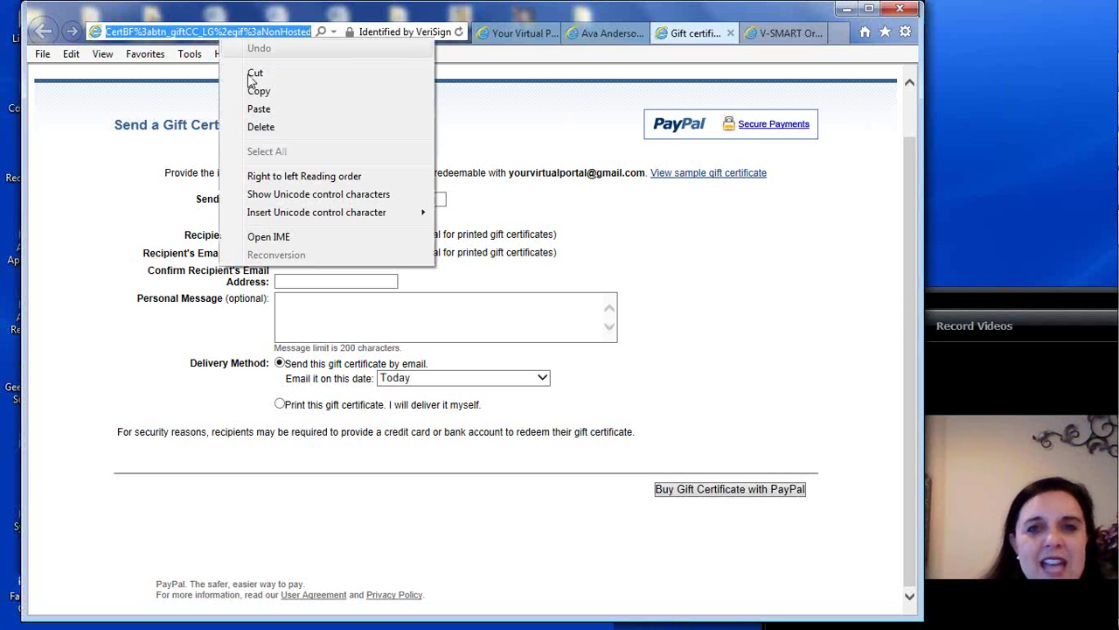
{"action": "left_click", "coordinate": [272, 98]}
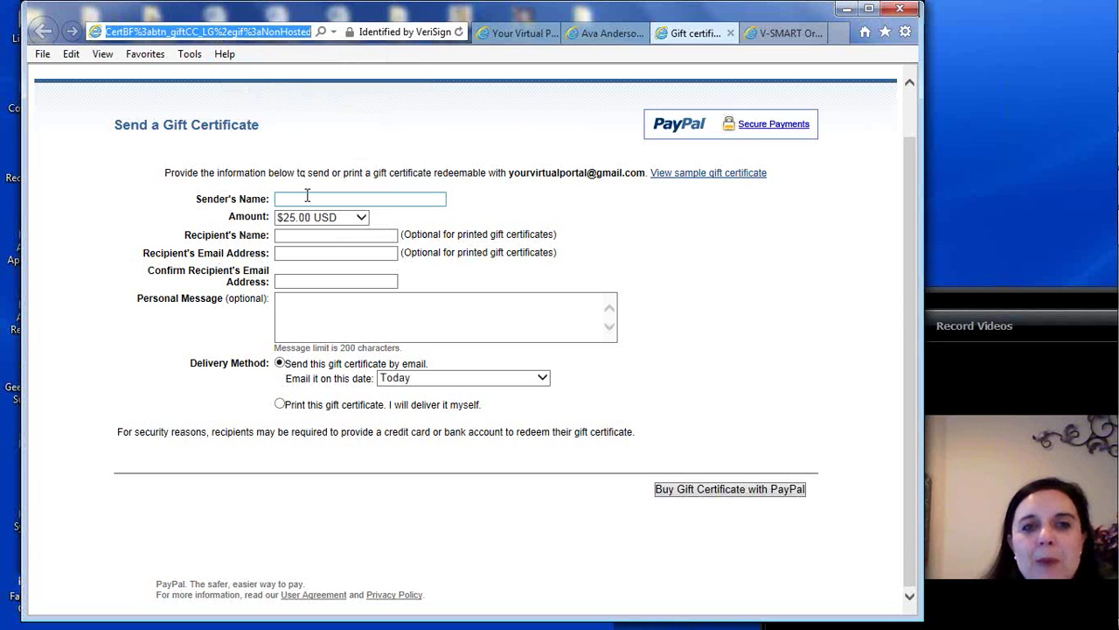
{"action": "left_click", "coordinate": [359, 218]}
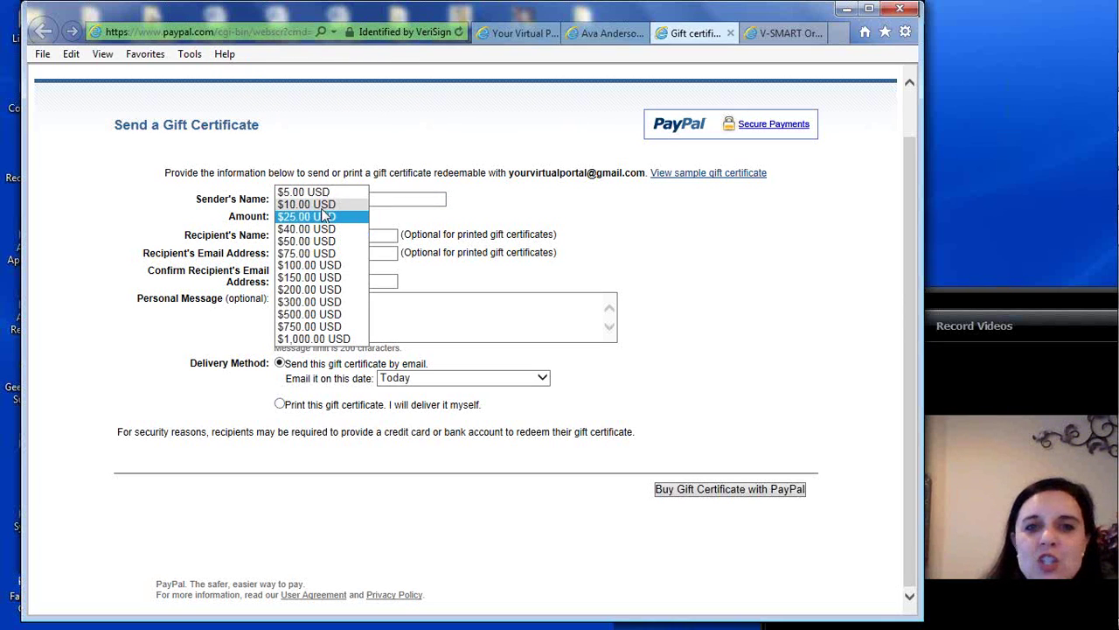
{"action": "left_click", "coordinate": [345, 205]}
{"action": "left_click", "coordinate": [360, 225]}
{"action": "left_click", "coordinate": [335, 233]}
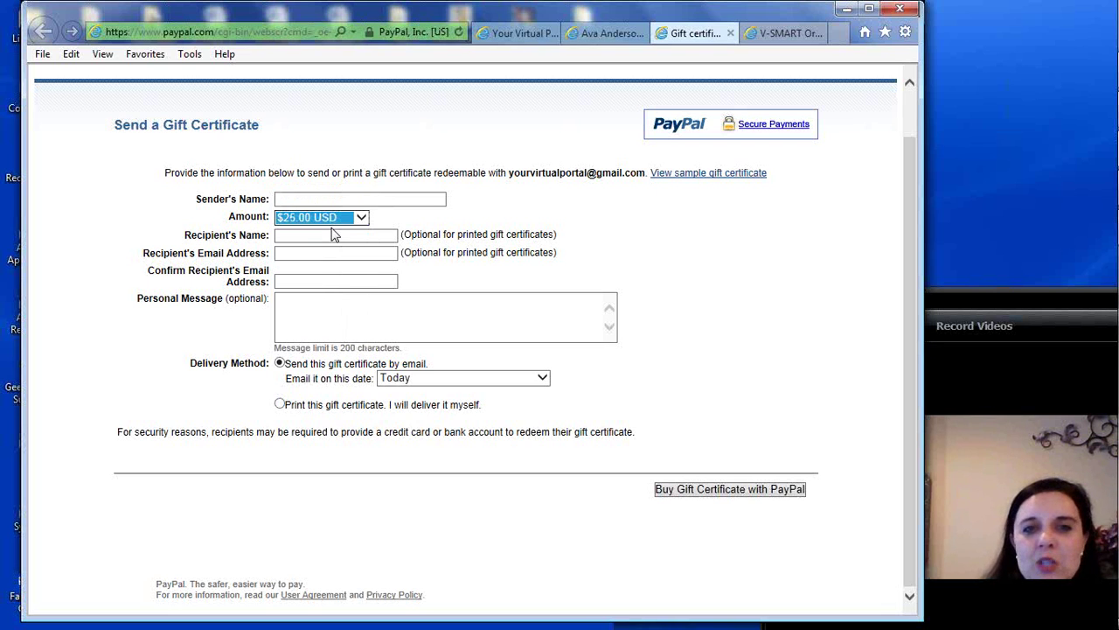
Paste the PayPal gift certificate address into Link 4's URL field
{"action": "left_click", "coordinate": [785, 34]}
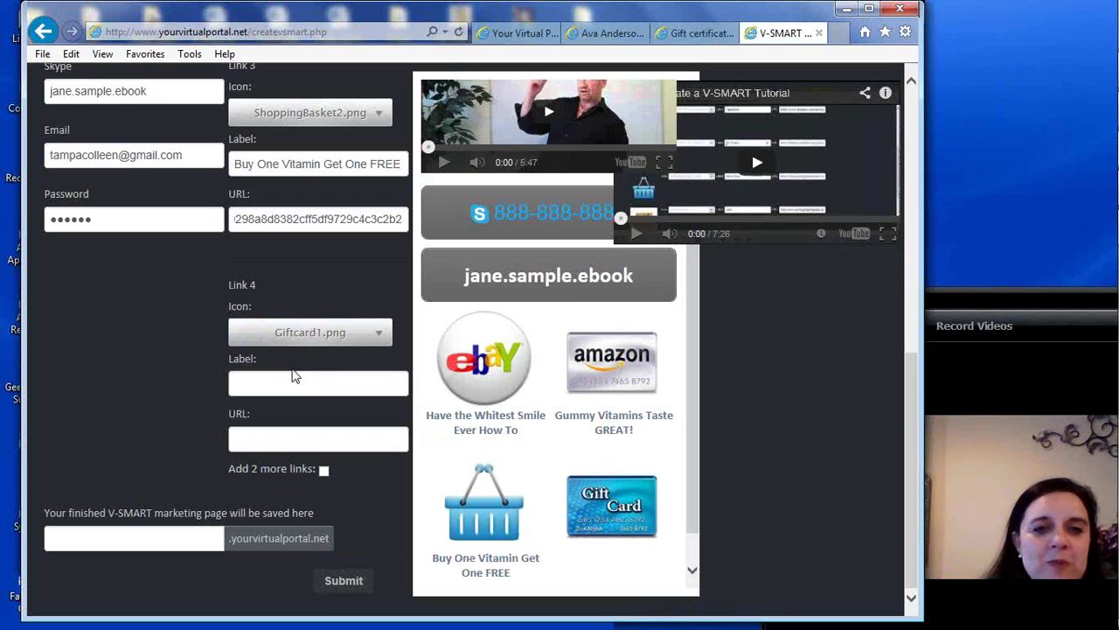
{"action": "left_click", "coordinate": [259, 447]}
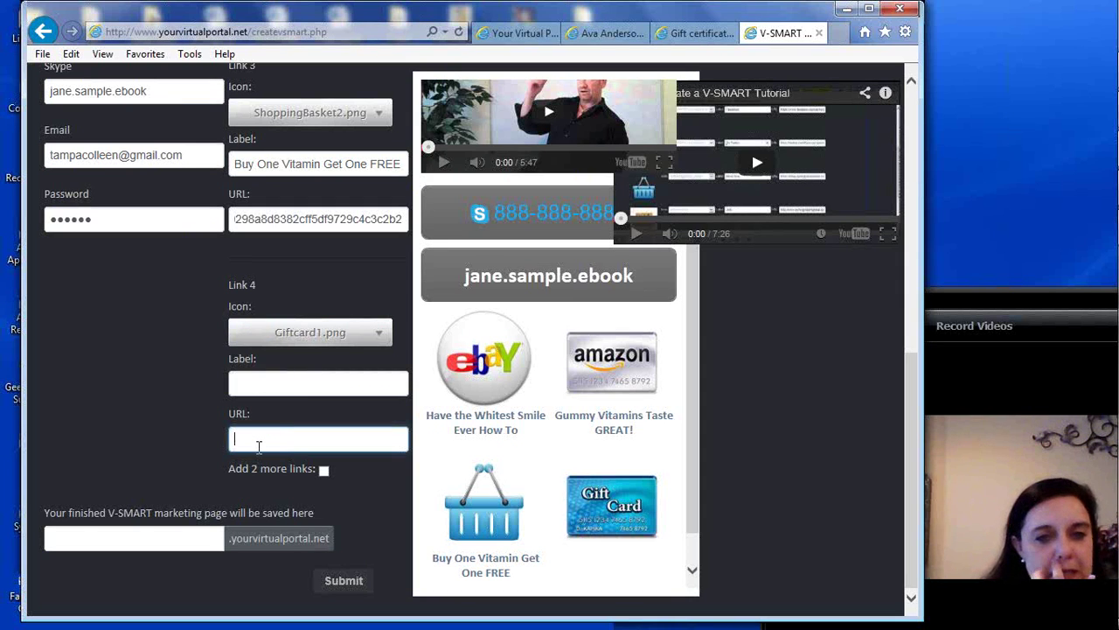
{"action": "right_click", "coordinate": [258, 446]}
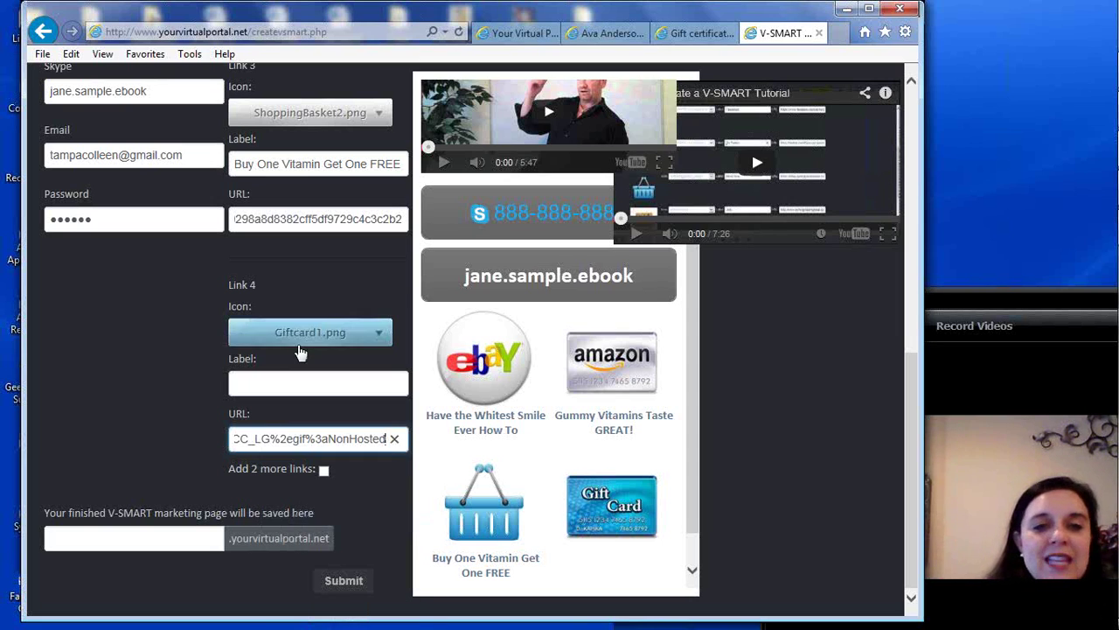
{"action": "left_click", "coordinate": [284, 390]}
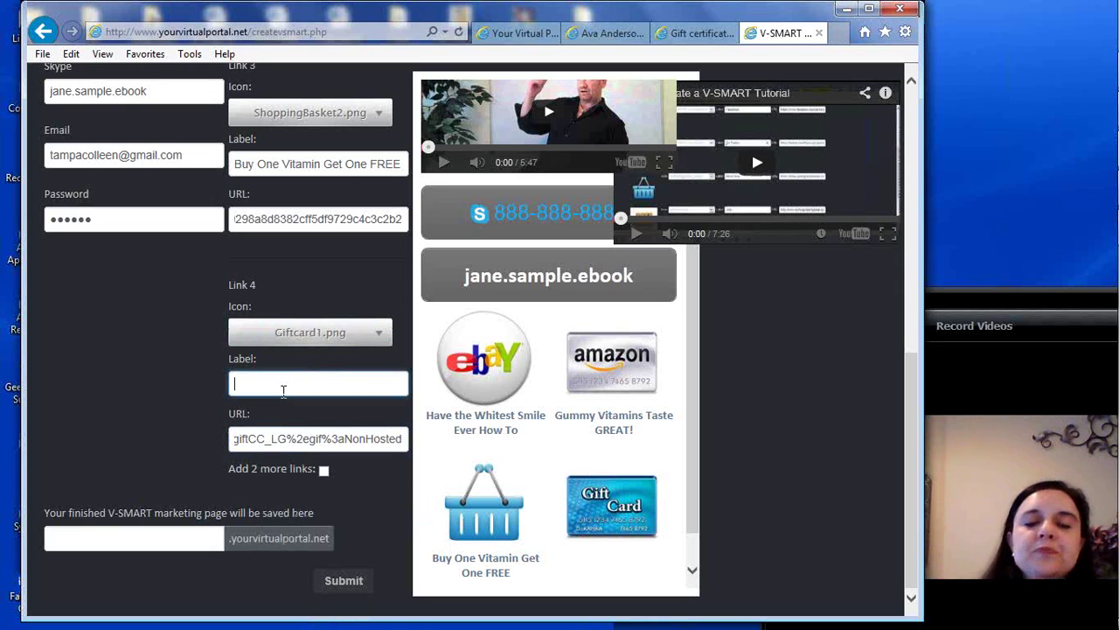
Label Link 4 "$30 Gift Card for ONLY $25" and add two more link slots
{"action": "type", "text": "$25 G"}
{"action": "key", "text": "BackSpace"}
{"action": "key", "text": "BackSpace"}
{"action": "key", "text": "BackSpace"}
{"action": "key", "text": "BackSpace"}
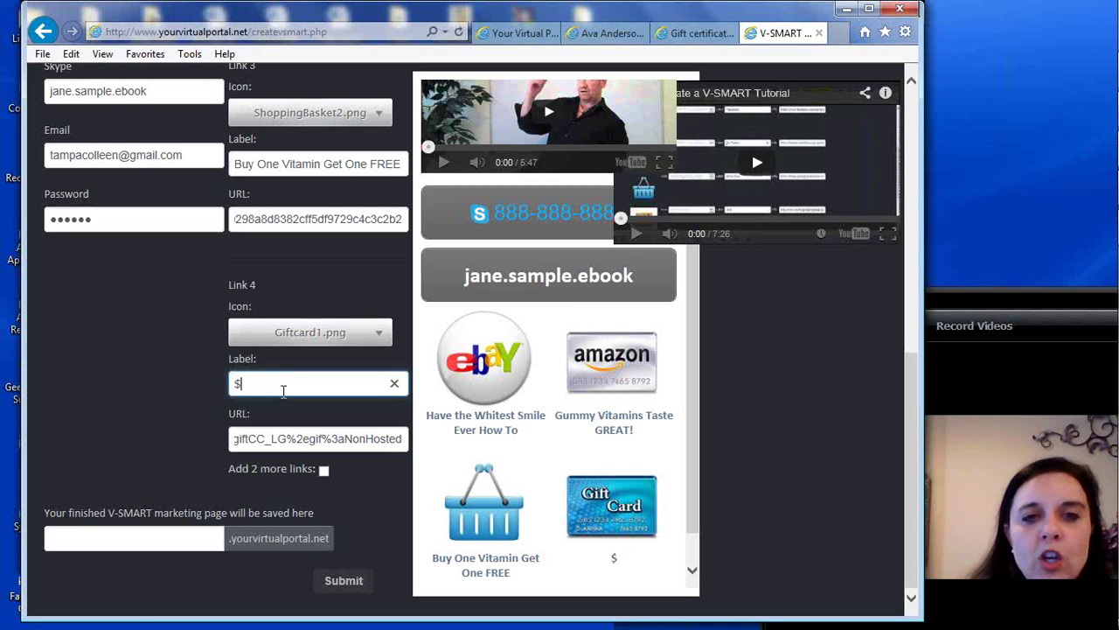
{"action": "type", "text": "30 Gift Card for ONLY $25"}
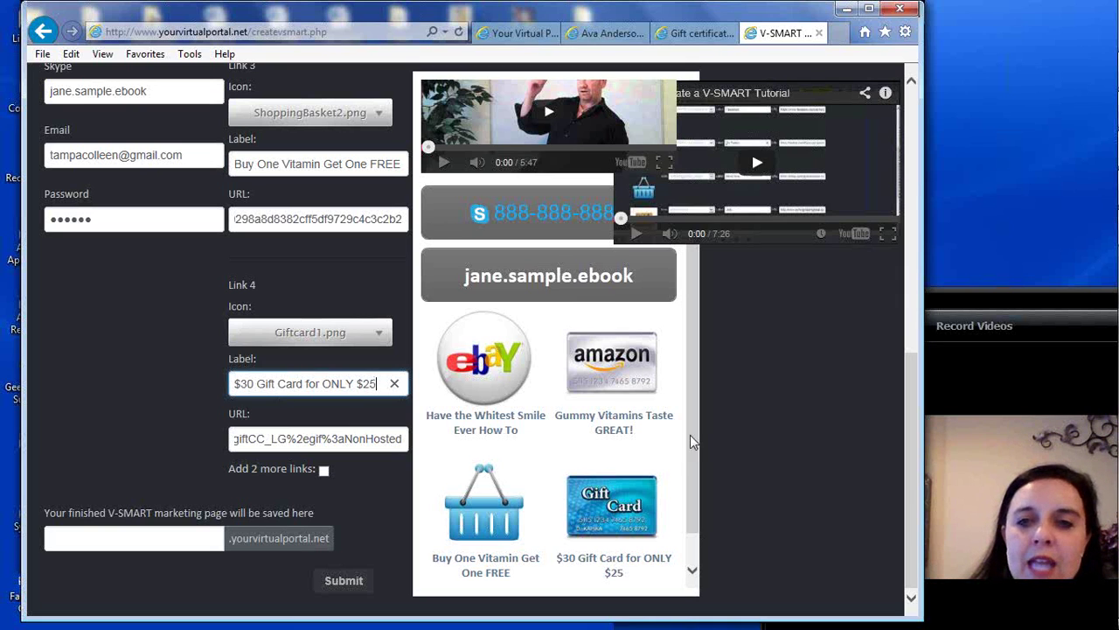
{"action": "left_click_drag", "start_coordinate": [694, 424], "coordinate": [694, 470]}
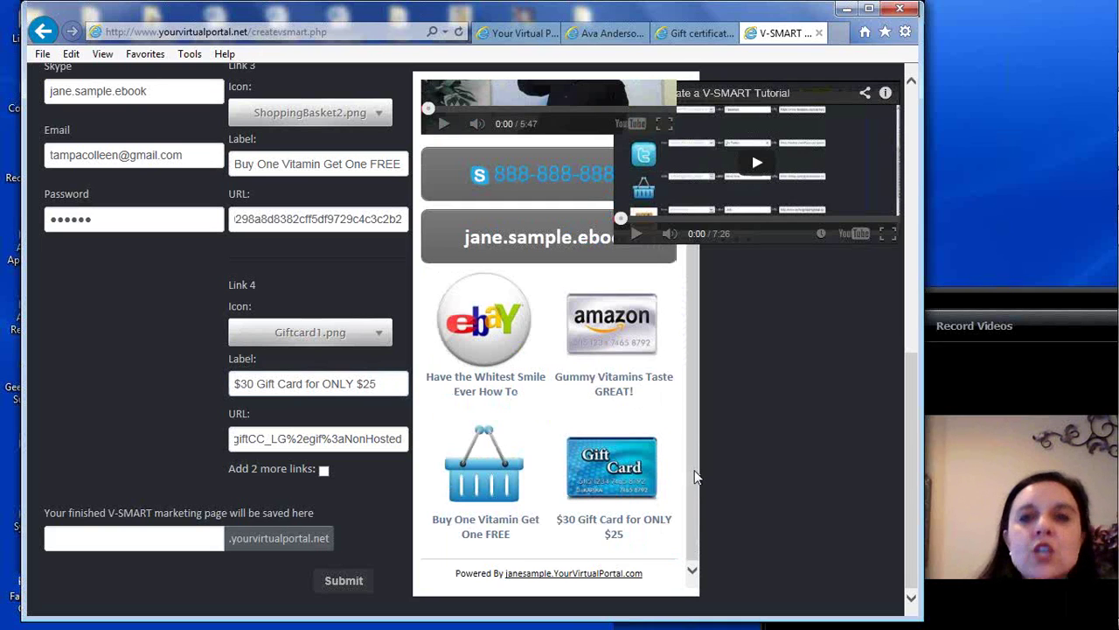
{"action": "left_click", "coordinate": [324, 473]}
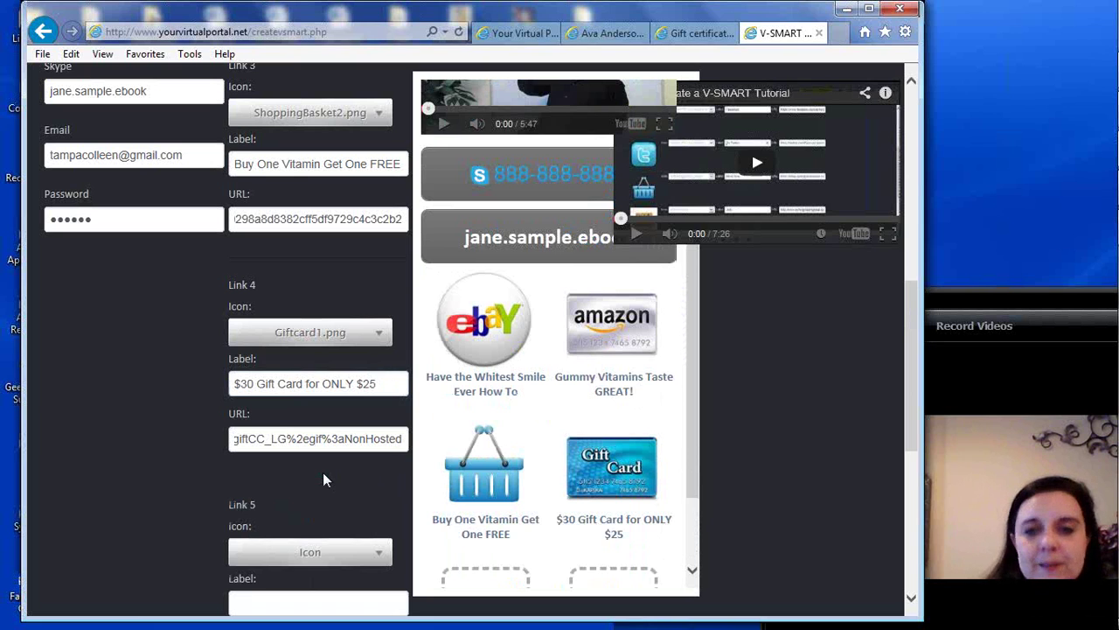
Set Link 5's icon to Facebook4.png so a Facebook logo shows in the preview
{"action": "left_click_drag", "start_coordinate": [911, 296], "coordinate": [913, 418]}
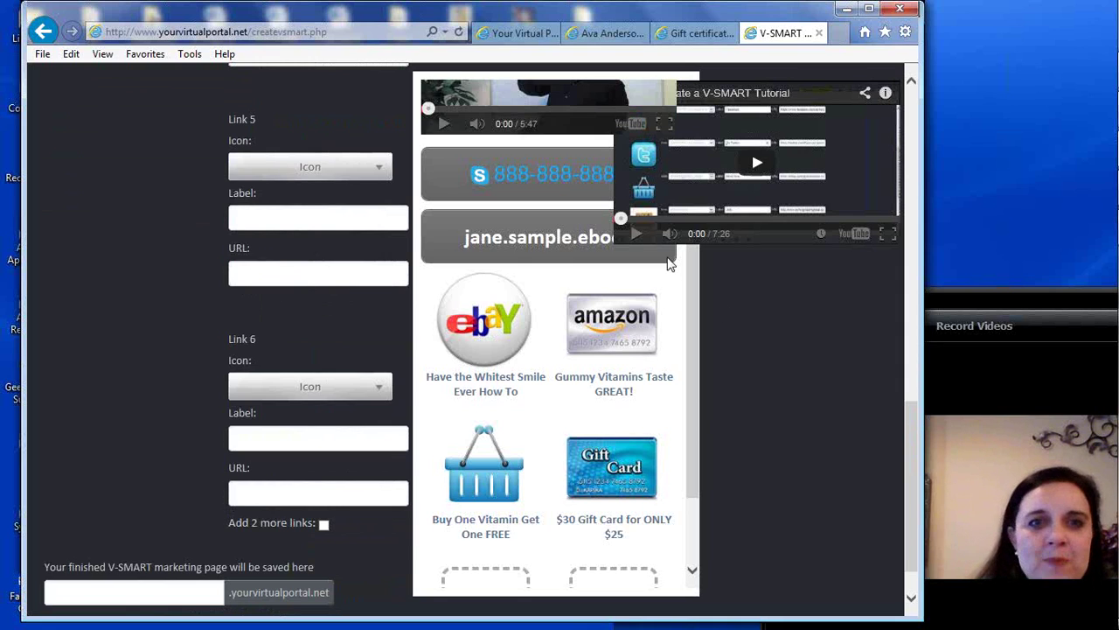
{"action": "left_click", "coordinate": [338, 174]}
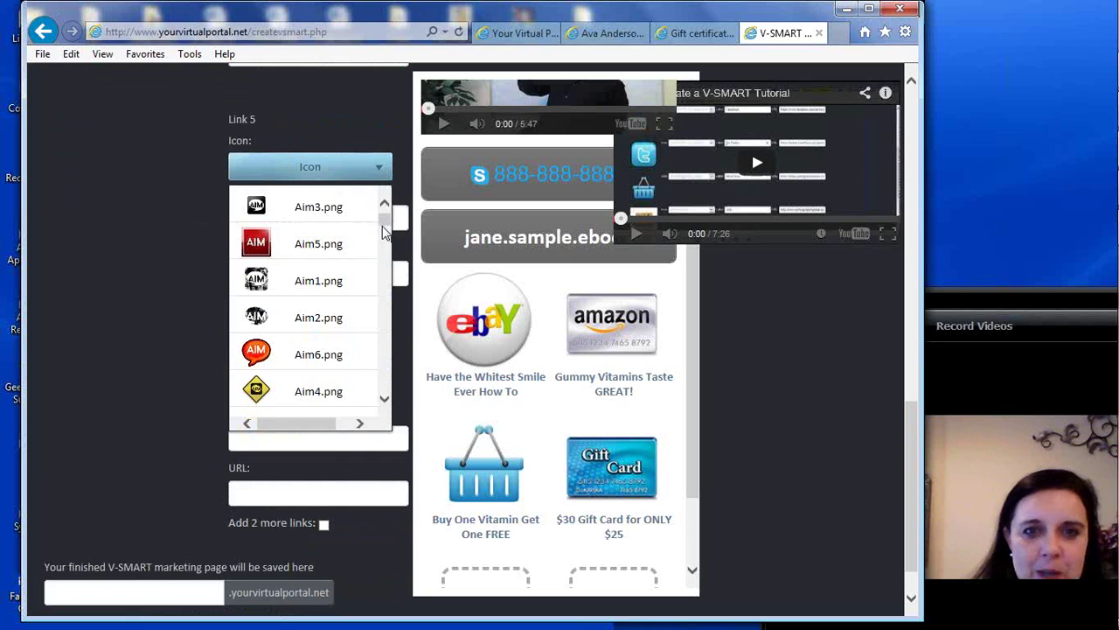
{"action": "left_click_drag", "start_coordinate": [385, 218], "coordinate": [385, 245]}
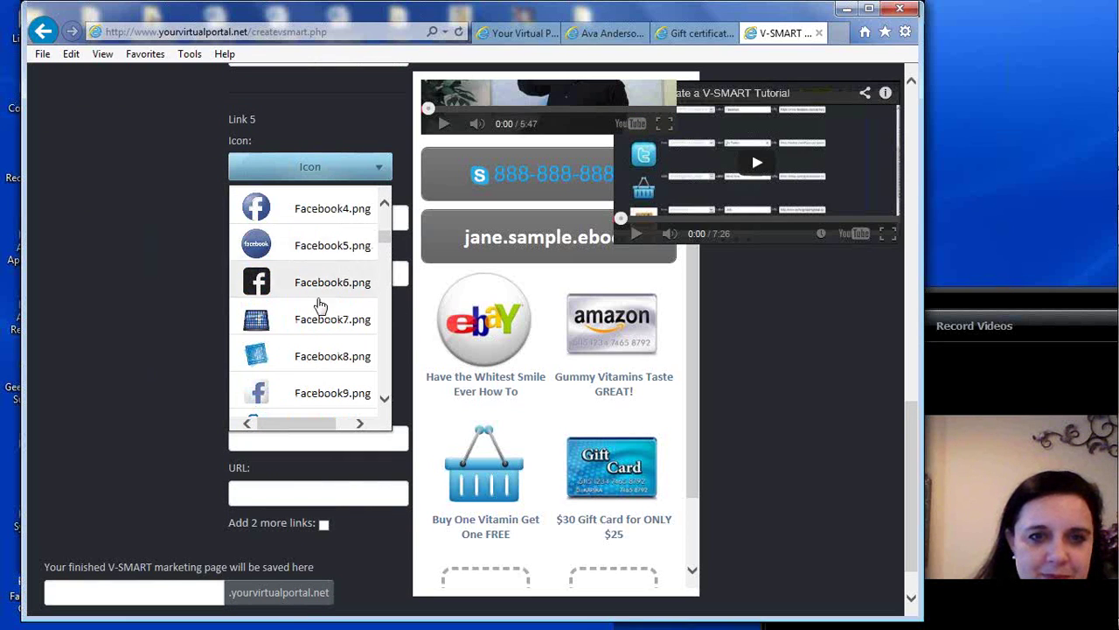
{"action": "left_click", "coordinate": [330, 213]}
{"action": "left_click_drag", "start_coordinate": [689, 316], "coordinate": [695, 387]}
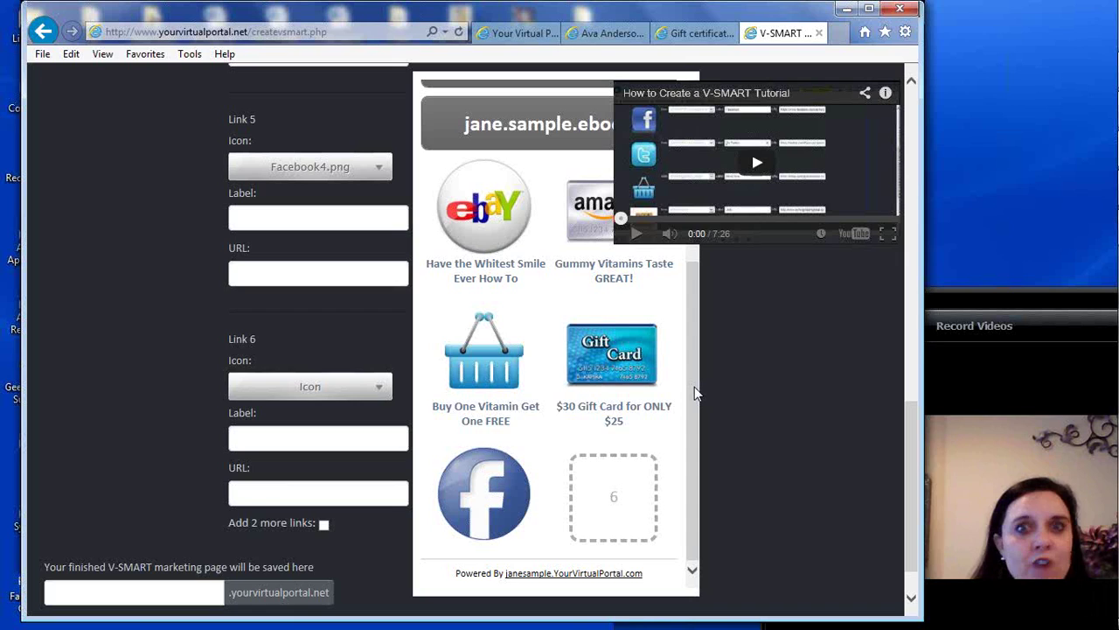
{"action": "left_click", "coordinate": [300, 219]}
Enter "Get the Latest Discount Info" as Link 5's label, then open a new browser tab
{"action": "type", "text": "Ge"}
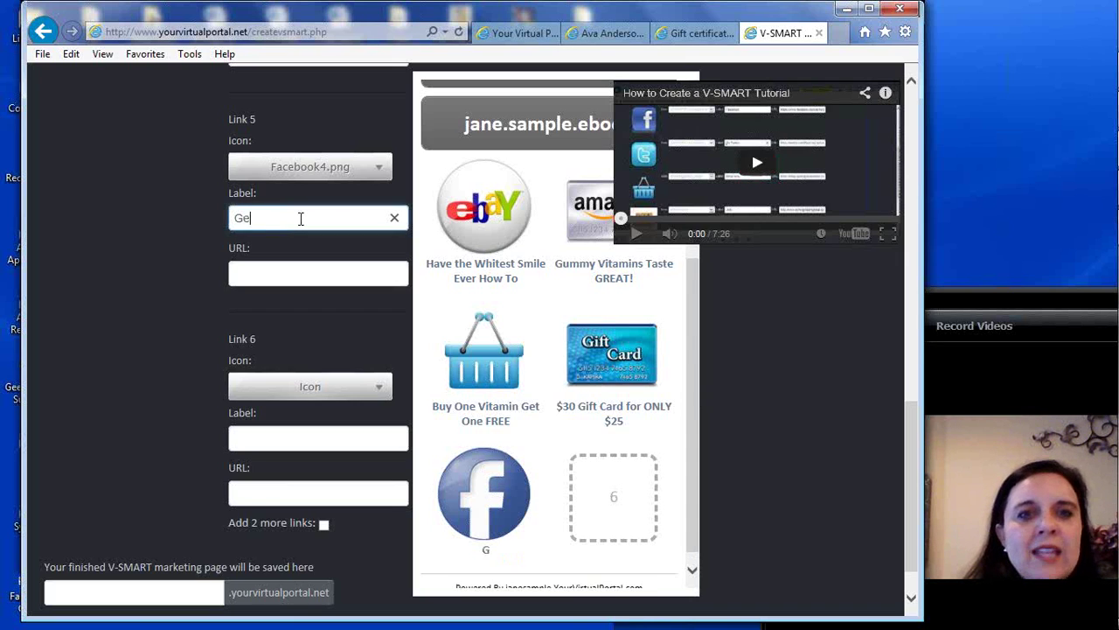
{"action": "type", "text": "t the Late"}
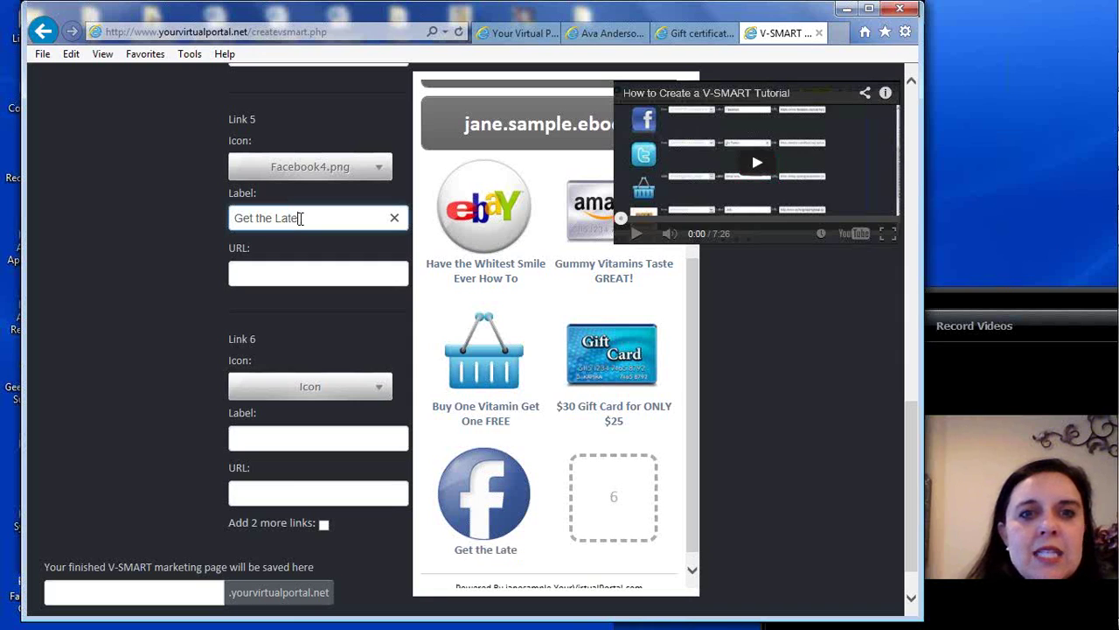
{"action": "type", "text": "st Discount "}
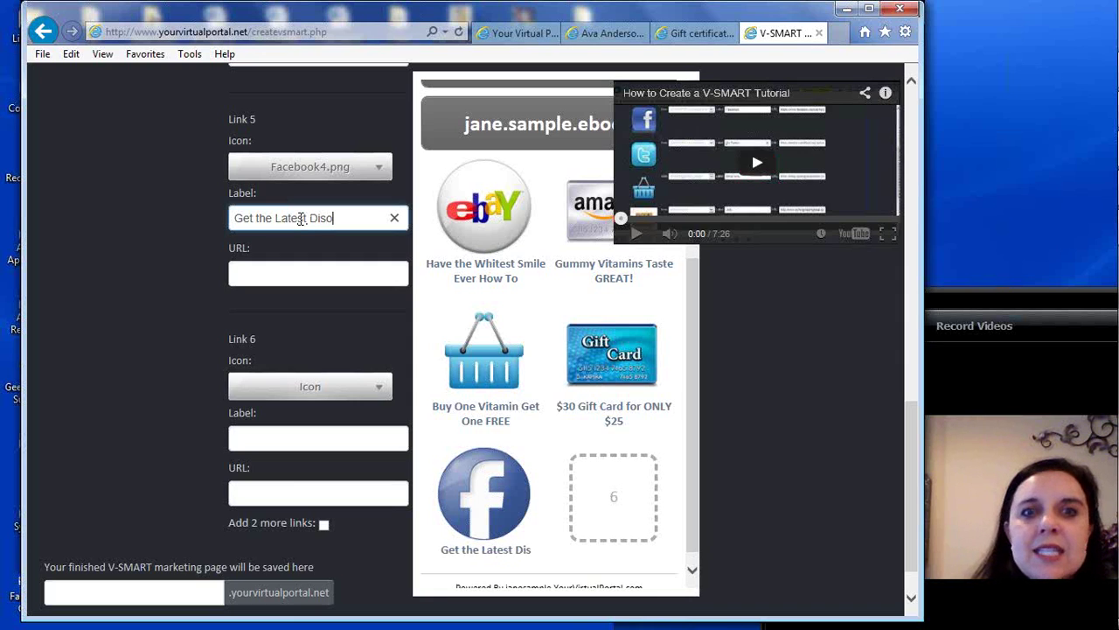
{"action": "type", "text": "Info"}
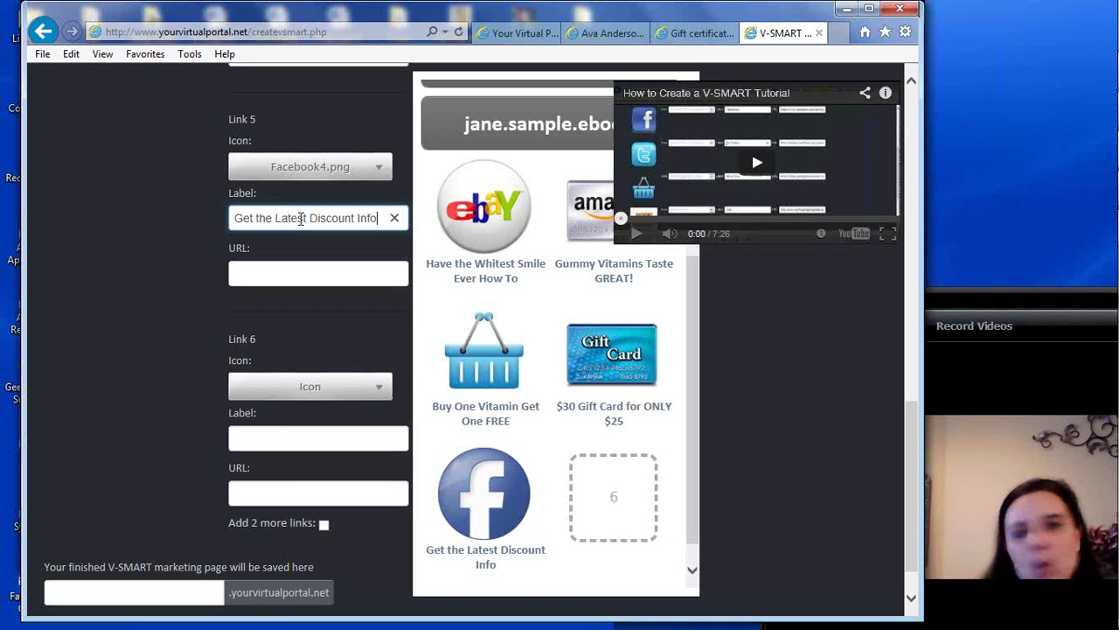
{"action": "left_click", "coordinate": [841, 33]}
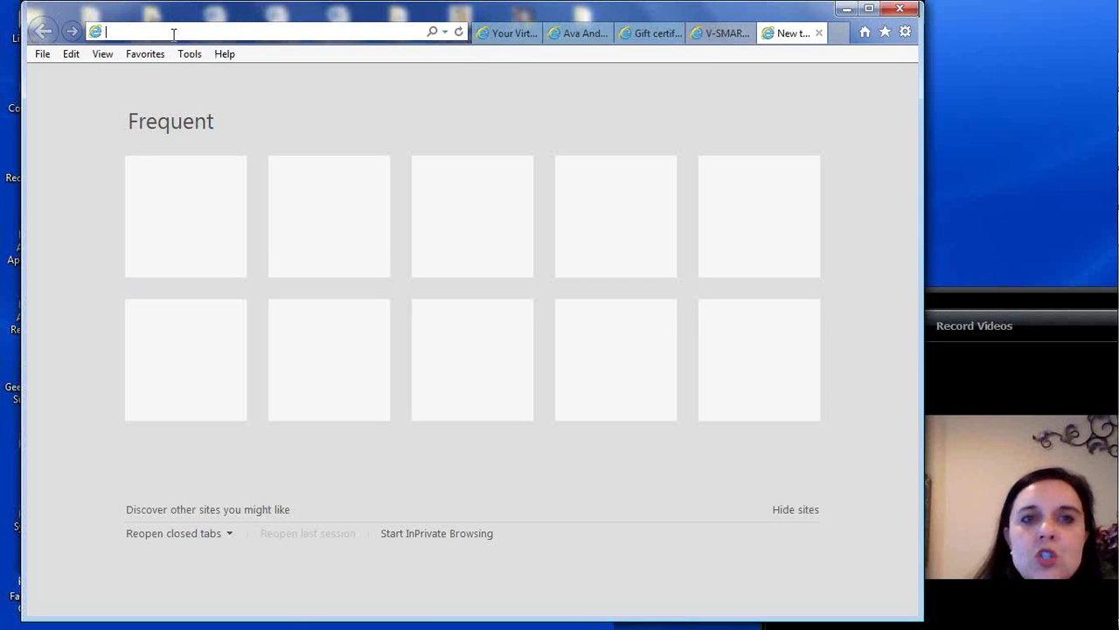
{"action": "type", "text": "www.f"}
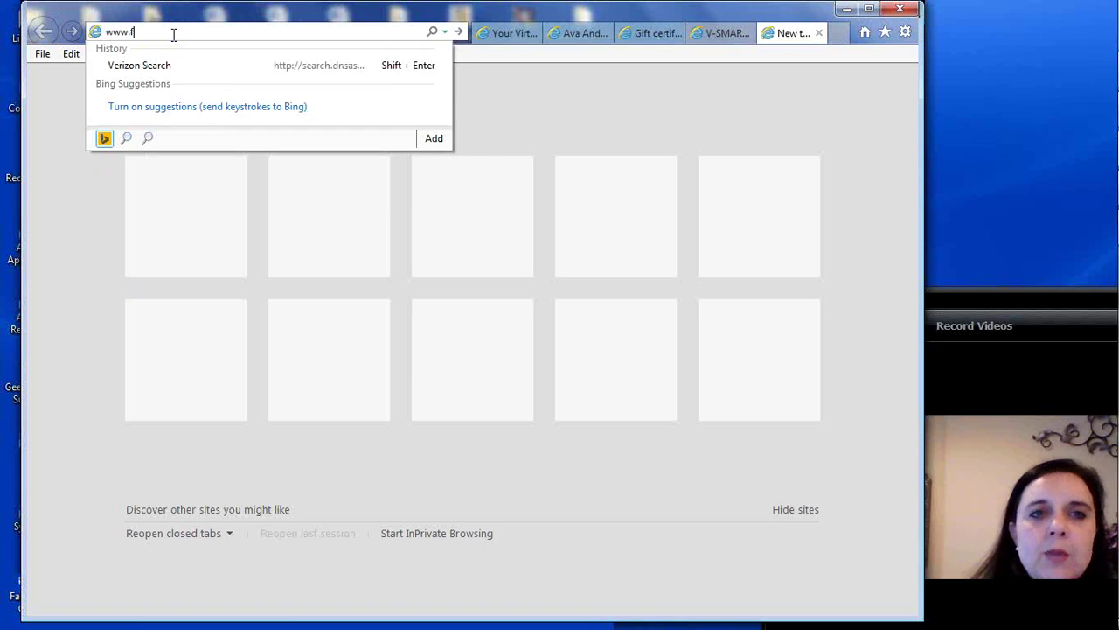
{"action": "type", "text": "acebook.com"}
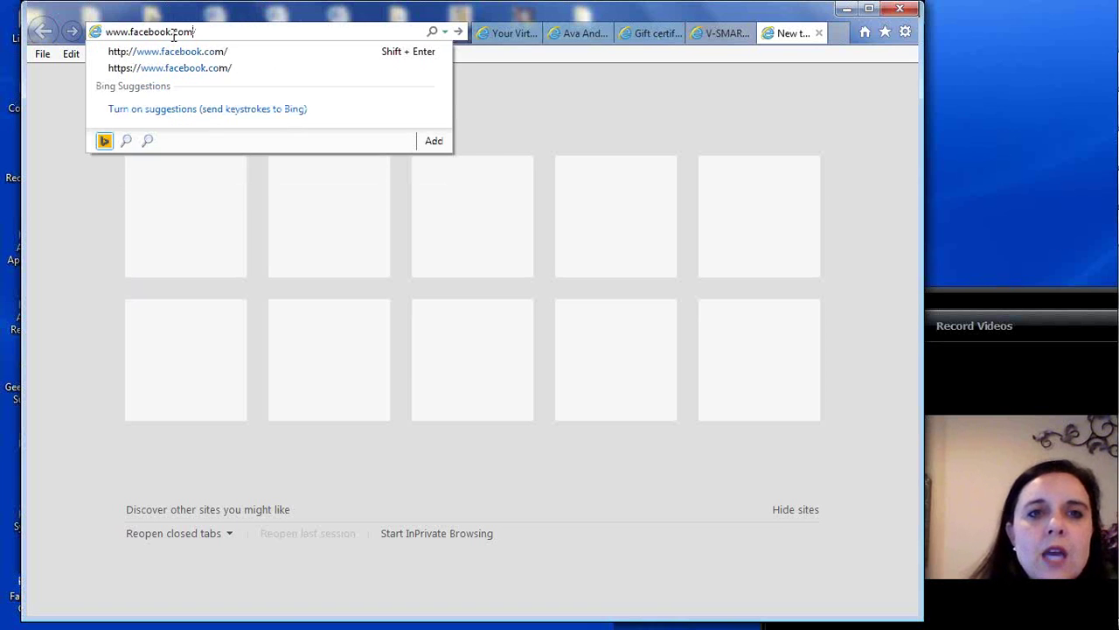
{"action": "type", "text": "/yo"}
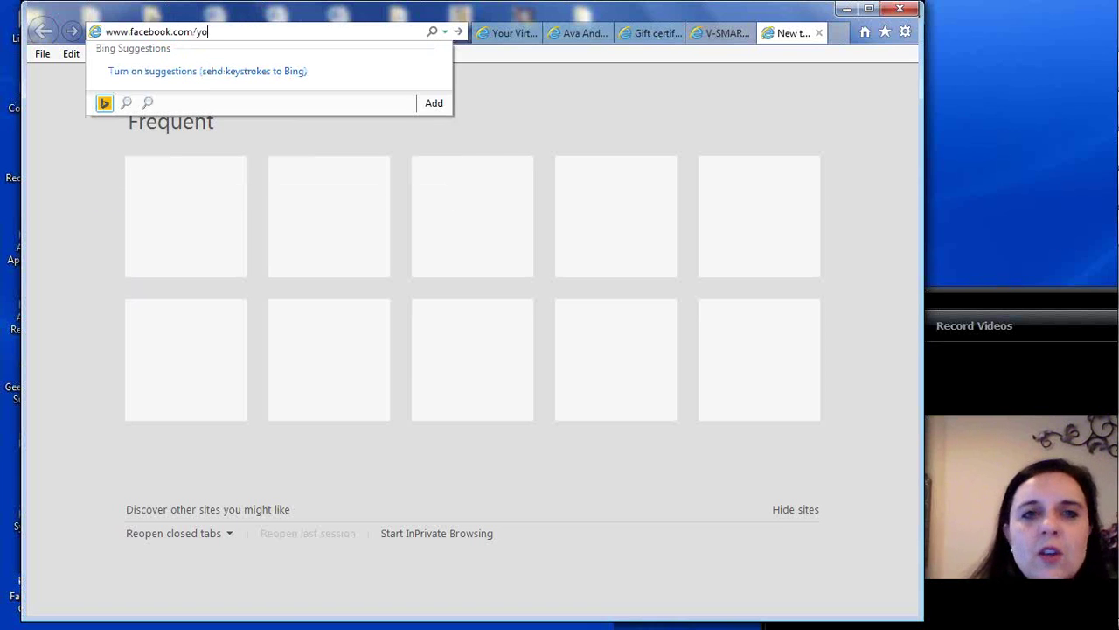
{"action": "type", "text": "urvirtualportal"}
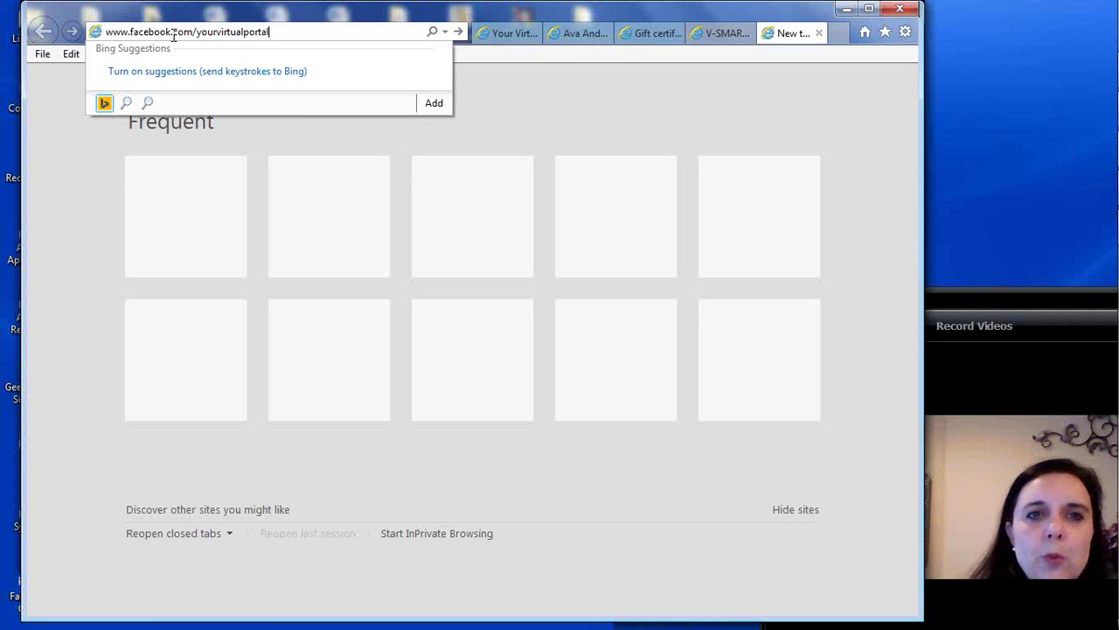
{"action": "key", "text": "Return"}
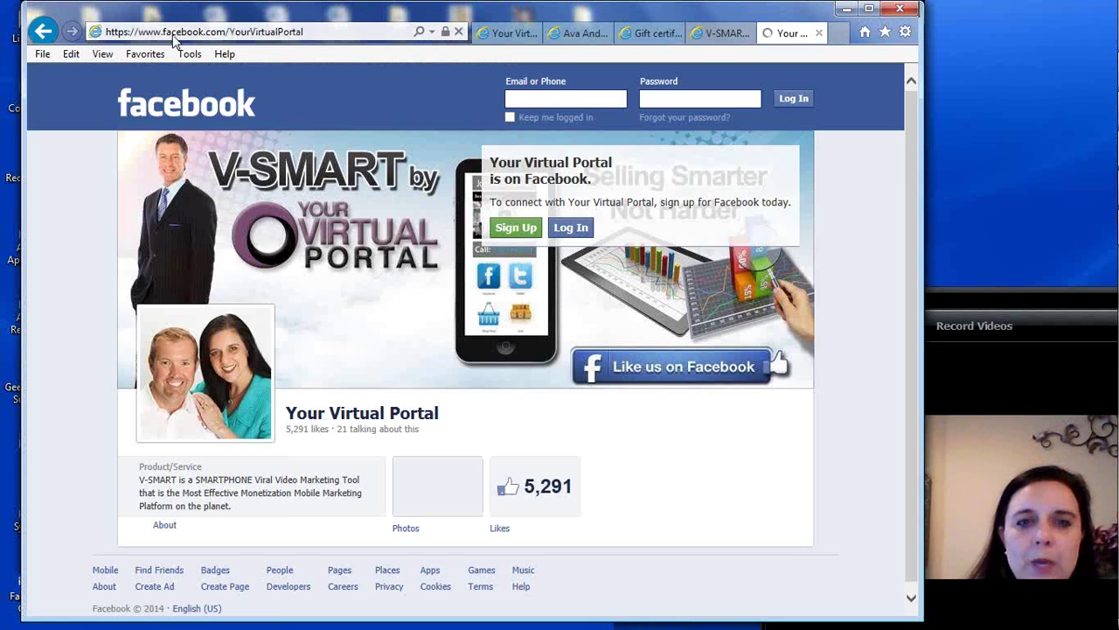
Scroll through the Your Virtual Portal Facebook posts and copy the page's URL
{"action": "left_click_drag", "start_coordinate": [913, 106], "coordinate": [914, 152]}
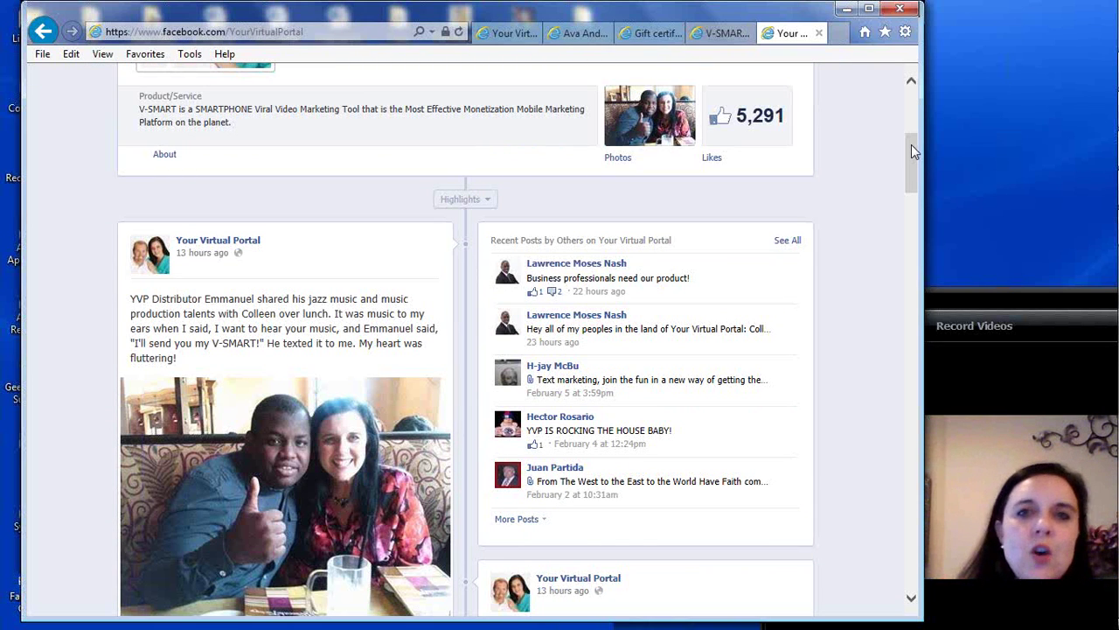
{"action": "left_click", "coordinate": [913, 146]}
{"action": "left_click_drag", "start_coordinate": [912, 147], "coordinate": [911, 193]}
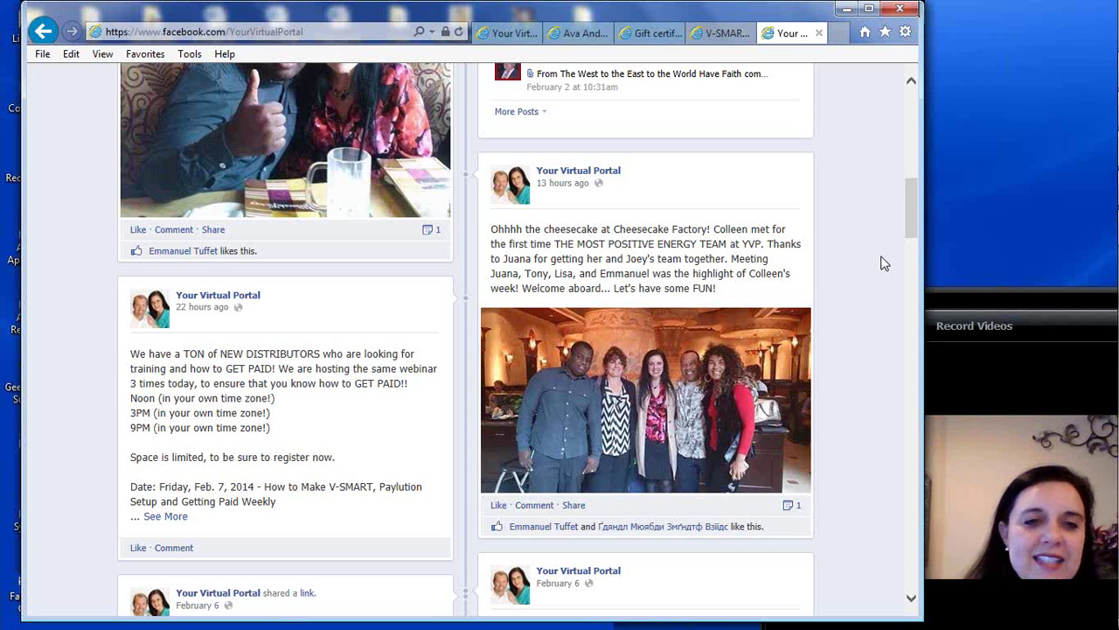
{"action": "left_click_drag", "start_coordinate": [913, 209], "coordinate": [915, 183]}
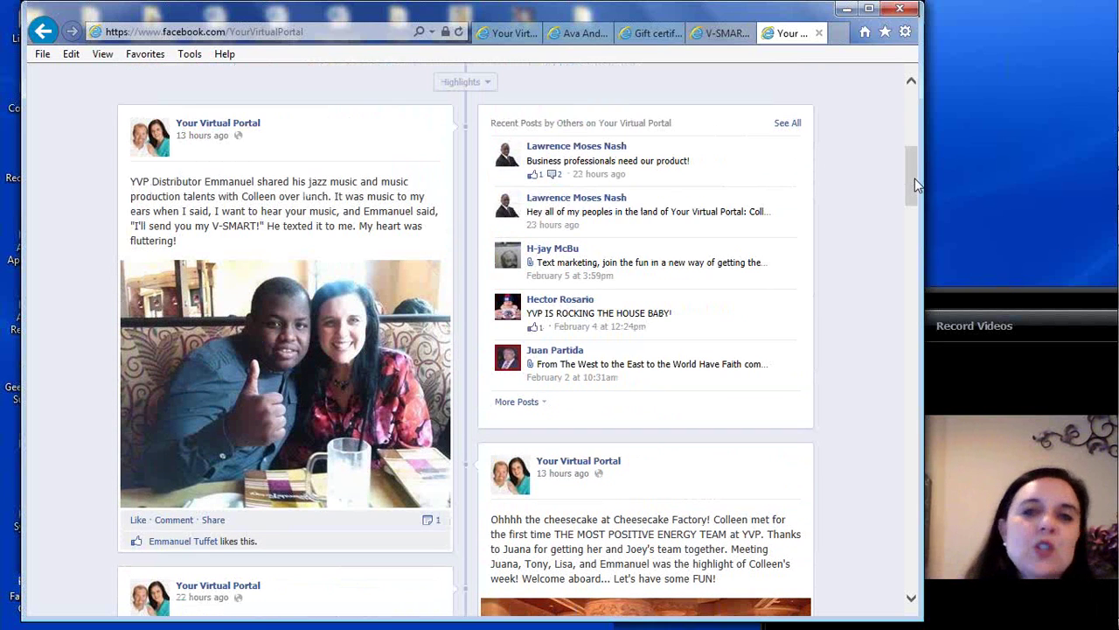
{"action": "left_click", "coordinate": [211, 33]}
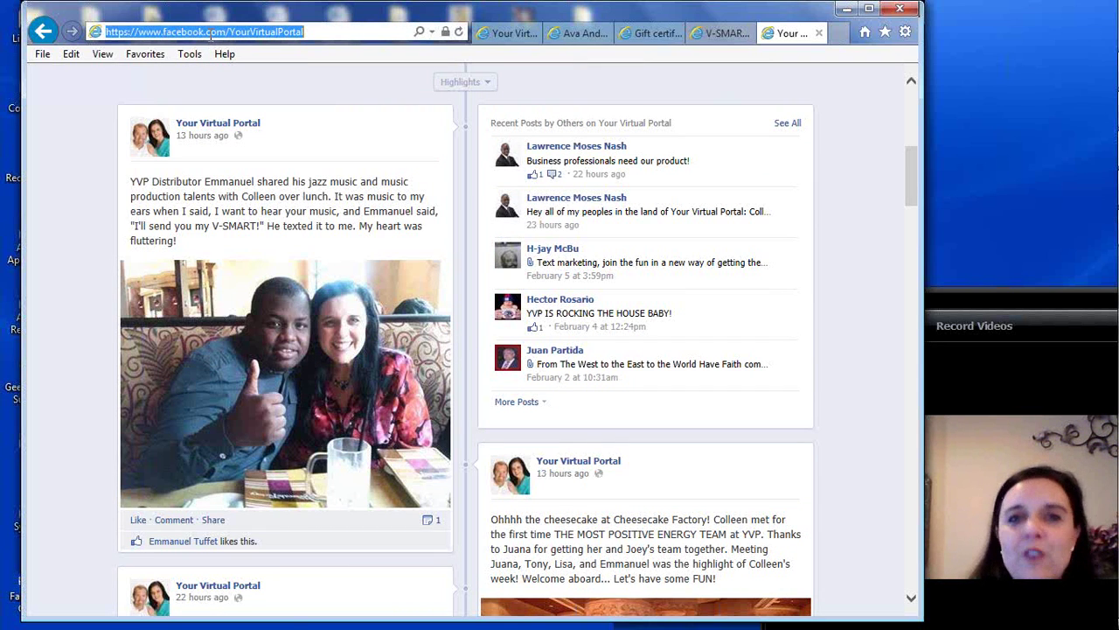
{"action": "right_click", "coordinate": [211, 35]}
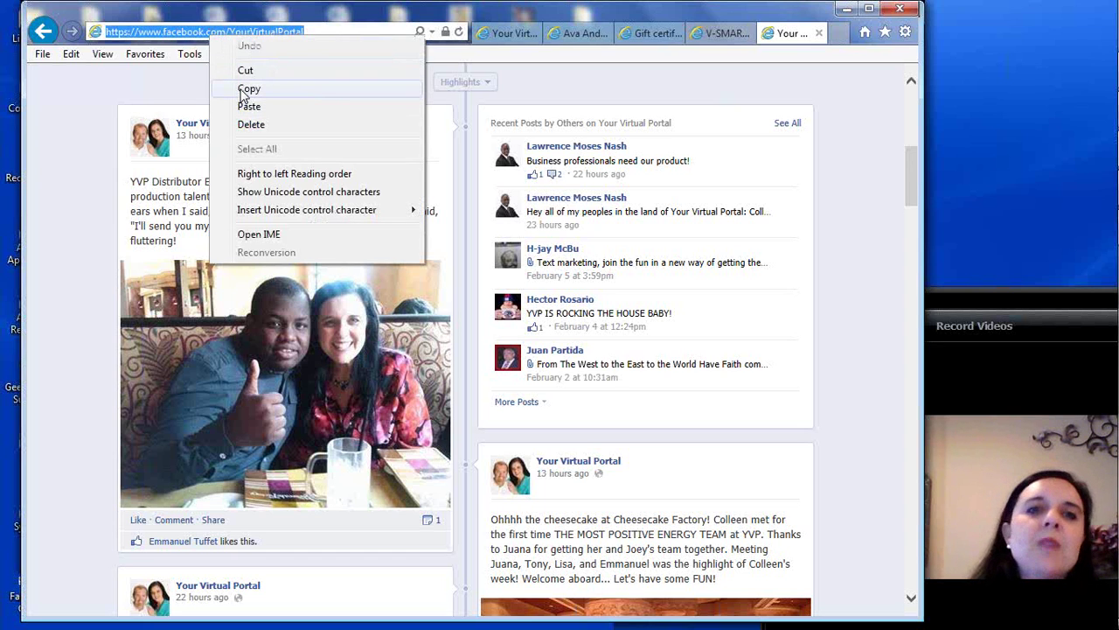
{"action": "left_click", "coordinate": [246, 89]}
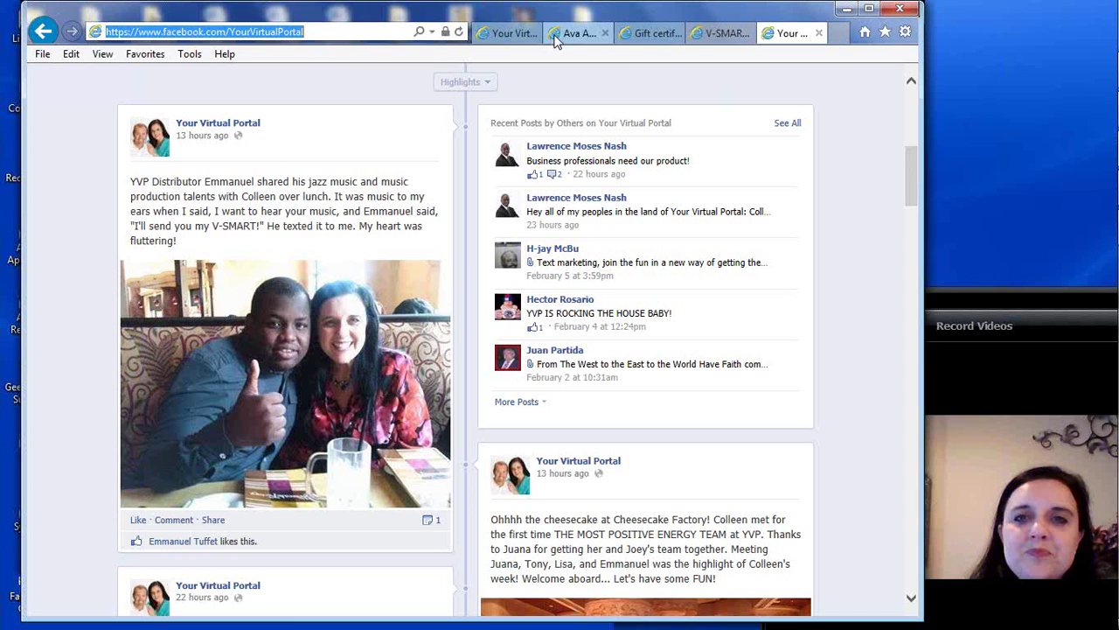
Paste the Facebook page address into Link 5's URL field in the V-SMART builder
{"action": "left_click", "coordinate": [719, 33]}
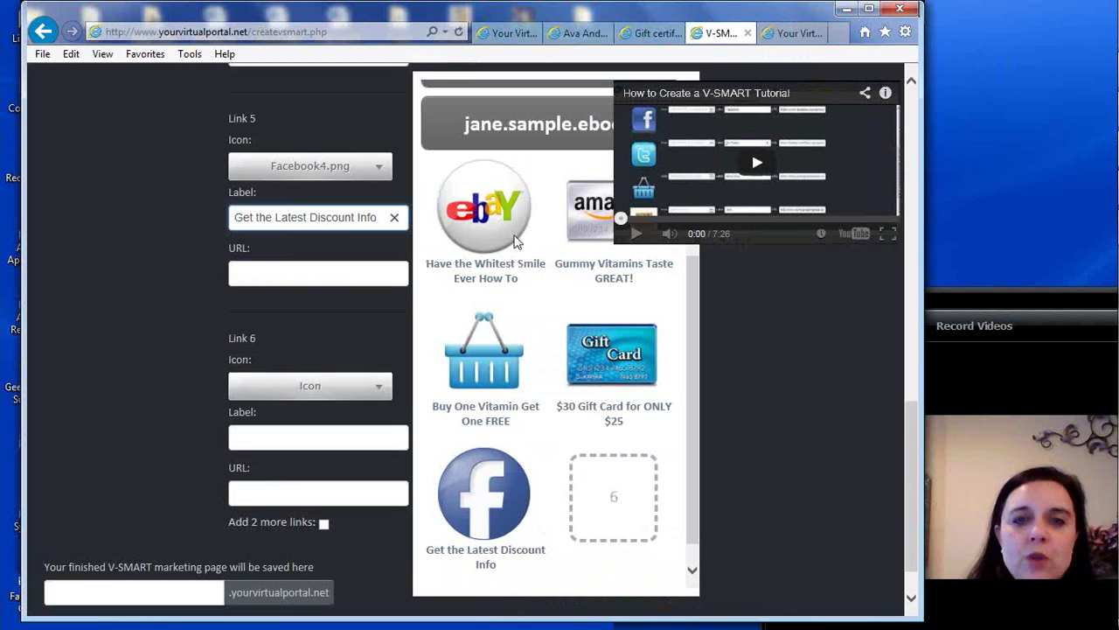
{"action": "left_click", "coordinate": [270, 277]}
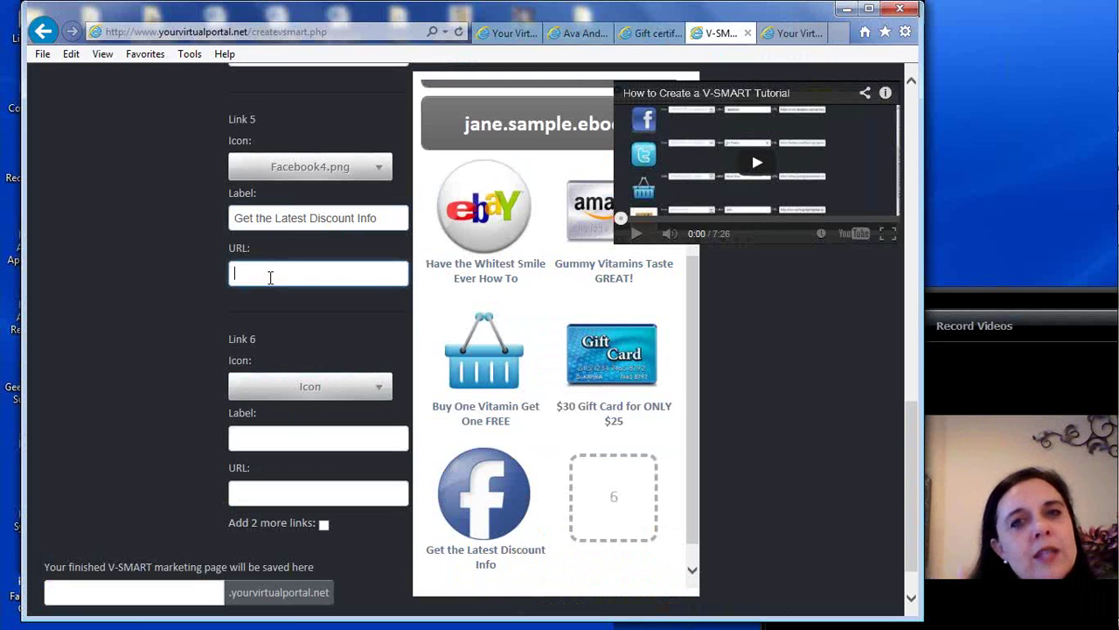
{"action": "right_click", "coordinate": [266, 276]}
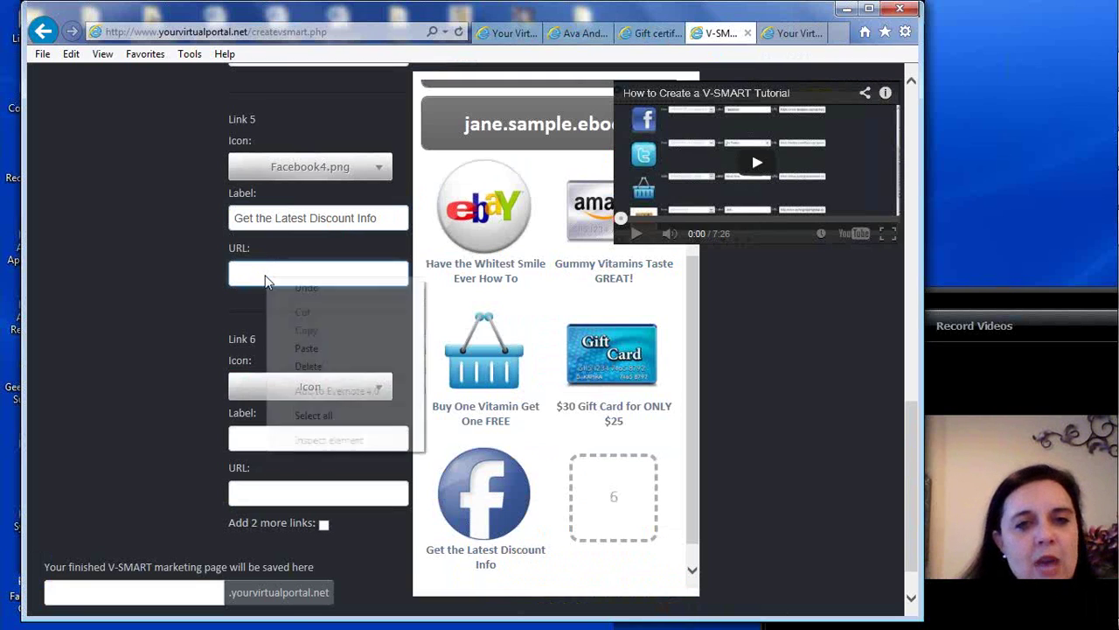
{"action": "left_click", "coordinate": [306, 348]}
Bring up the Link 6 icon list to begin choosing its icon
{"action": "left_click", "coordinate": [271, 440]}
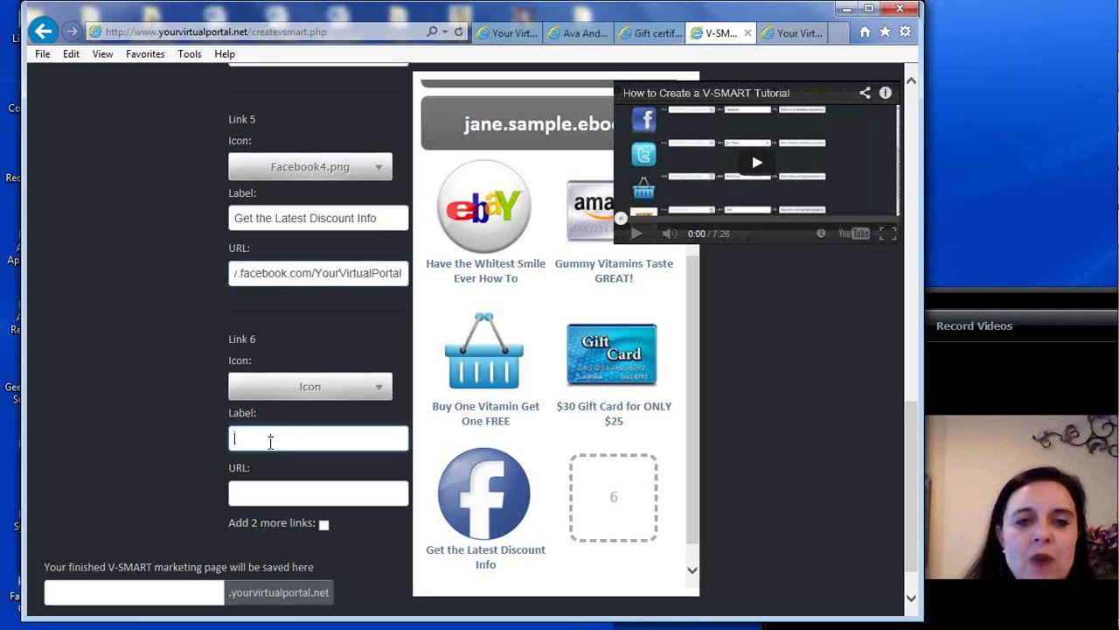
{"action": "left_click", "coordinate": [290, 390]}
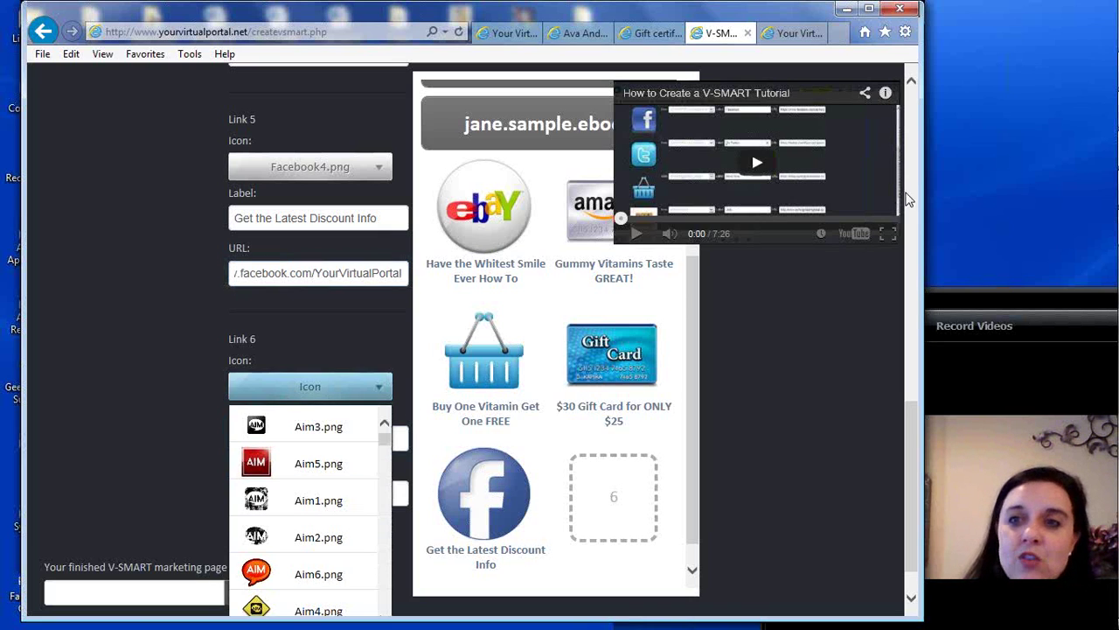
{"action": "left_click_drag", "start_coordinate": [911, 428], "coordinate": [914, 453]}
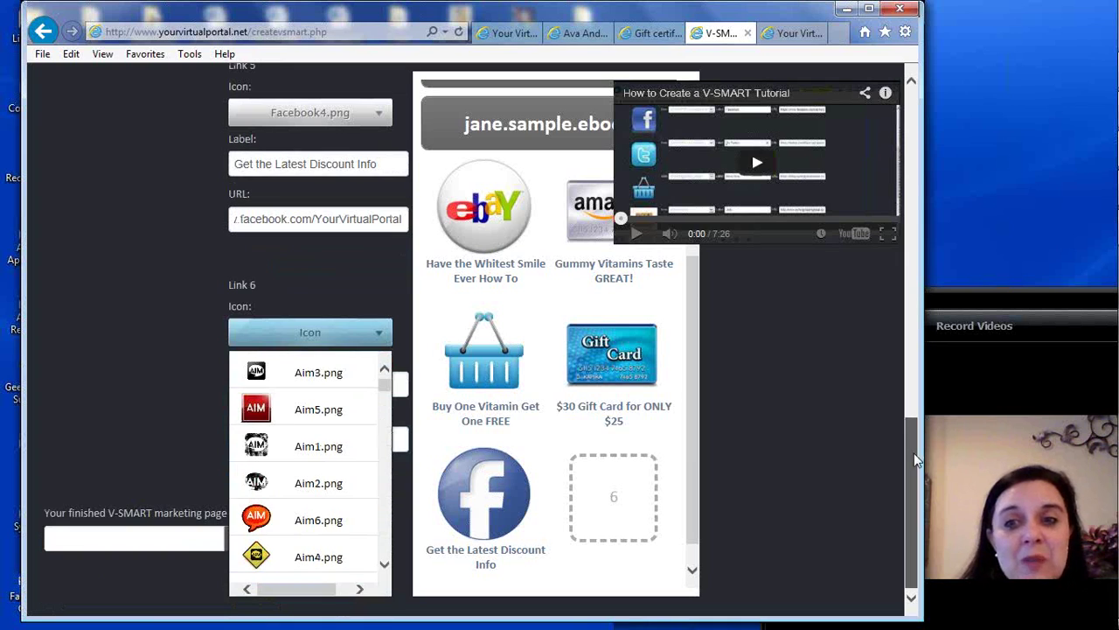